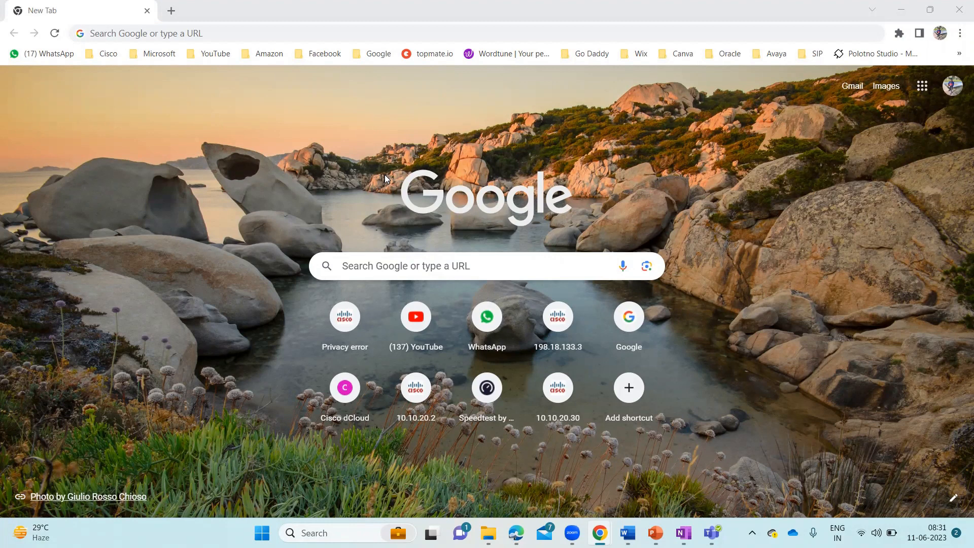
# Go to admin.teams.microsoft.com in Chrome, reaching the Microsoft 'Pick an account' sign-in page
pyautogui.click(210, 33)
pyautogui.write('admin')
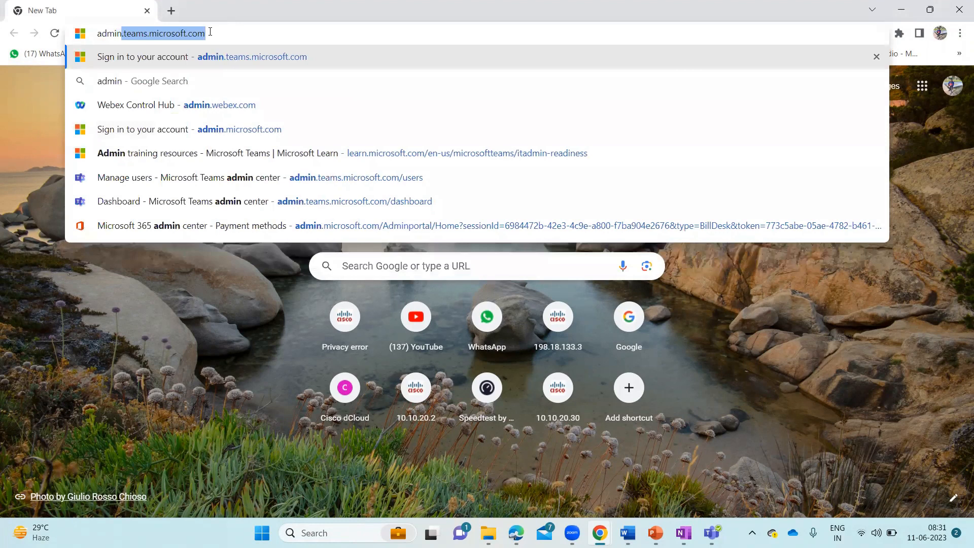
pyautogui.press('Return')
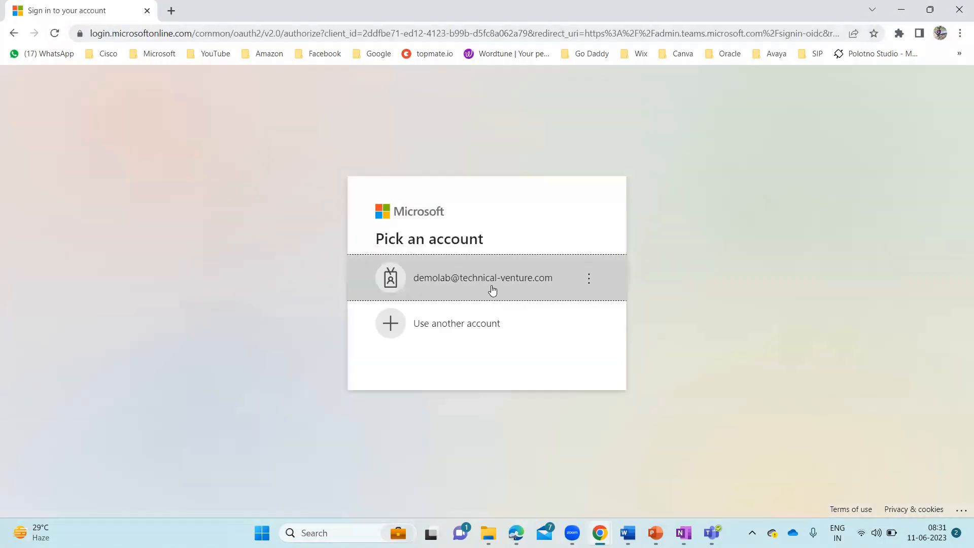
# Sign in with the listed lab admin account, postpone security setup with Ask later, and stay signed in
pyautogui.click(514, 294)
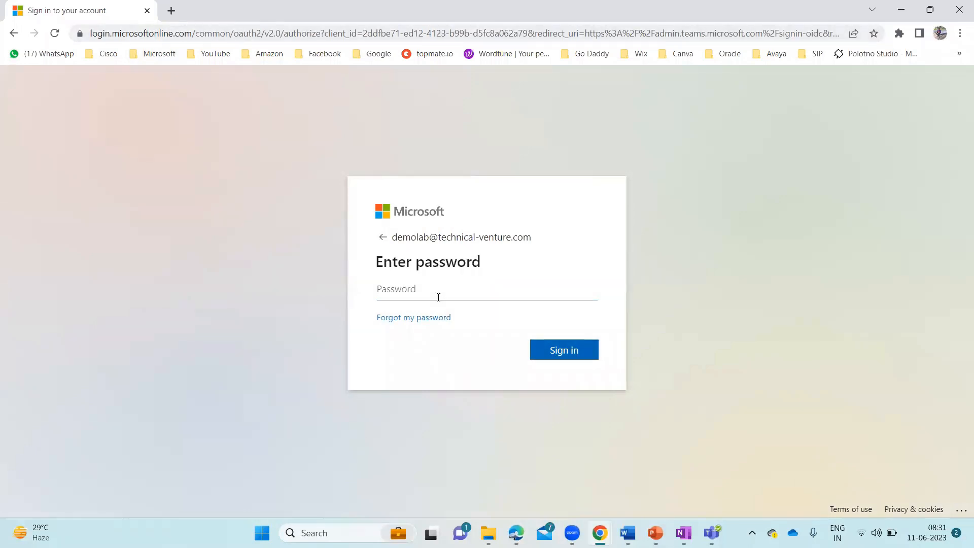
pyautogui.write('••••••••')
pyautogui.press('Return')
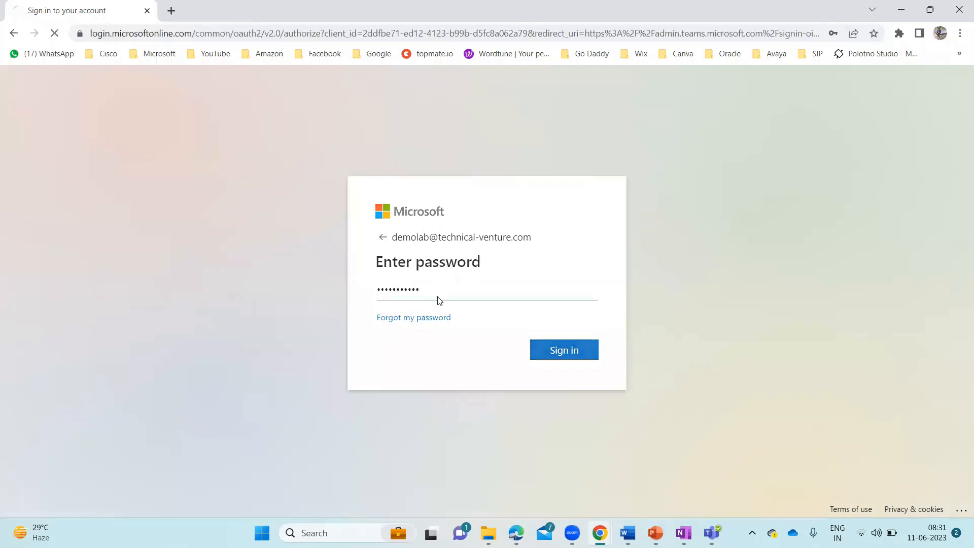
pyautogui.click(501, 400)
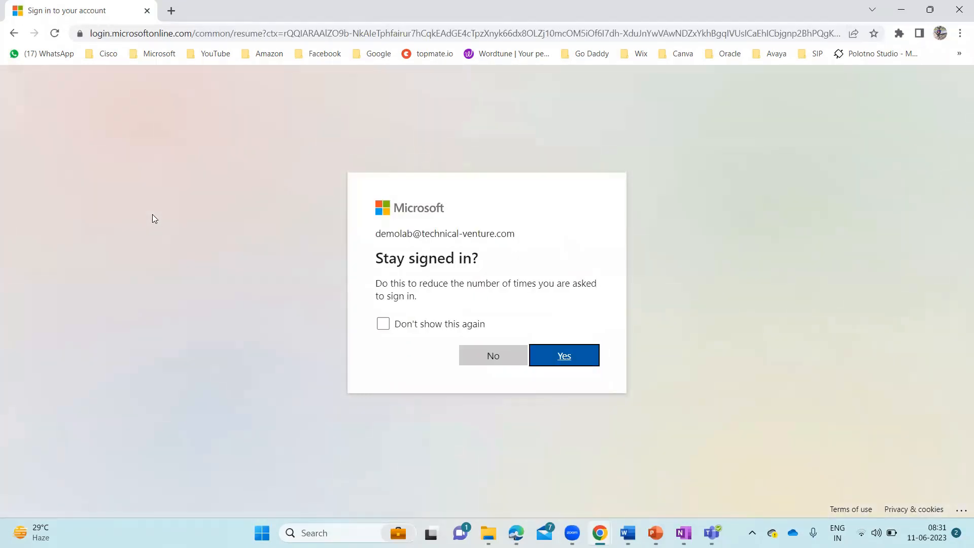
pyautogui.click(566, 359)
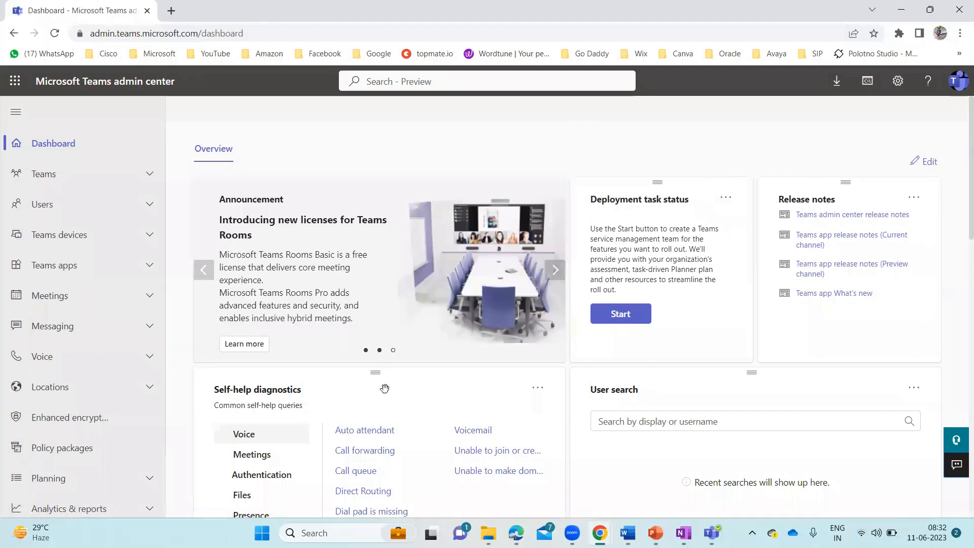
# Switch the dashboard's Self-help diagnostics card to Meetings queries and return to the top
pyautogui.scroll(-3, 385, 389)
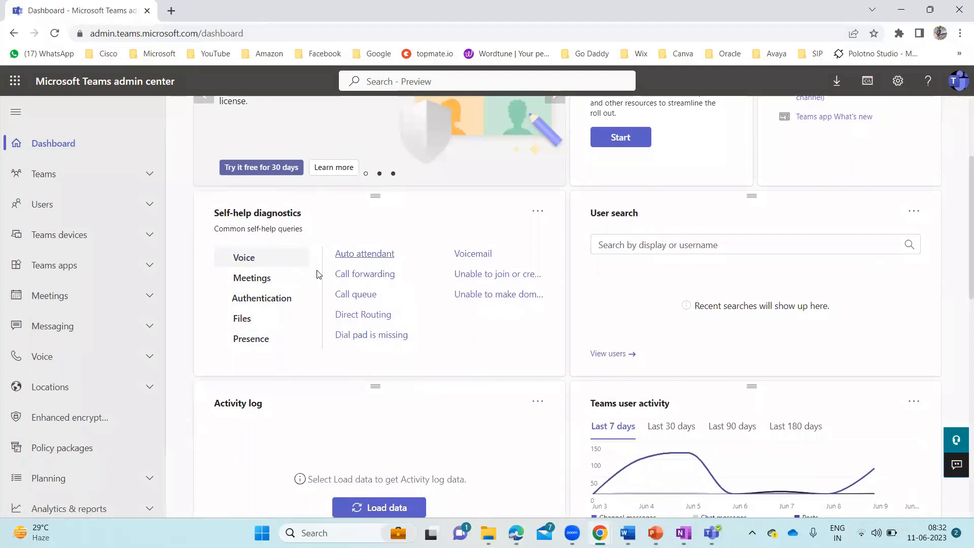
pyautogui.click(263, 279)
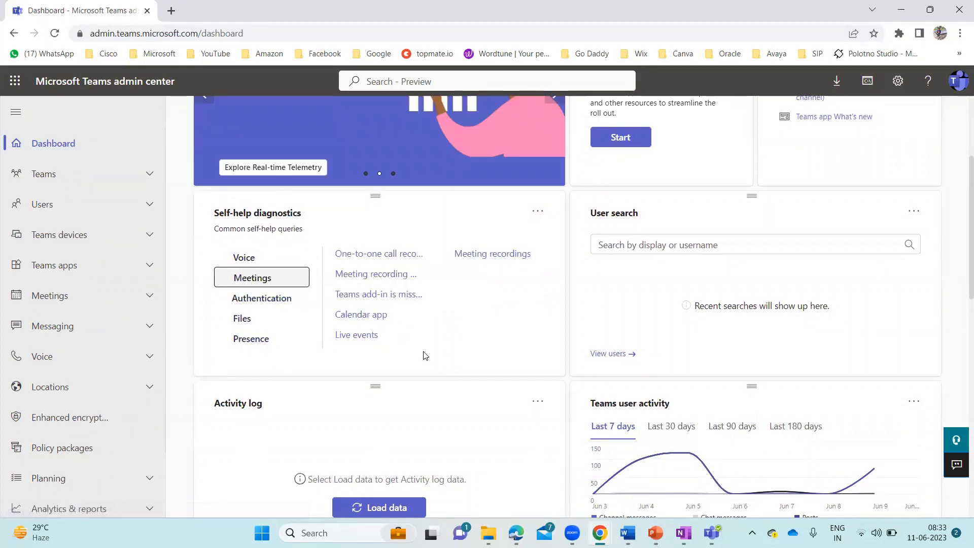
pyautogui.scroll(3, 425, 355)
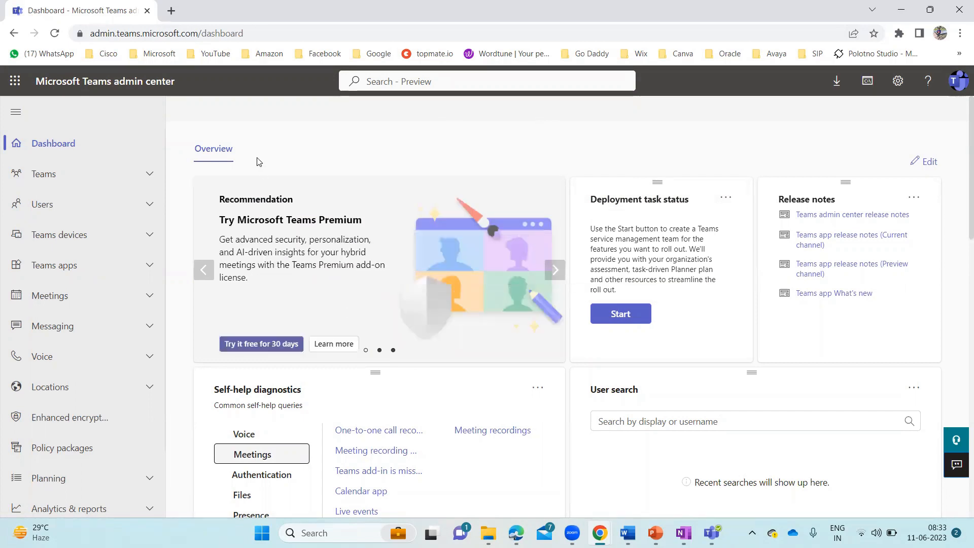
# Browse the Teams and Users nav groups, then expand Teams devices to list Rooms through SIP devices
pyautogui.click(153, 176)
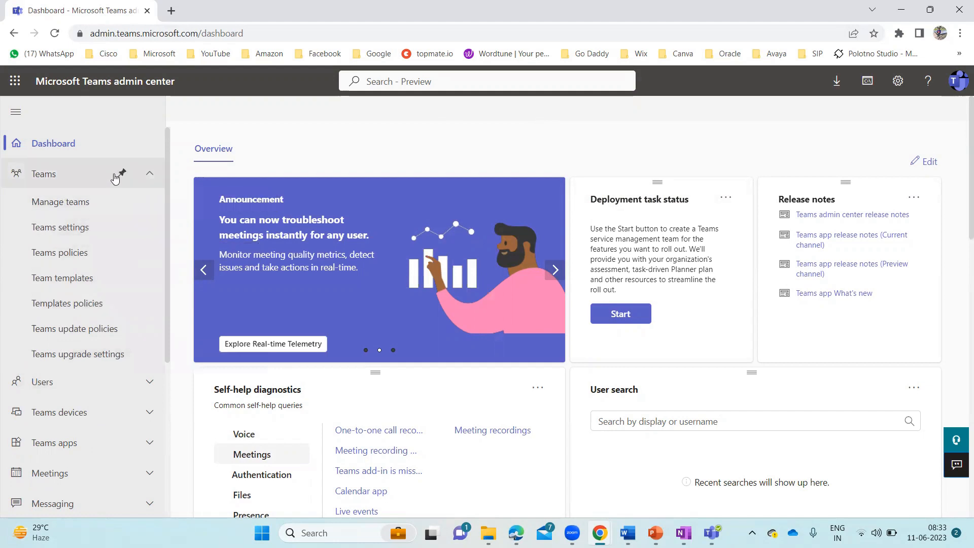
pyautogui.click(152, 176)
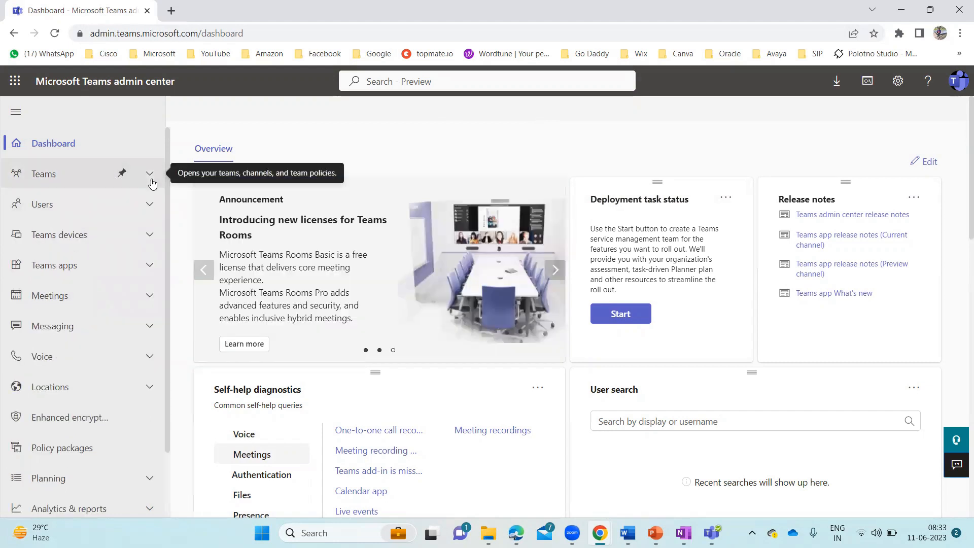
pyautogui.click(151, 203)
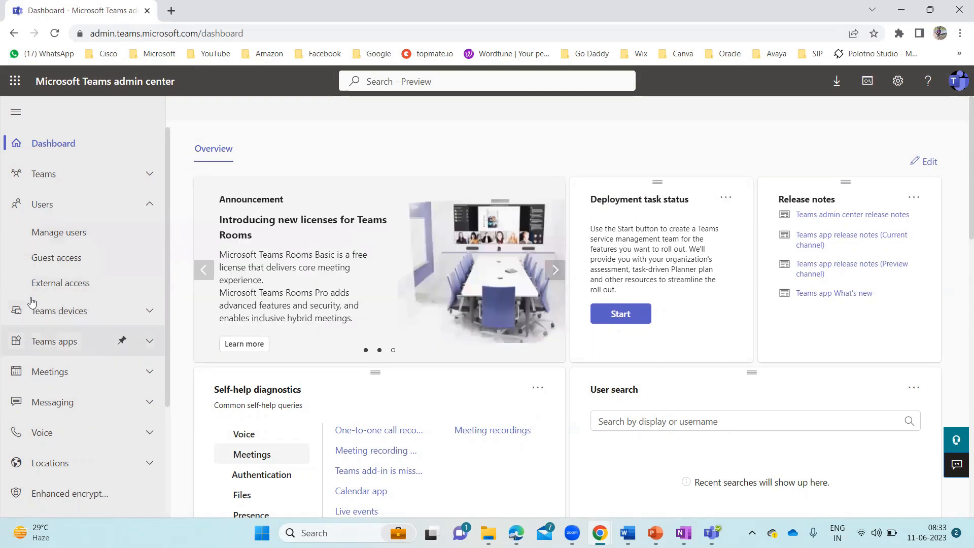
pyautogui.click(149, 204)
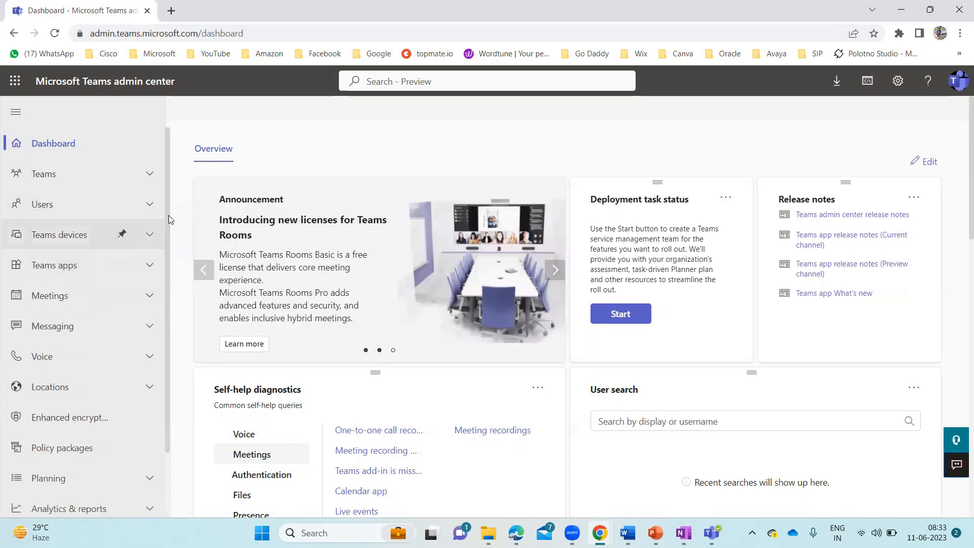
pyautogui.click(149, 234)
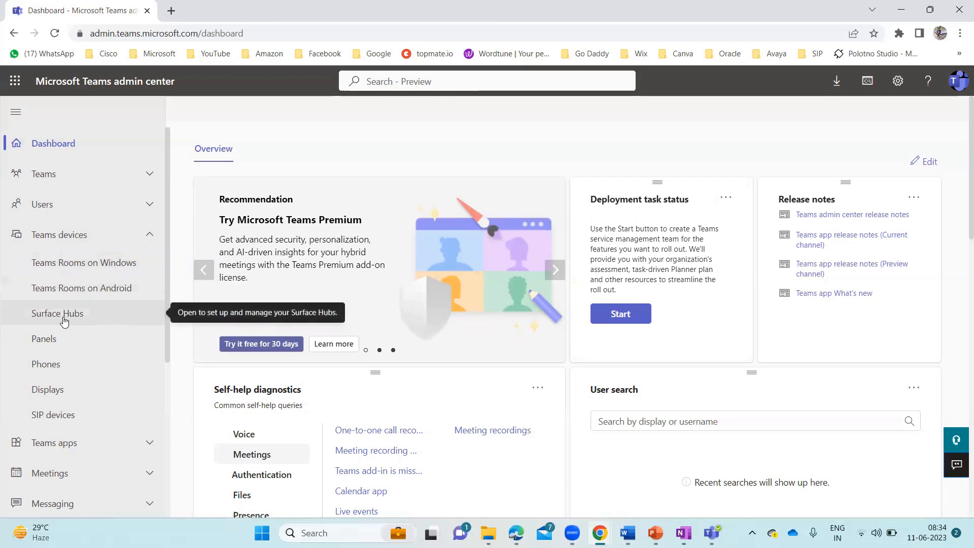
# Collapse Teams devices, then expand and collapse the Meetings and Messaging navigation groups
pyautogui.click(150, 236)
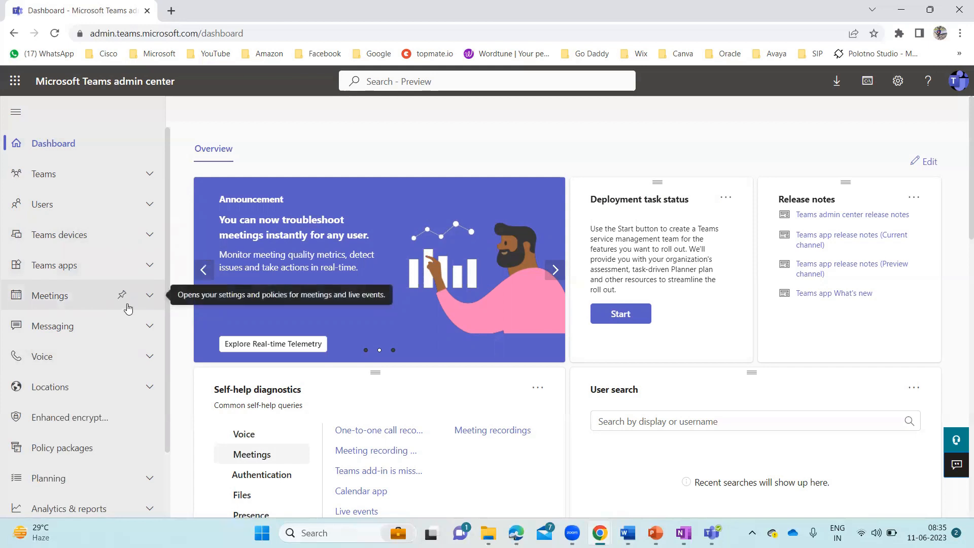
pyautogui.click(150, 297)
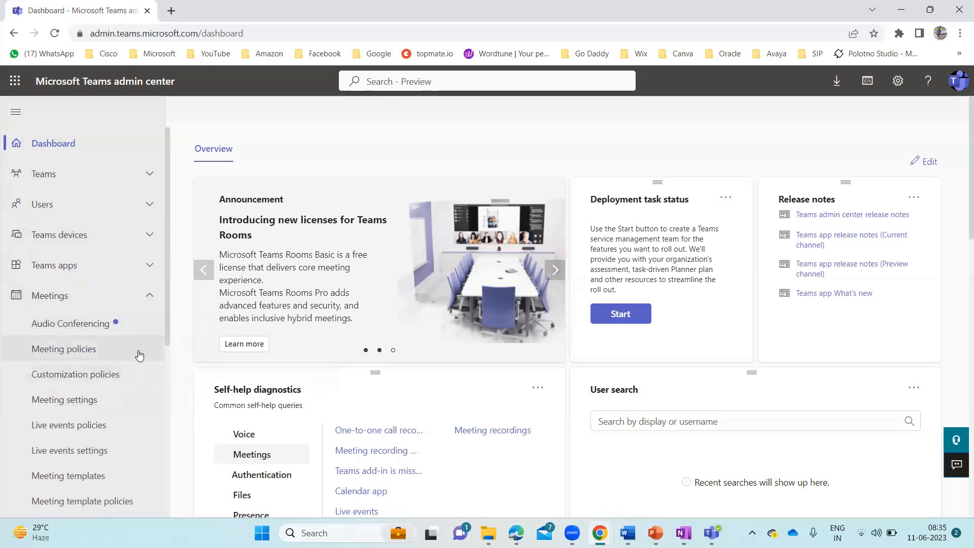
pyautogui.click(148, 297)
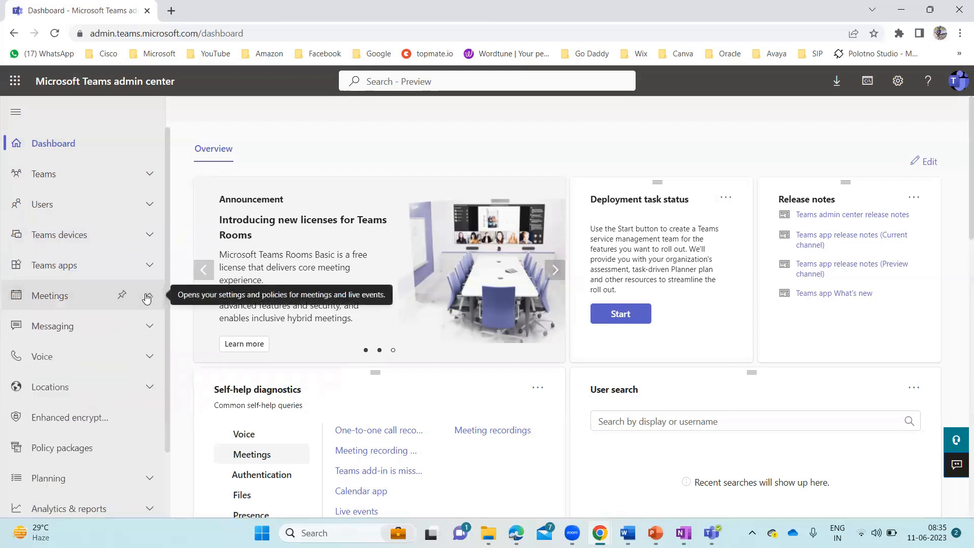
pyautogui.click(147, 297)
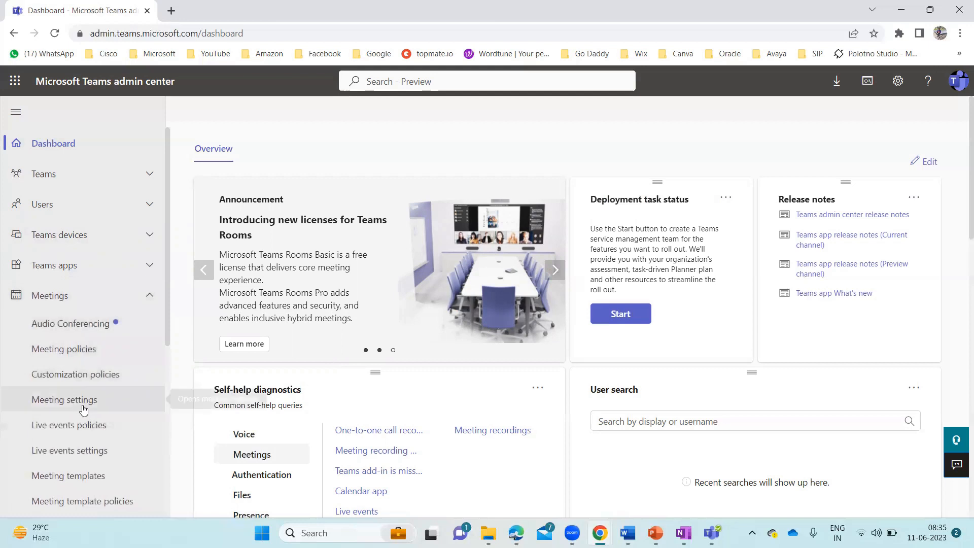
pyautogui.scroll(-2, 86, 403)
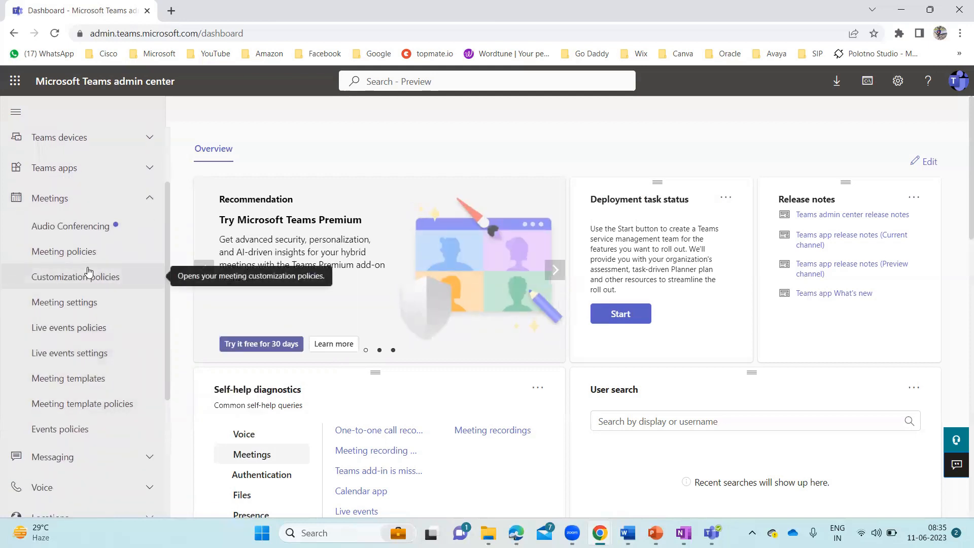
pyautogui.click(151, 201)
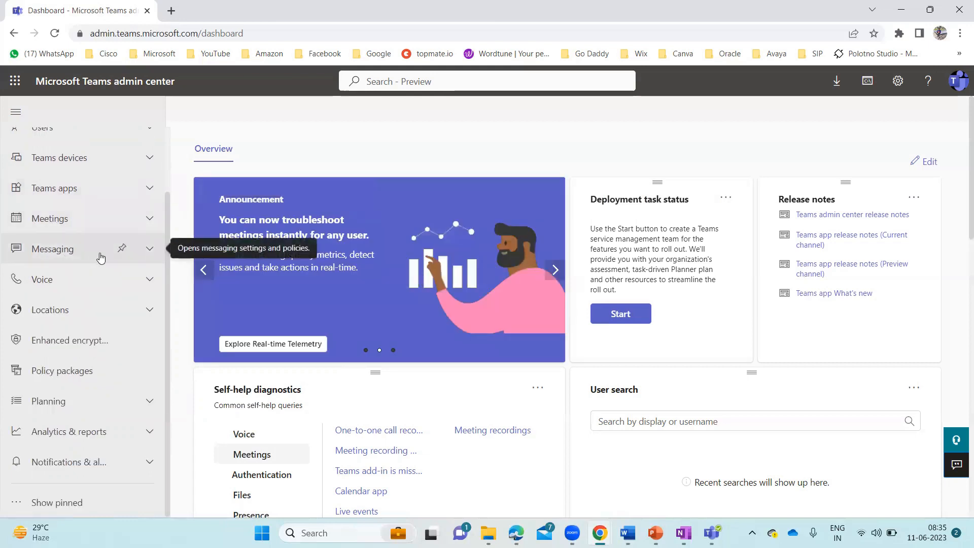
pyautogui.click(151, 250)
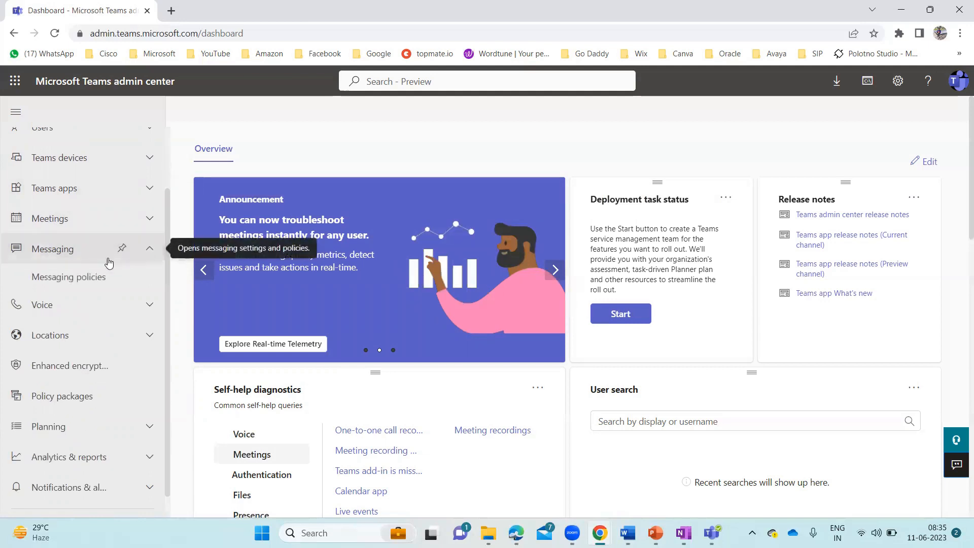
pyautogui.click(149, 254)
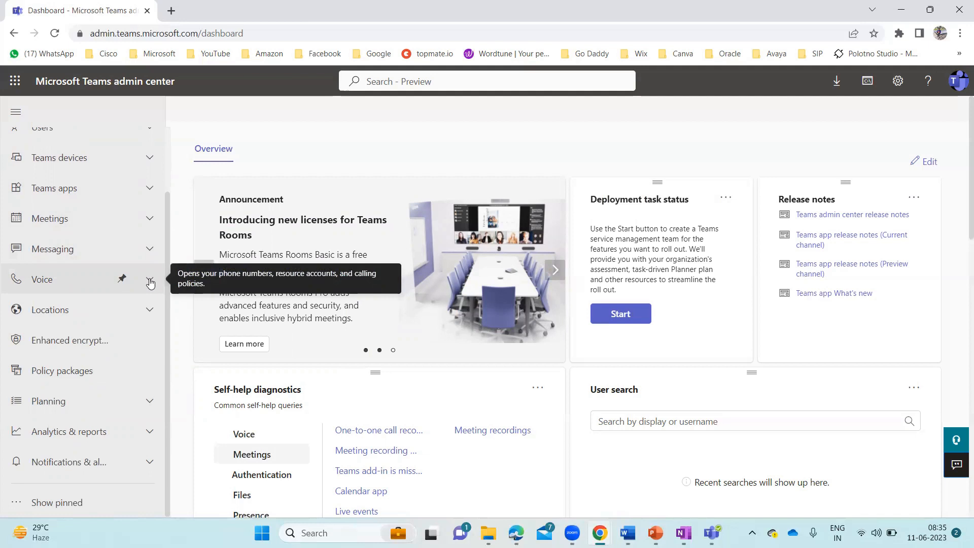
# Browse and collapse the Voice group, then expand Planning to show Teams advisor and Network planner
pyautogui.click(150, 283)
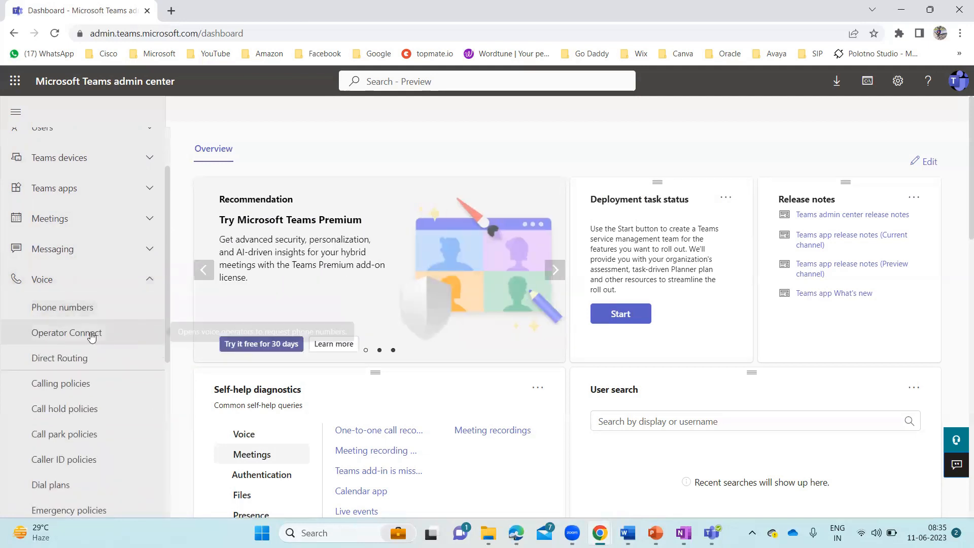
pyautogui.scroll(-2, 64, 335)
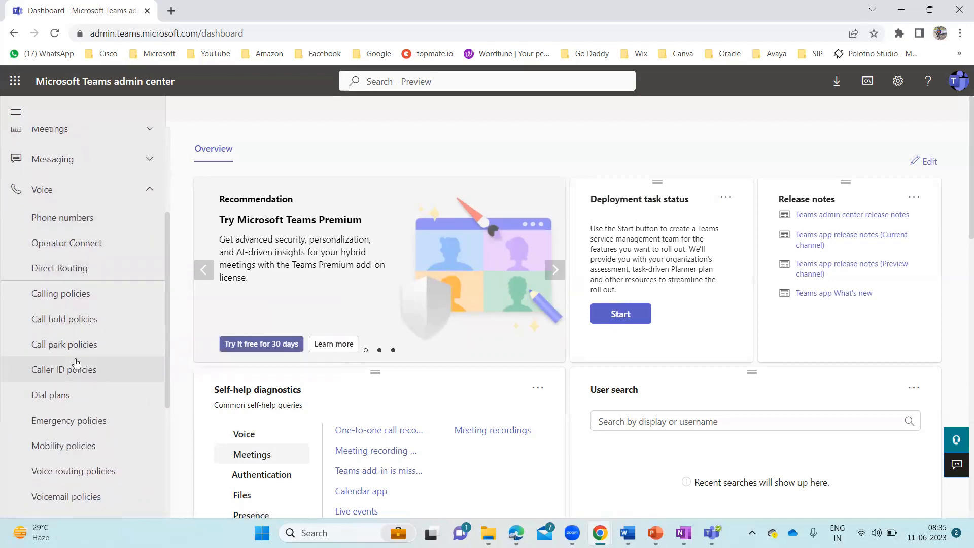
pyautogui.scroll(-1, 96, 380)
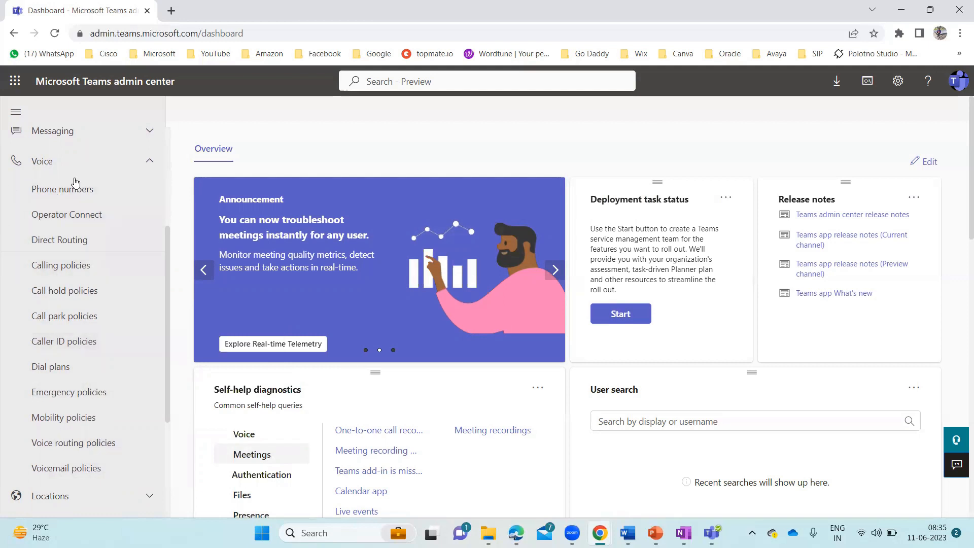
pyautogui.click(151, 160)
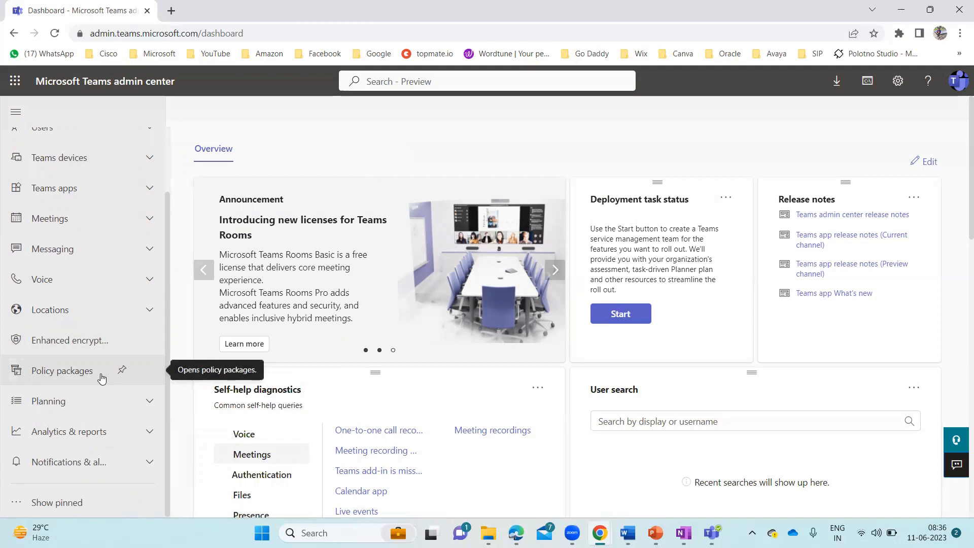
pyautogui.click(147, 404)
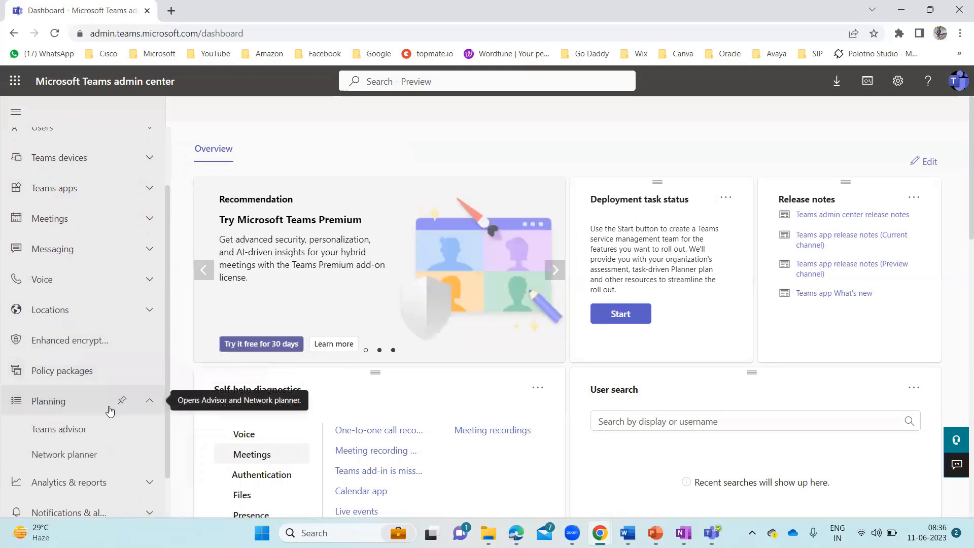
pyautogui.scroll(-1, 110, 410)
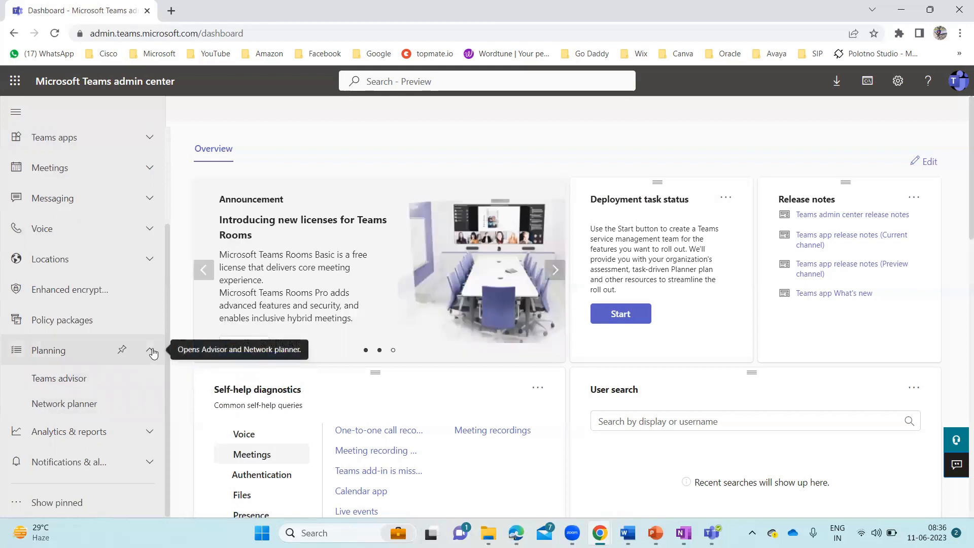
# Collapse Planning and browse the Analytics & reports and Notifications & alerts navigation groups
pyautogui.click(153, 353)
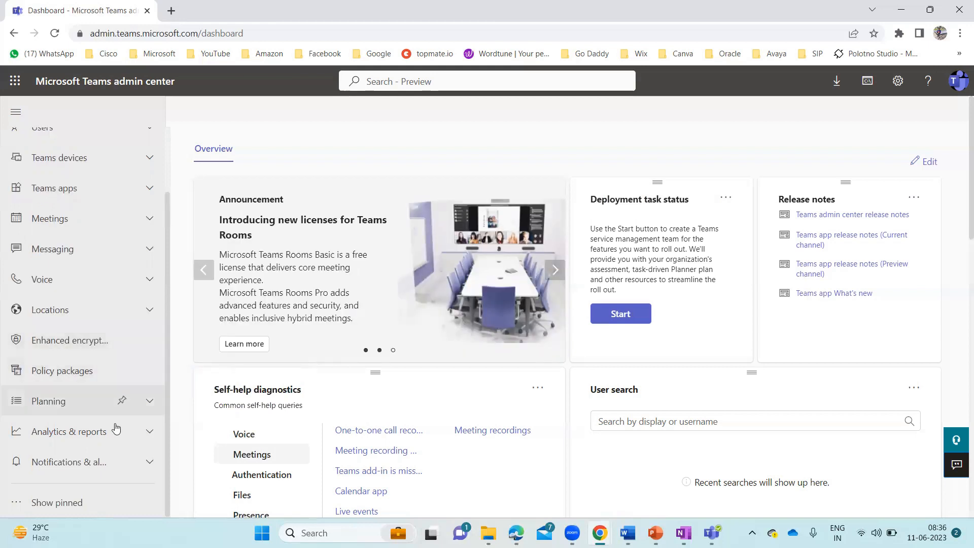
pyautogui.click(146, 432)
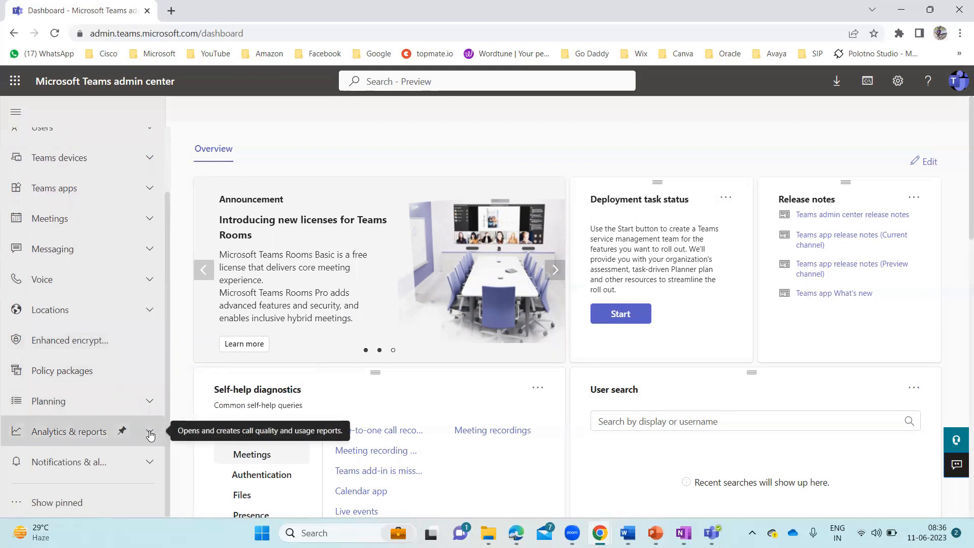
pyautogui.scroll(-2, 108, 408)
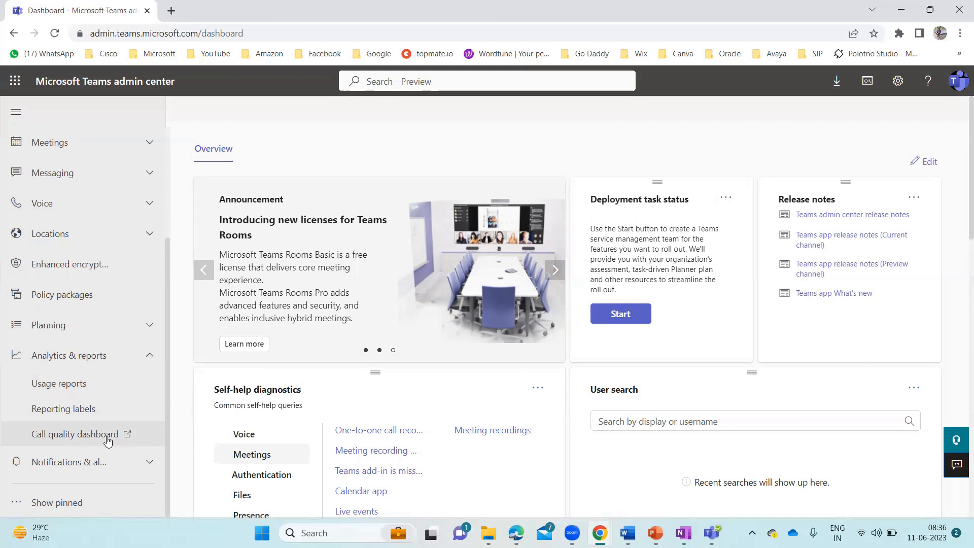
pyautogui.click(151, 461)
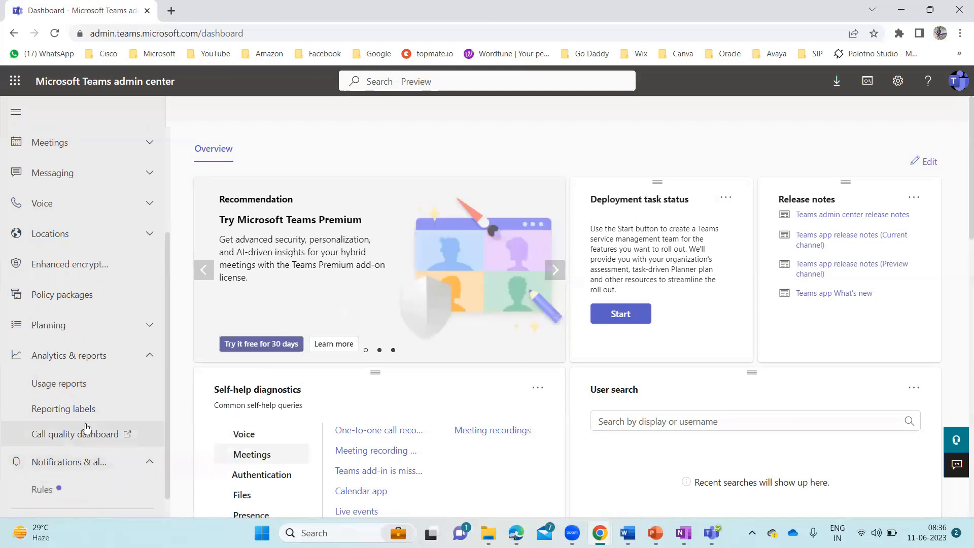
pyautogui.scroll(-1, 86, 429)
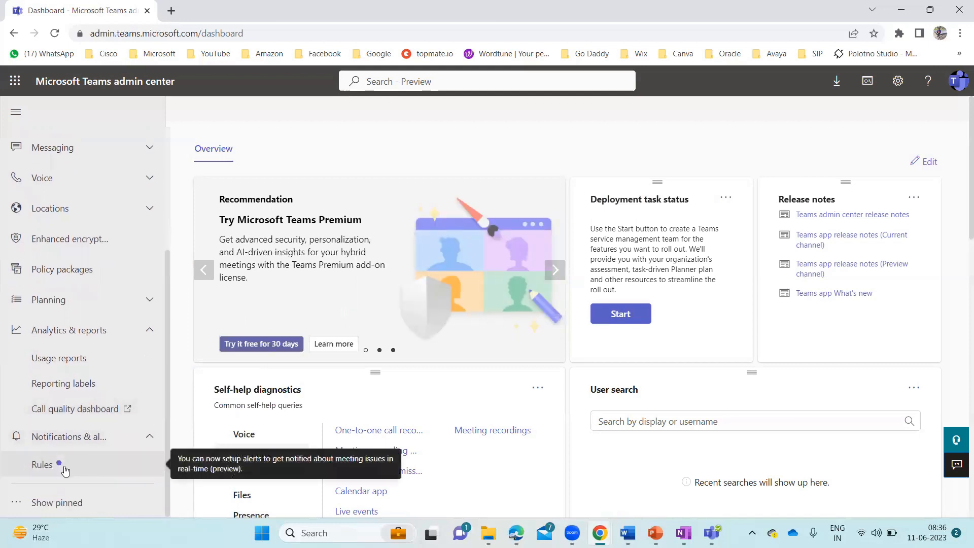
pyautogui.click(149, 437)
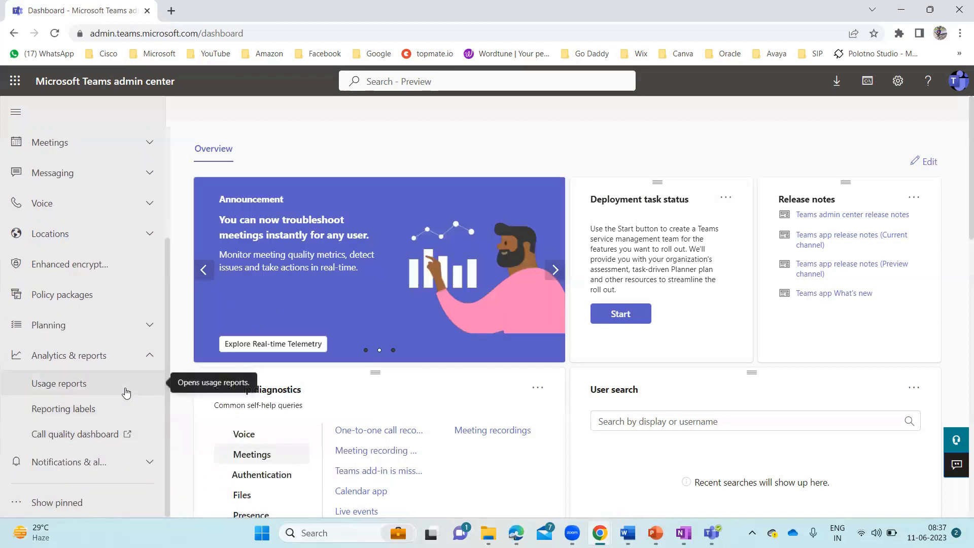
pyautogui.scroll(3, 122, 254)
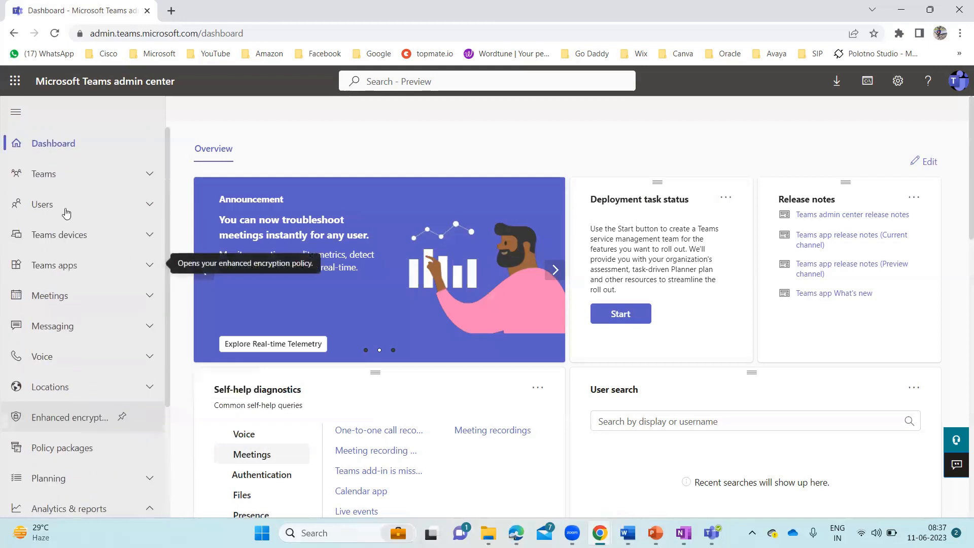
# Shrink and restore the navigation pane, then expand the Teams group's management pages
pyautogui.click(14, 115)
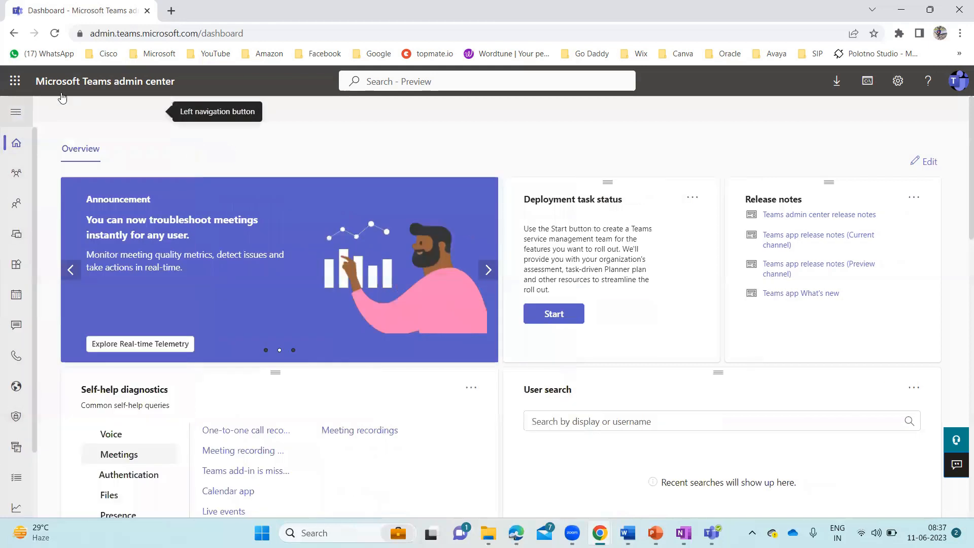
pyautogui.click(16, 114)
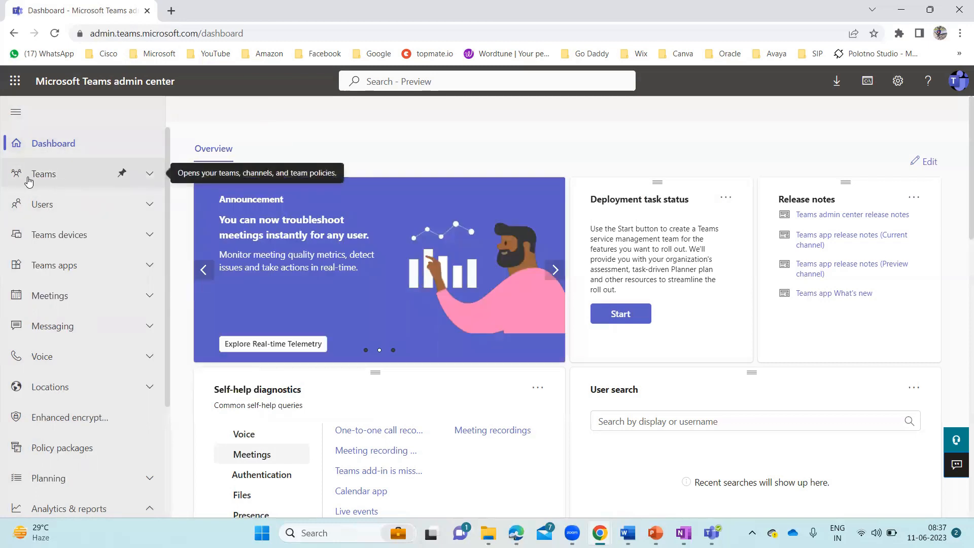
pyautogui.click(145, 175)
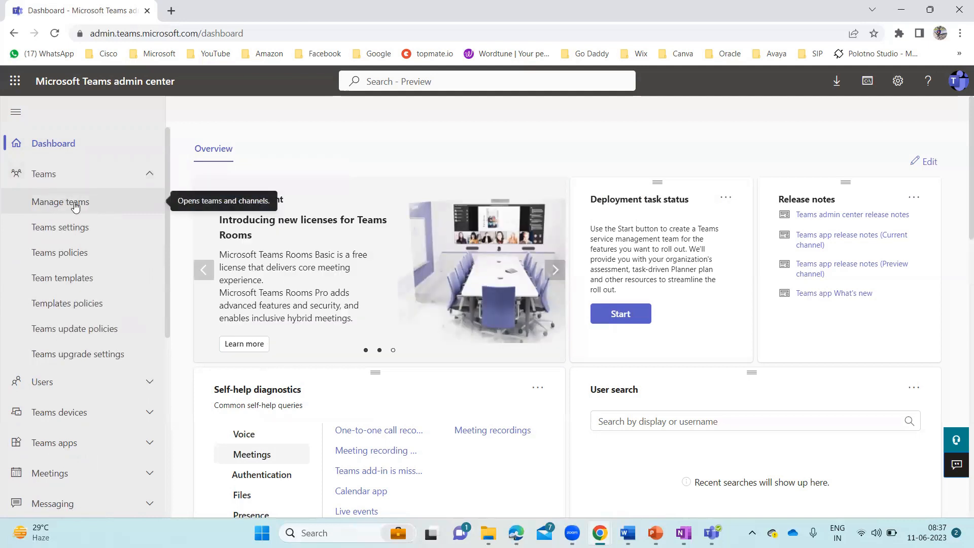
# Go to Teams > Manage teams, listing only the Technical Venture Team
pyautogui.click(75, 204)
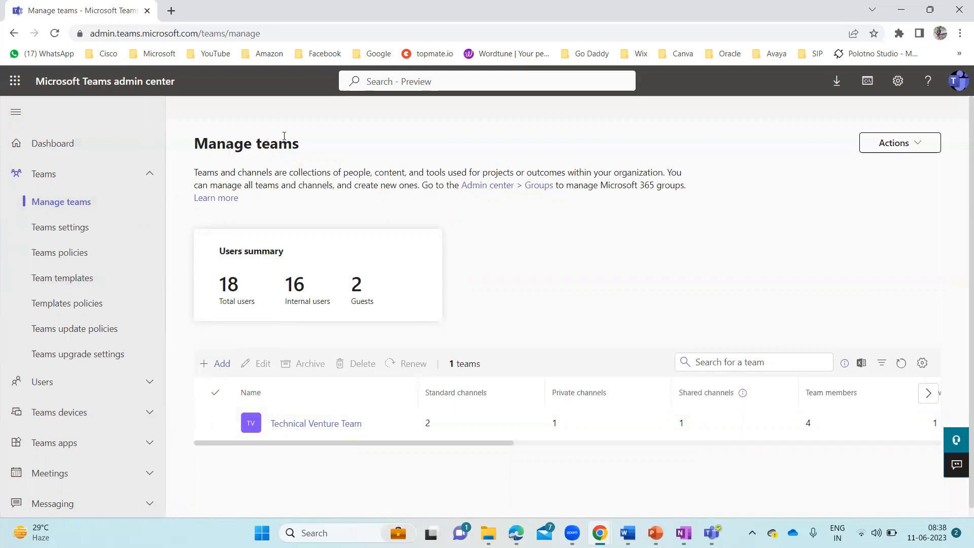
# Add a new team named 'Test Team' with Private privacy and apply it
pyautogui.click(213, 365)
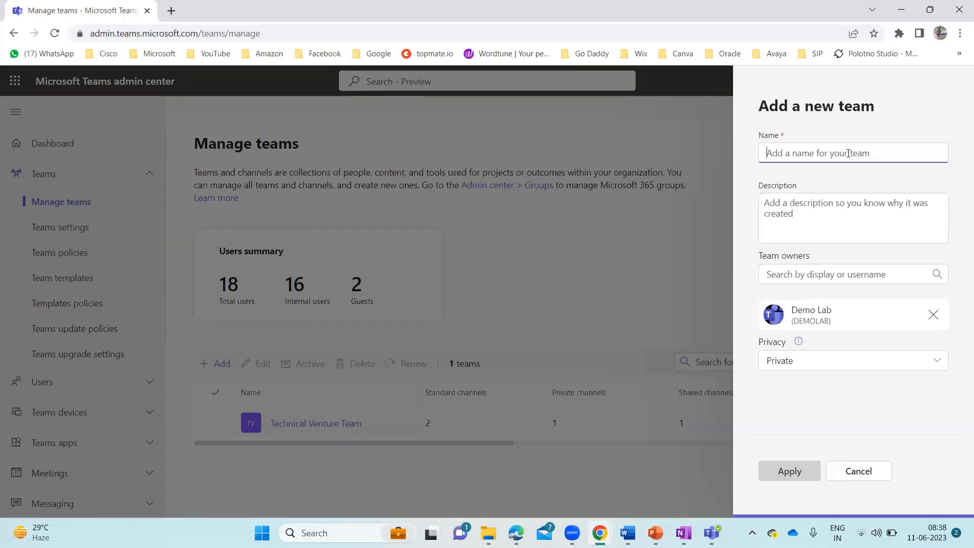
pyautogui.write('Te')
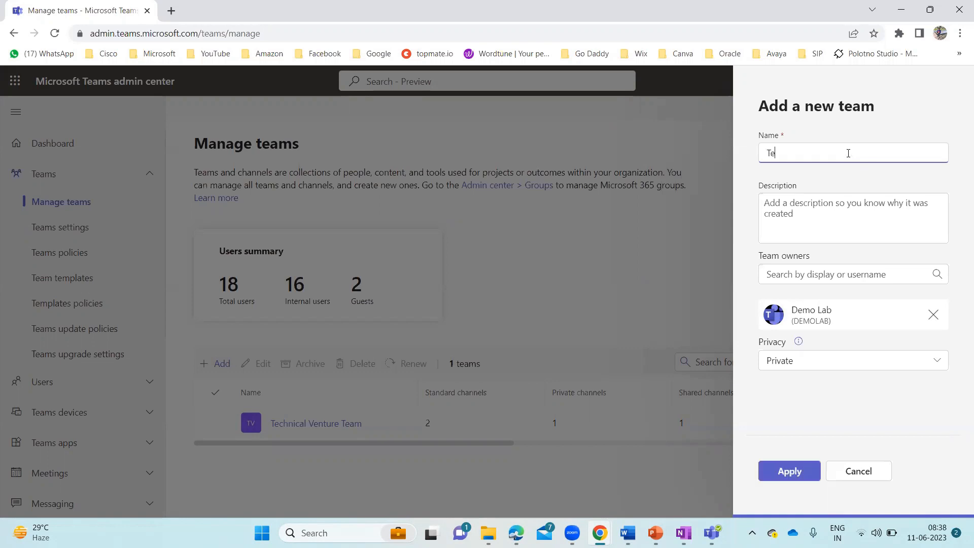
pyautogui.write('st Team')
pyautogui.click(810, 205)
pyautogui.moveTo(812, 257); pyautogui.dragTo(758, 257)
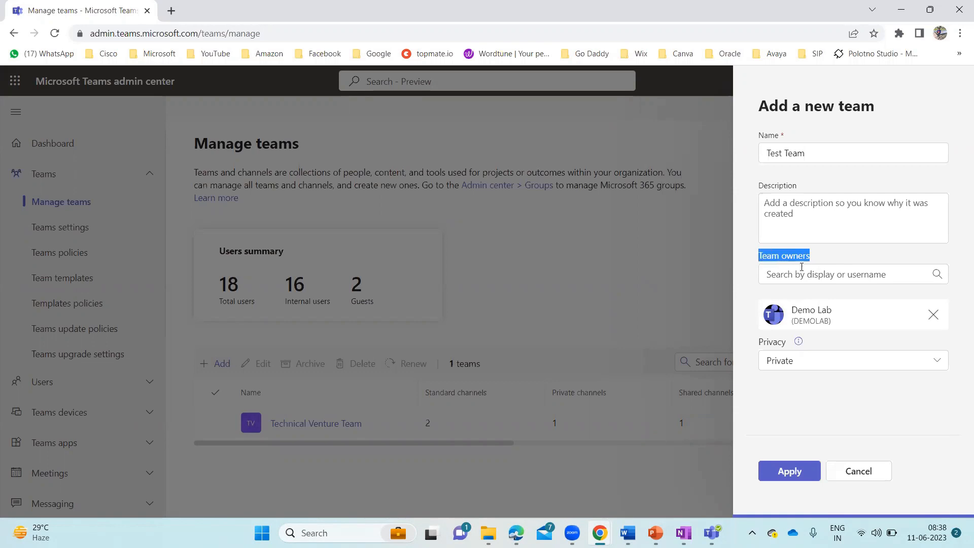
pyautogui.click(844, 260)
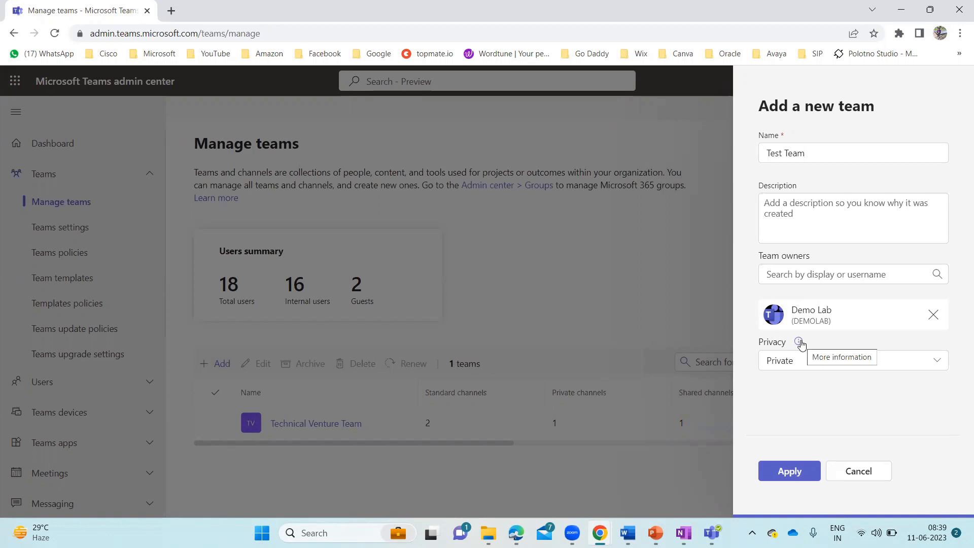
pyautogui.click(925, 362)
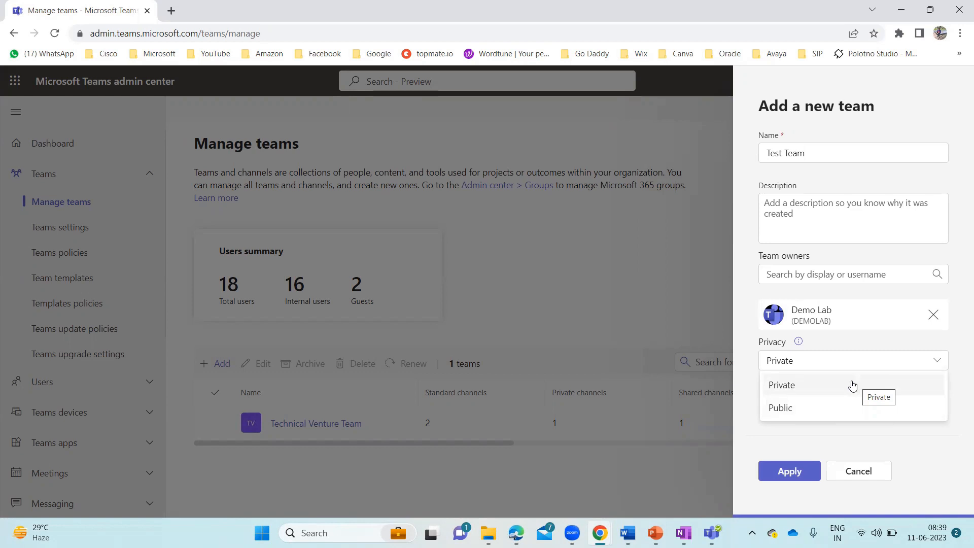
pyautogui.click(824, 387)
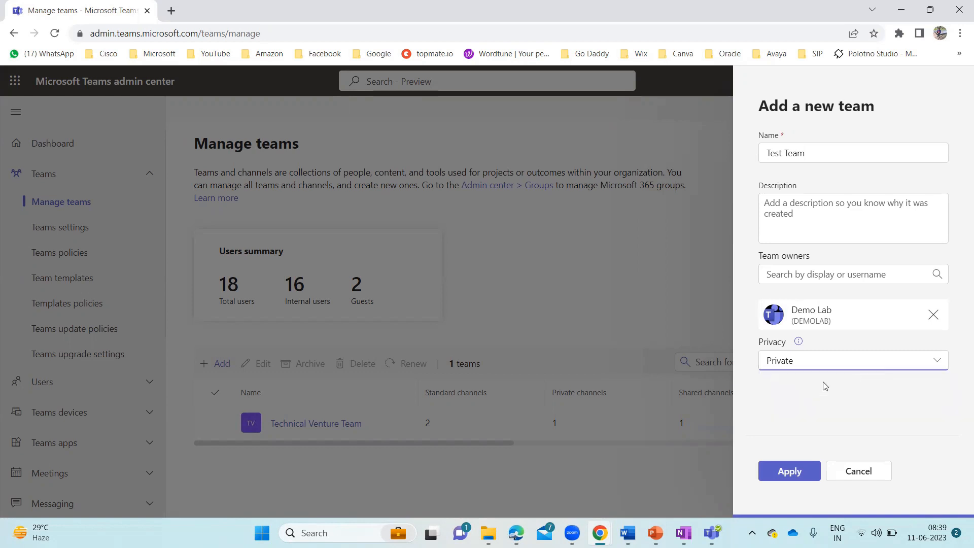
pyautogui.click(791, 476)
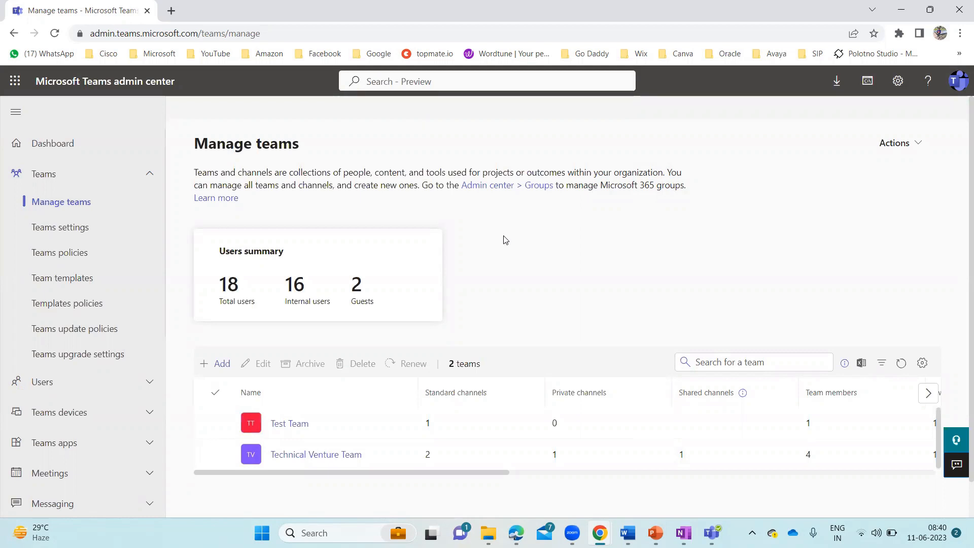
# Open Test Team's details and view its Channels tab, showing only the General channel
pyautogui.click(287, 425)
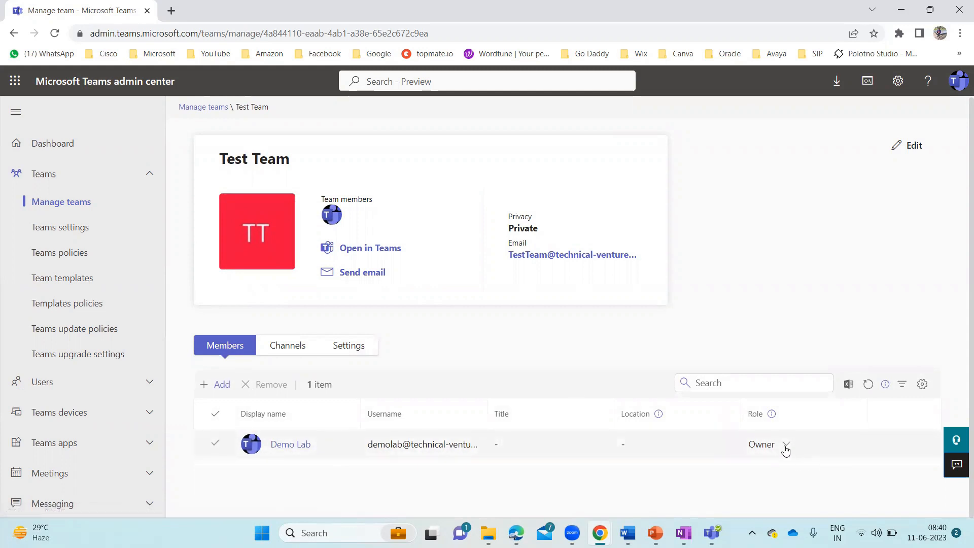
pyautogui.click(288, 345)
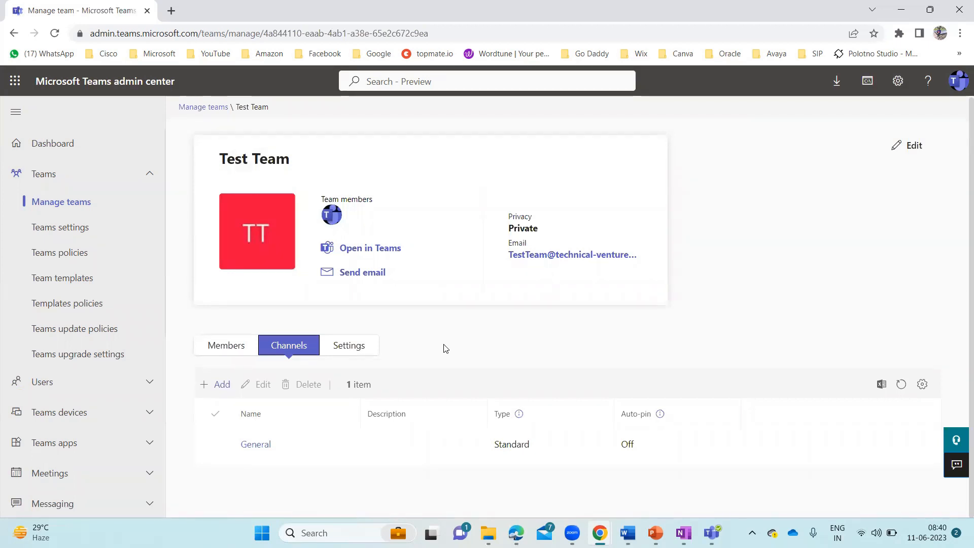
# Create a channel named 'Sales Team Members' with type Standard, after reviewing the channel type descriptions
pyautogui.click(213, 389)
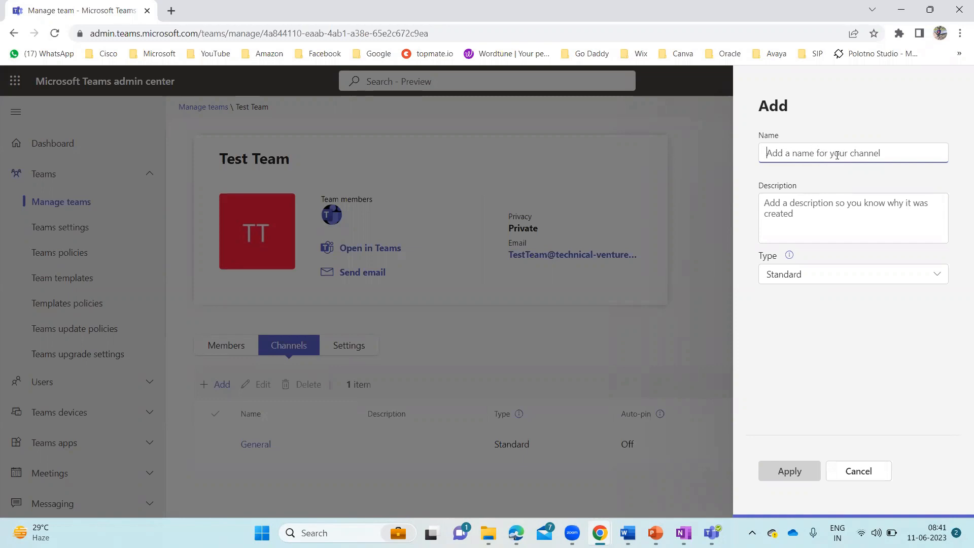
pyautogui.write('Sale')
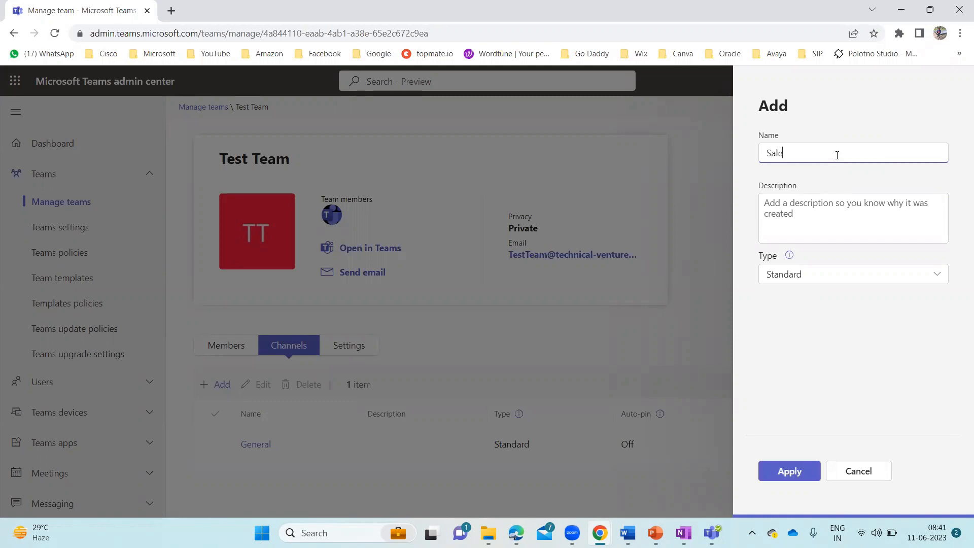
pyautogui.write('s Team Members')
pyautogui.click(789, 256)
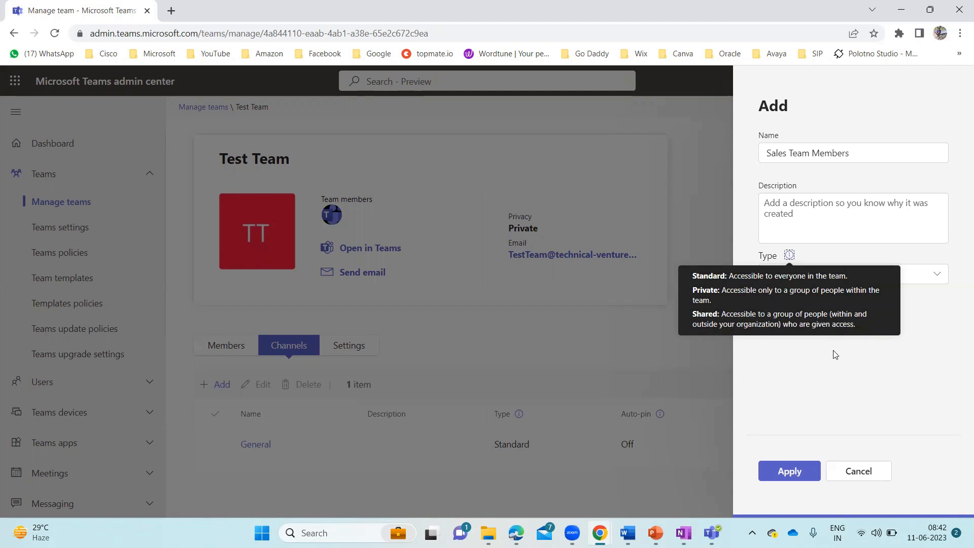
pyautogui.click(805, 330)
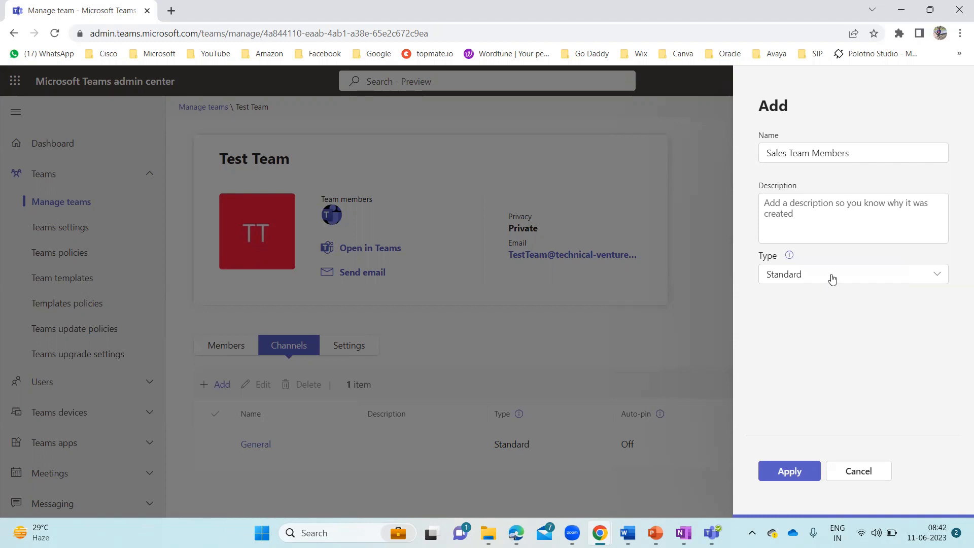
pyautogui.click(874, 280)
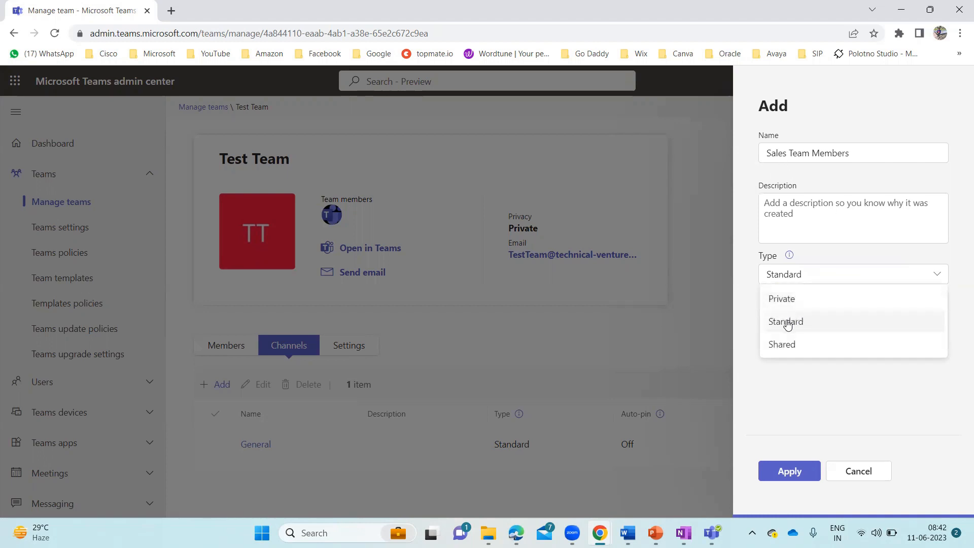
pyautogui.click(787, 323)
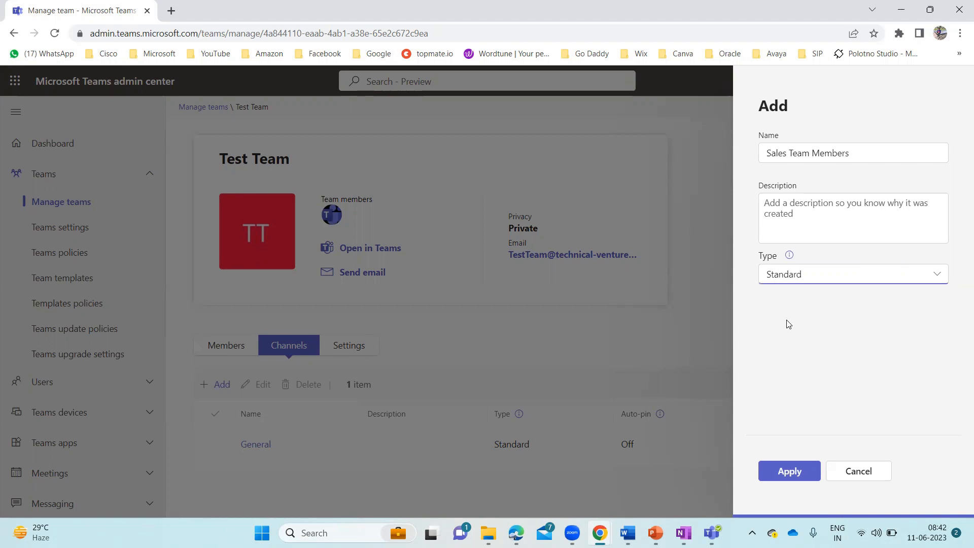
pyautogui.click(790, 471)
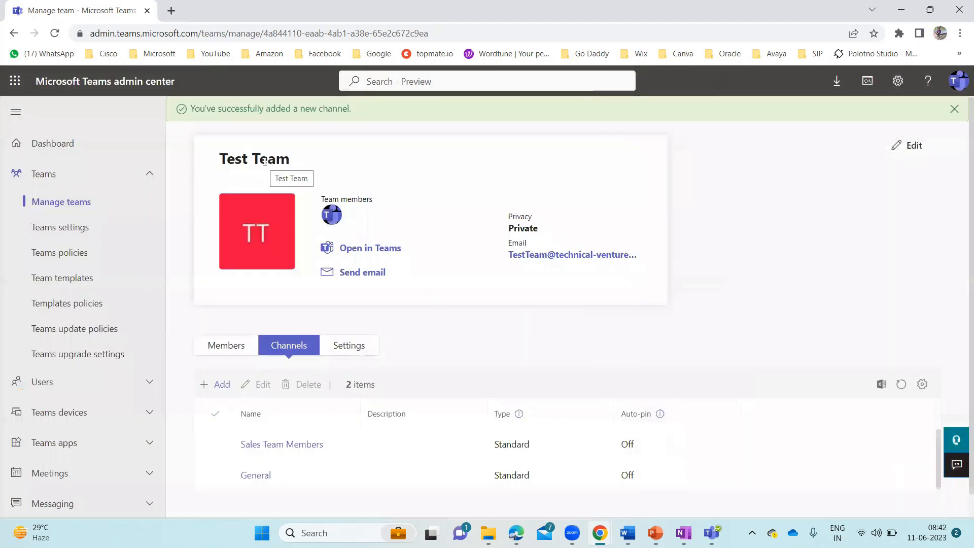
pyautogui.scroll(-1, 462, 241)
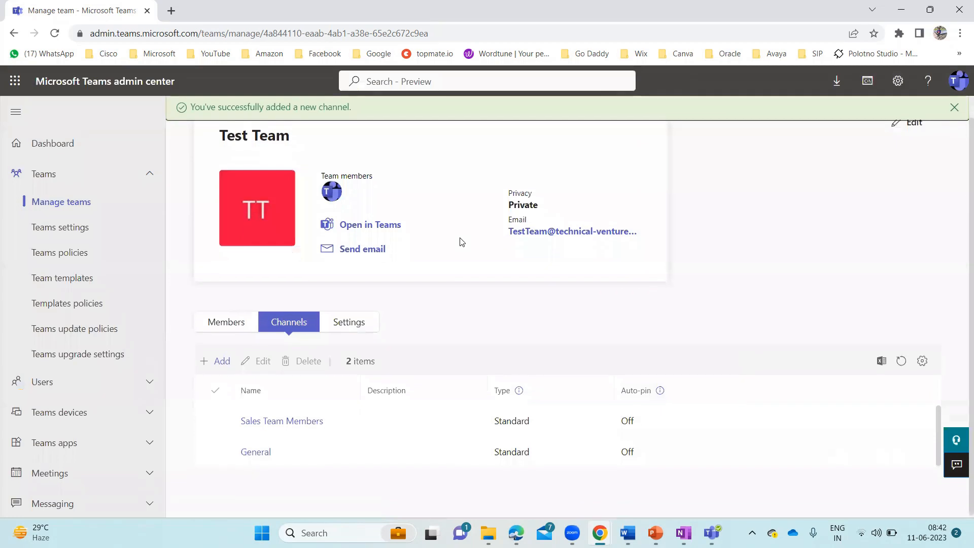
# View the Sales Team Members channel's page, then return to Test Team's Members tab
pyautogui.click(289, 424)
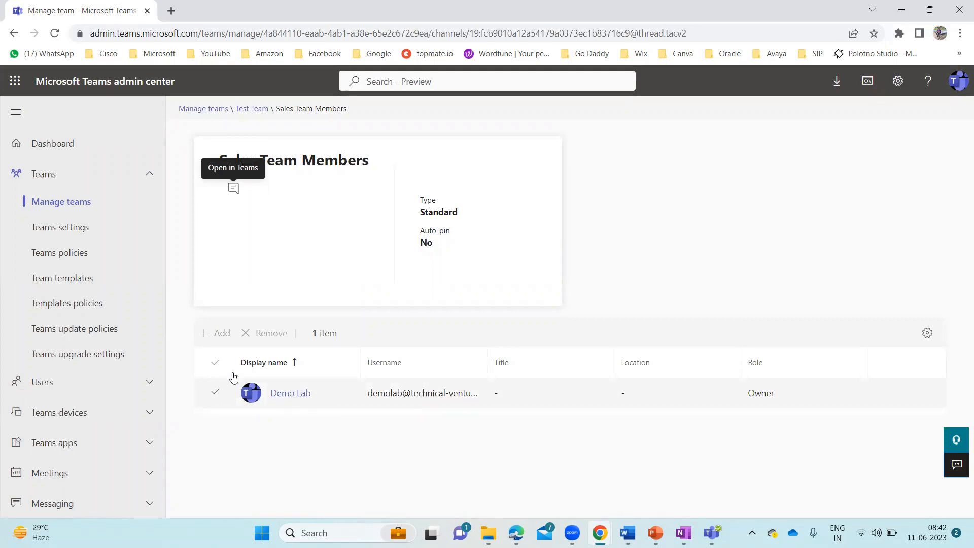
pyautogui.click(255, 110)
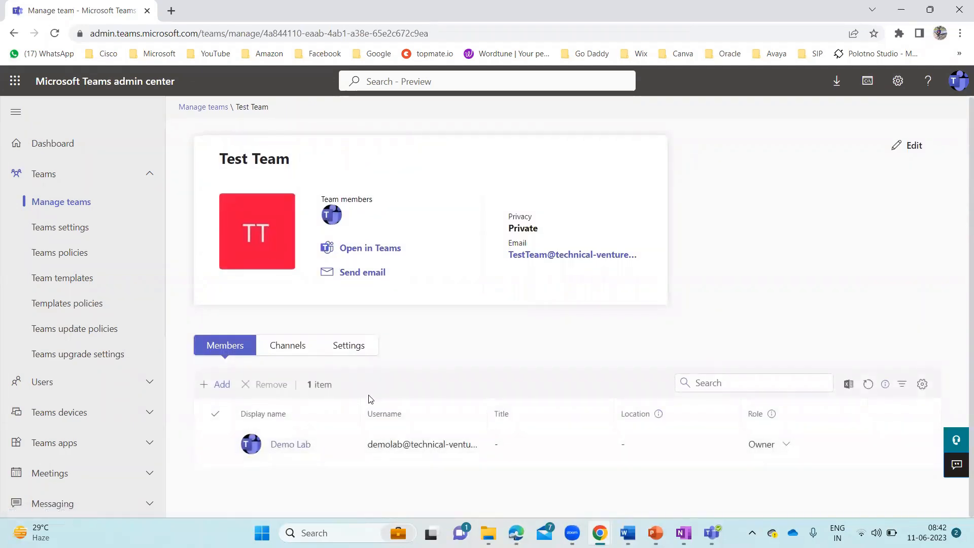
pyautogui.click(287, 347)
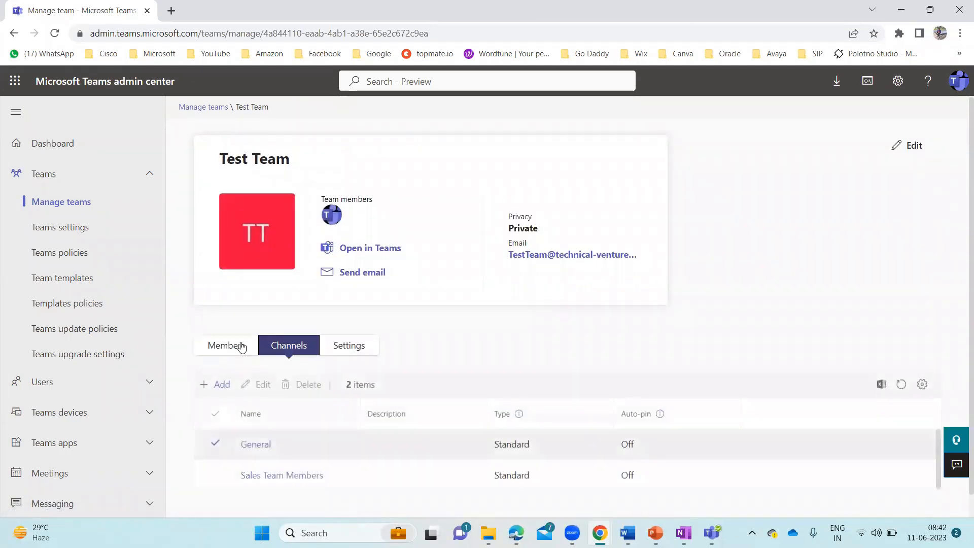
pyautogui.click(227, 345)
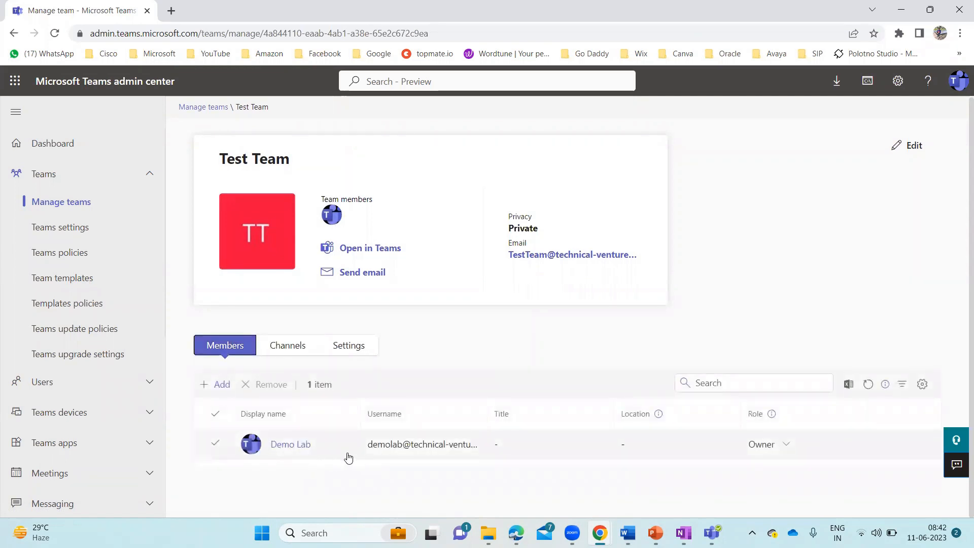
# Queue the first two users, found by name search, in Test Team's Add members panel
pyautogui.click(211, 385)
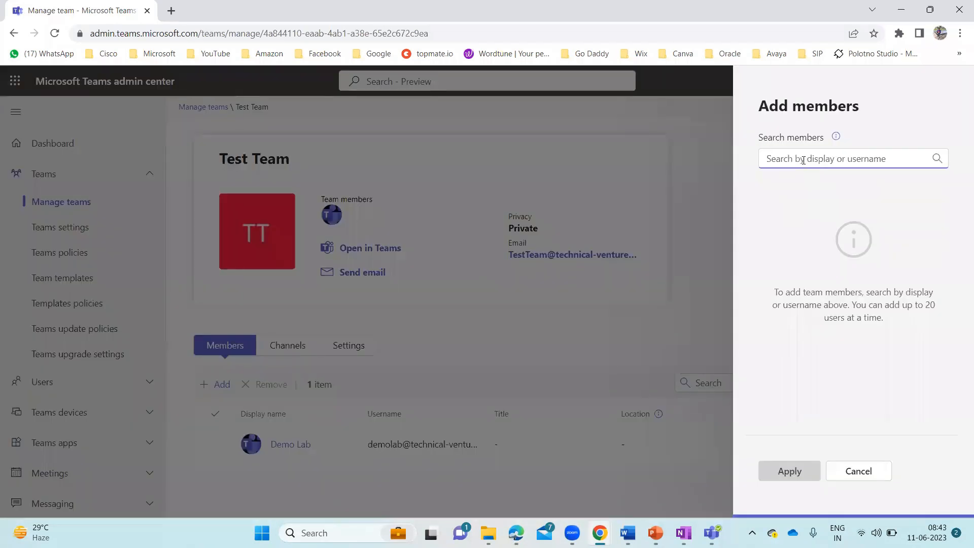
pyautogui.write('Cath')
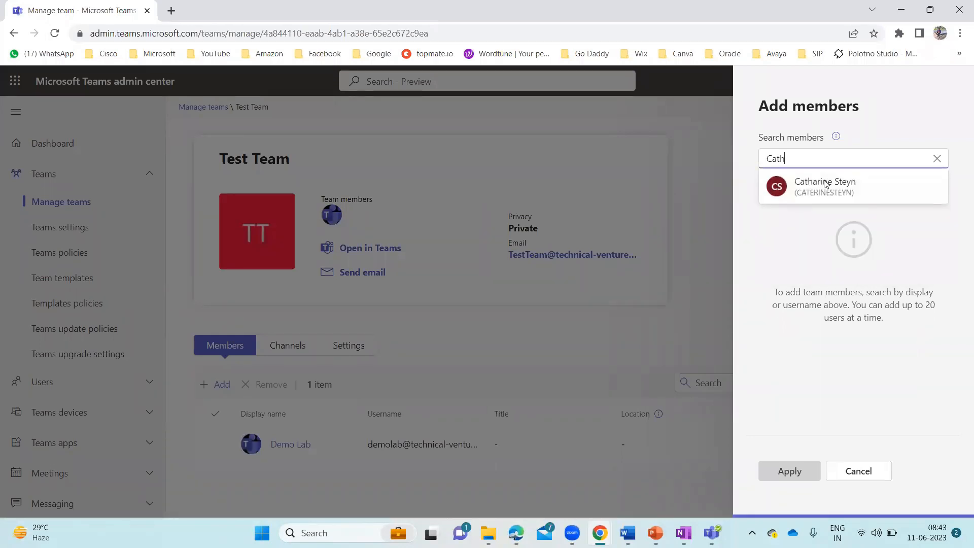
pyautogui.click(858, 187)
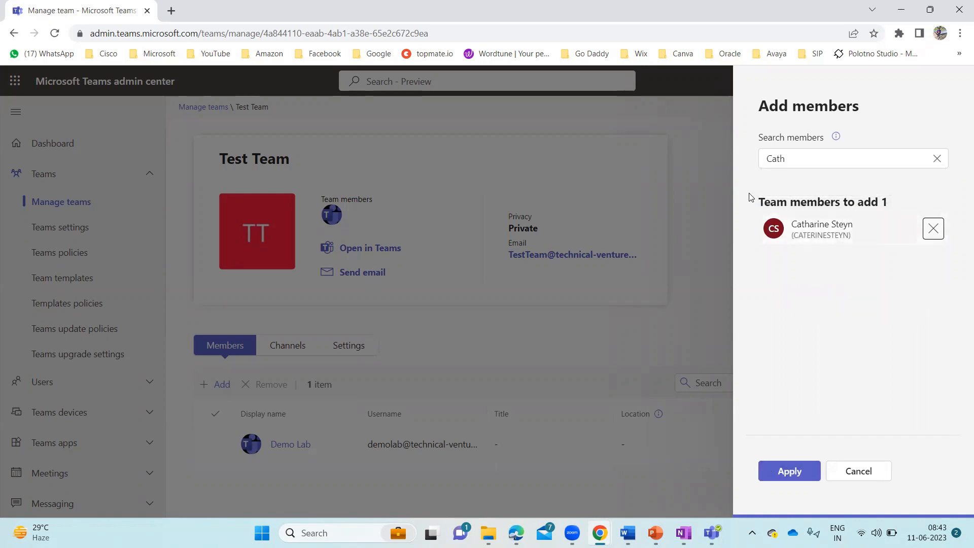
pyautogui.click(791, 160)
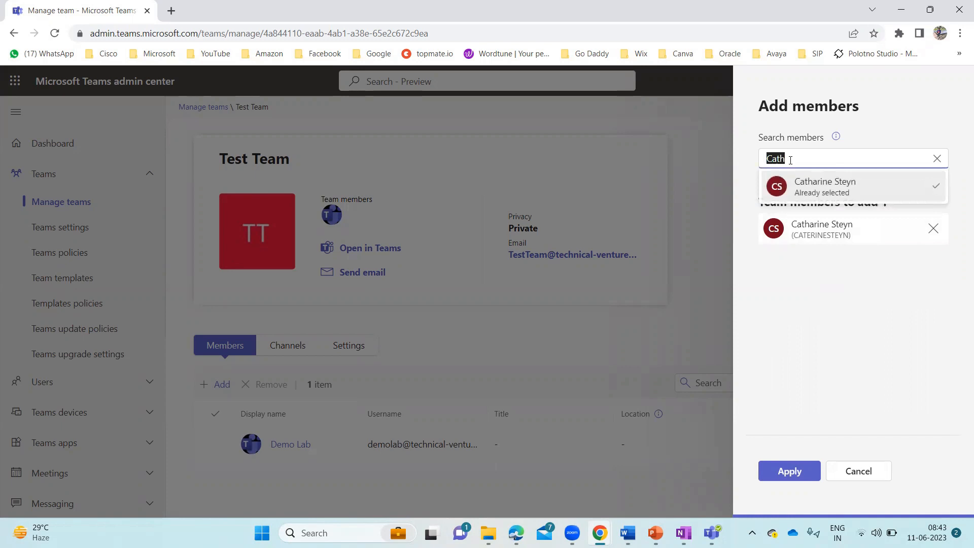
pyautogui.press('BackSpace')
pyautogui.write('James')
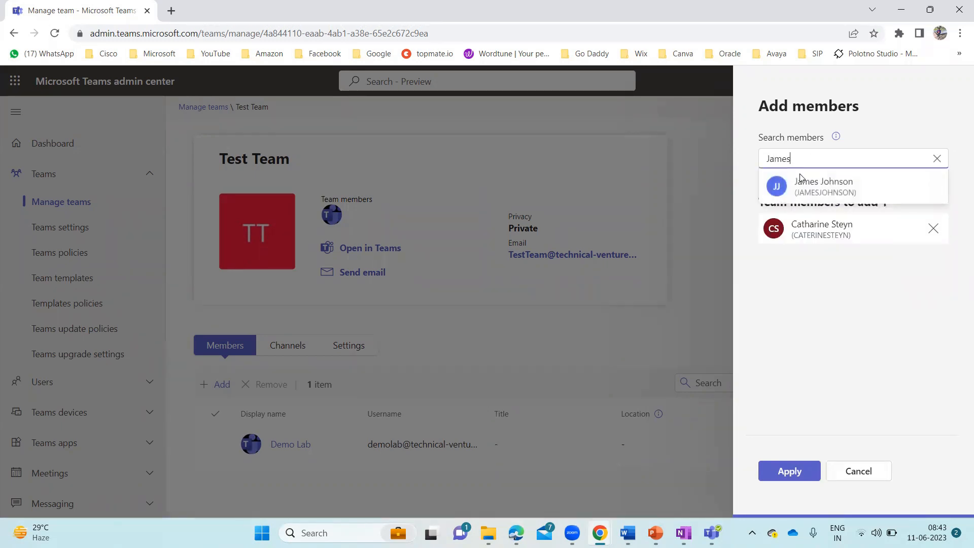
pyautogui.click(813, 182)
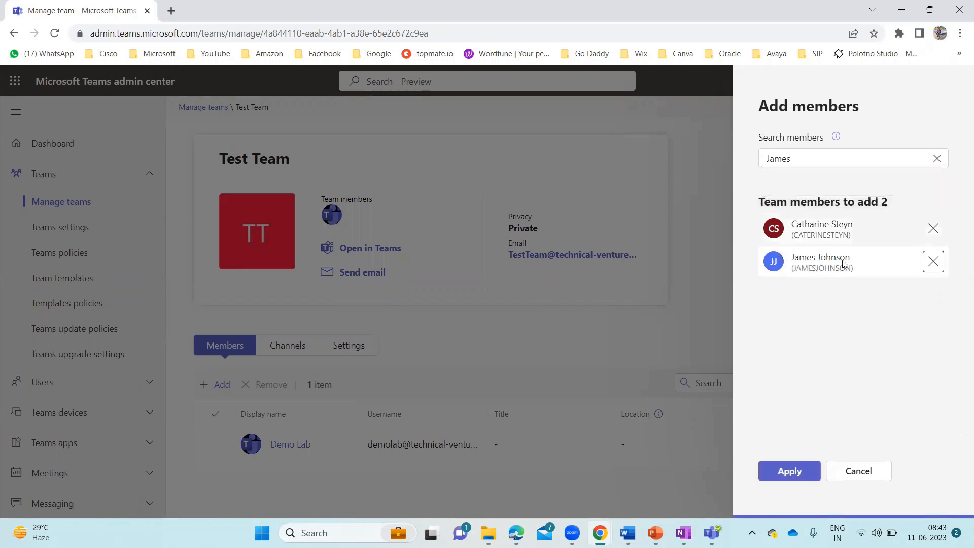
# Queue two more users and apply, adding all four to Test Team as Members
pyautogui.doubleClick(818, 160)
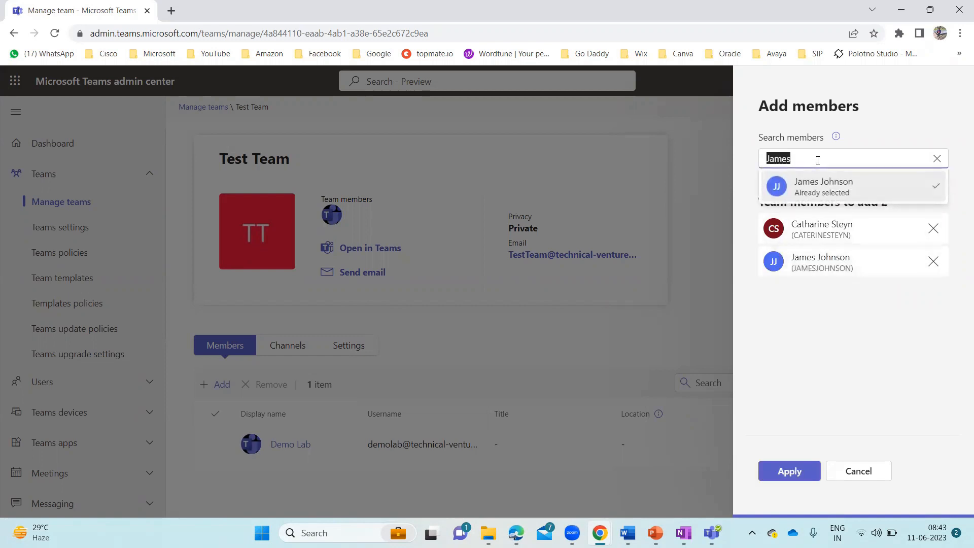
pyautogui.press('BackSpace')
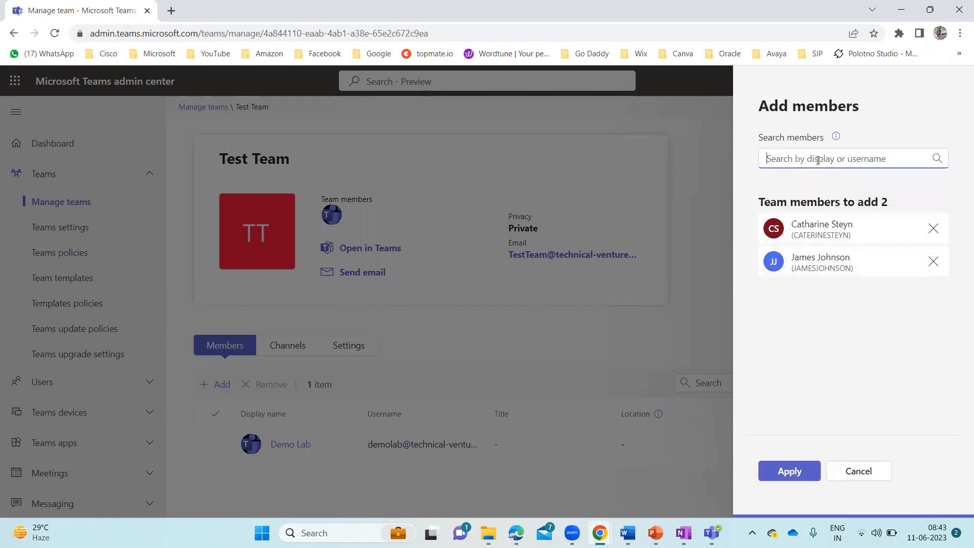
pyautogui.write('Mi')
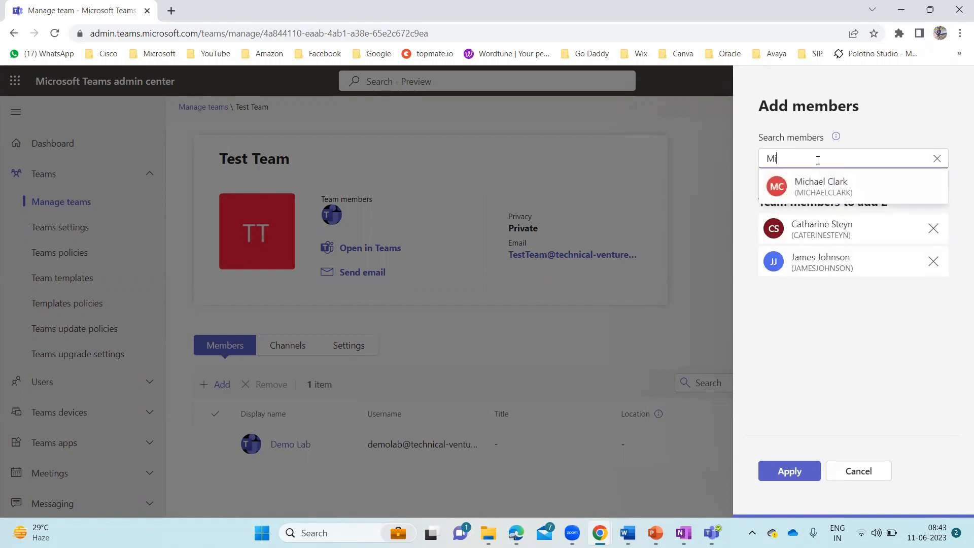
pyautogui.click(816, 178)
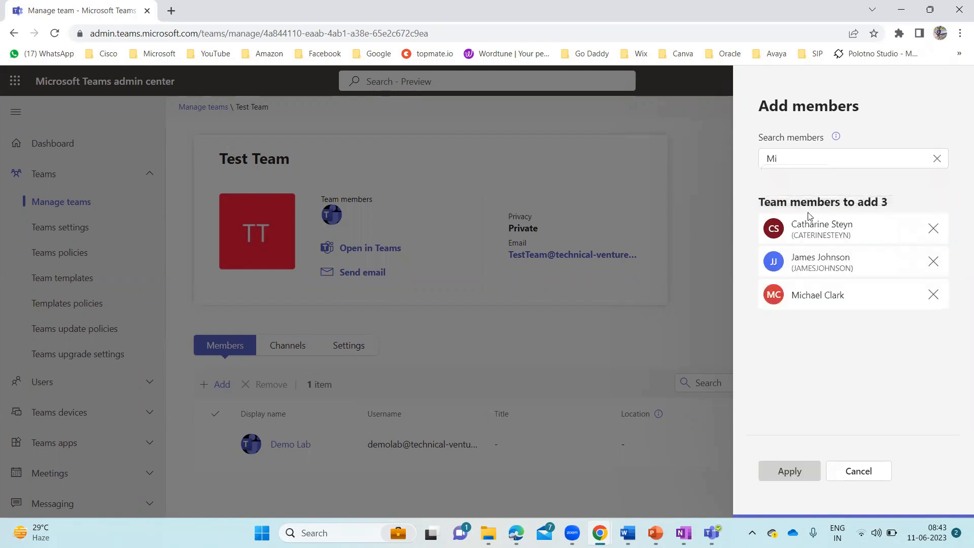
pyautogui.doubleClick(792, 157)
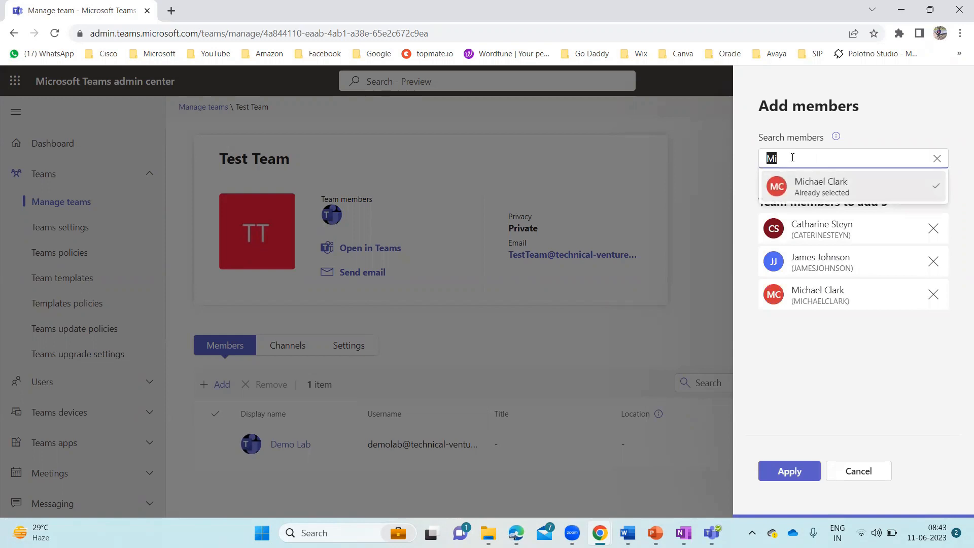
pyautogui.write('Ste')
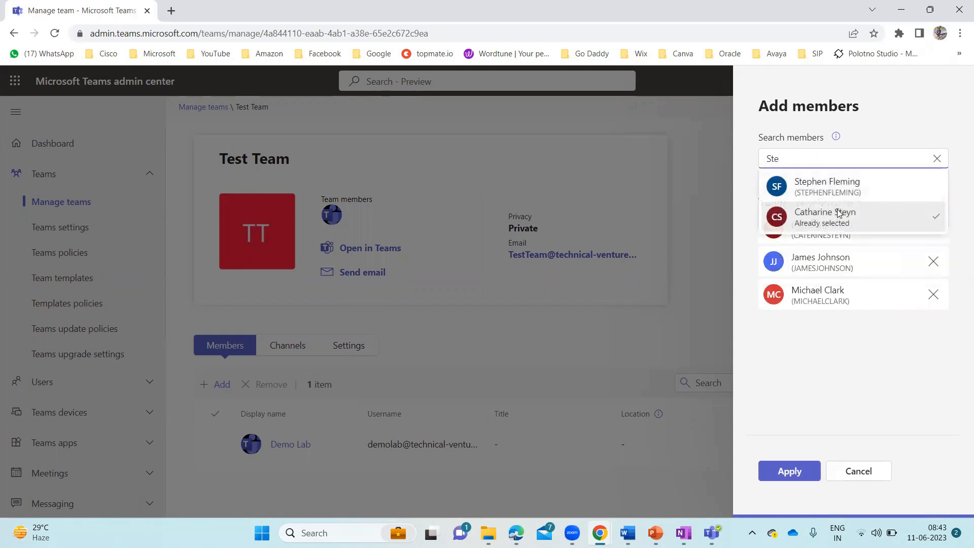
pyautogui.click(838, 188)
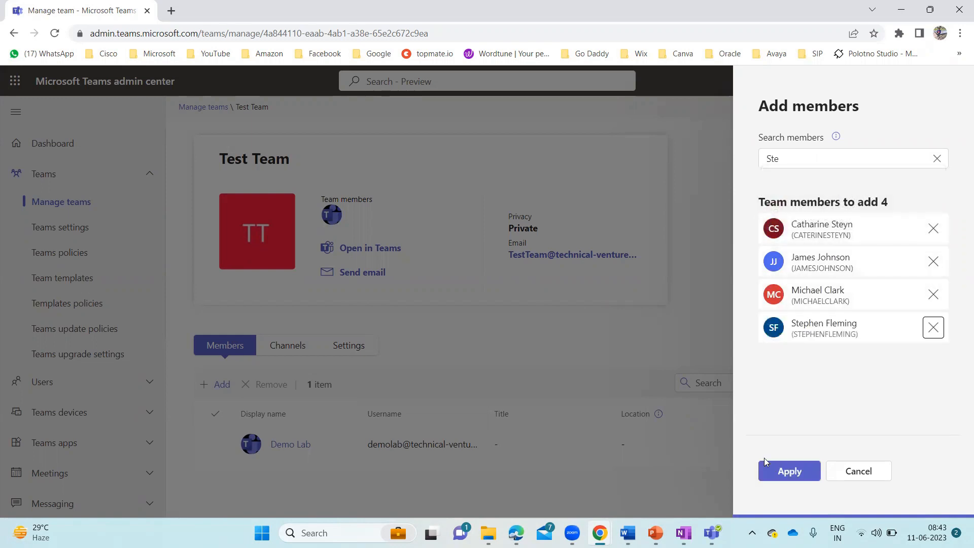
pyautogui.click(788, 474)
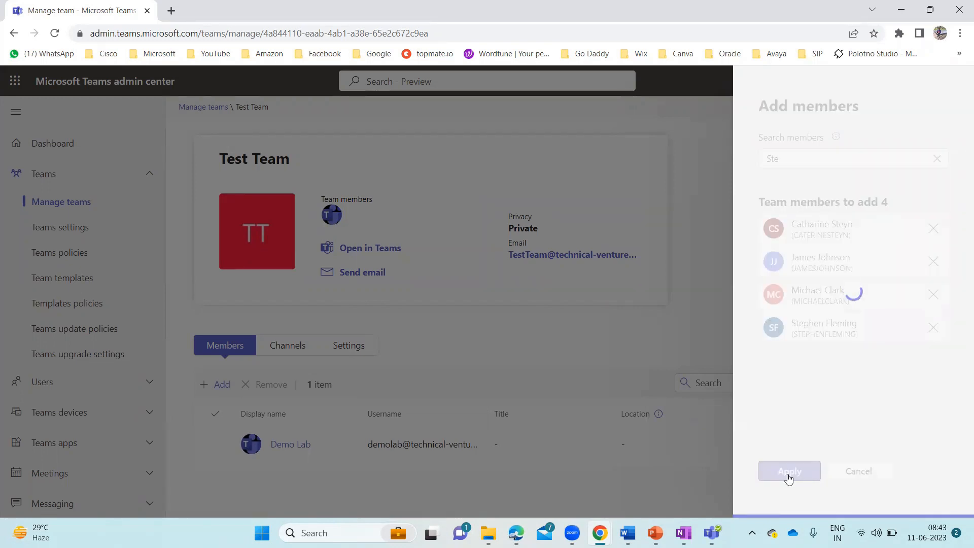
pyautogui.scroll(-2, 531, 392)
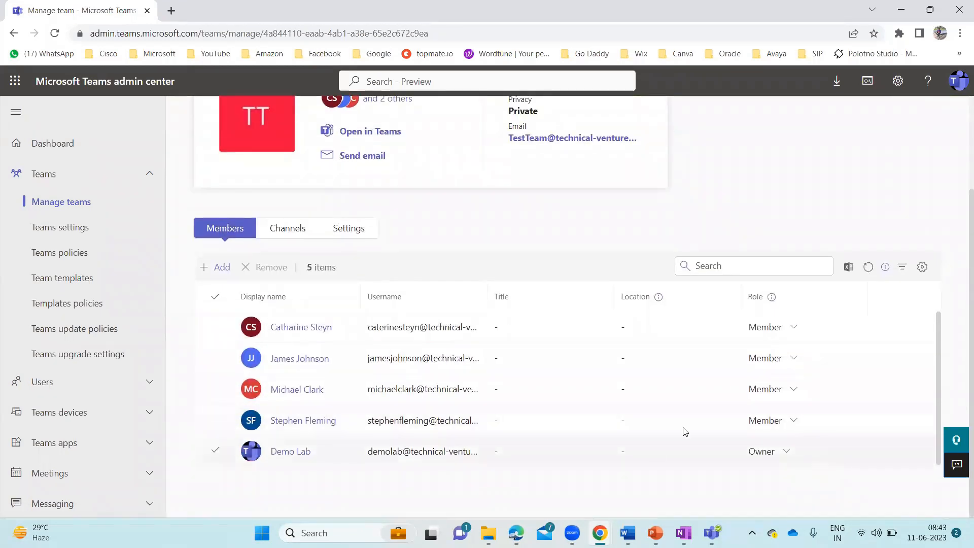
pyautogui.click(298, 231)
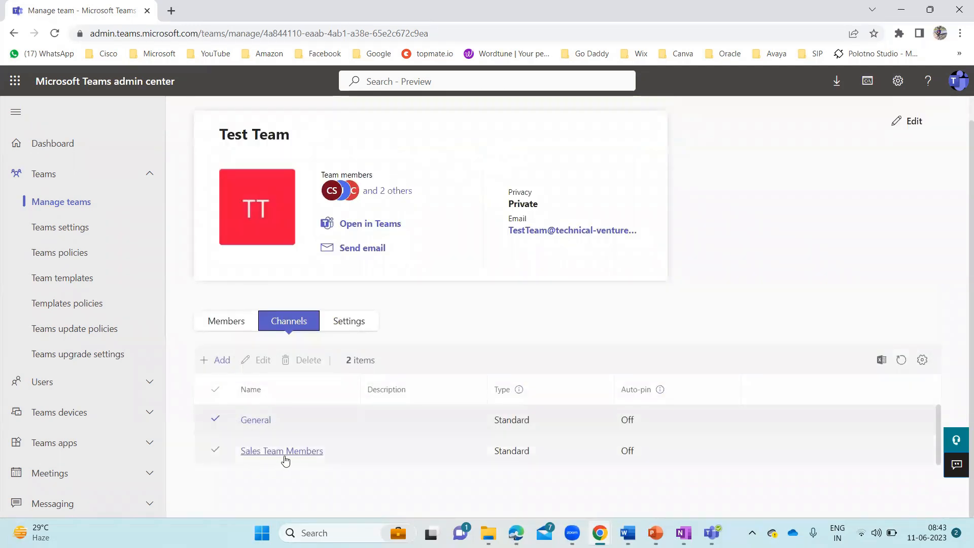
pyautogui.click(229, 328)
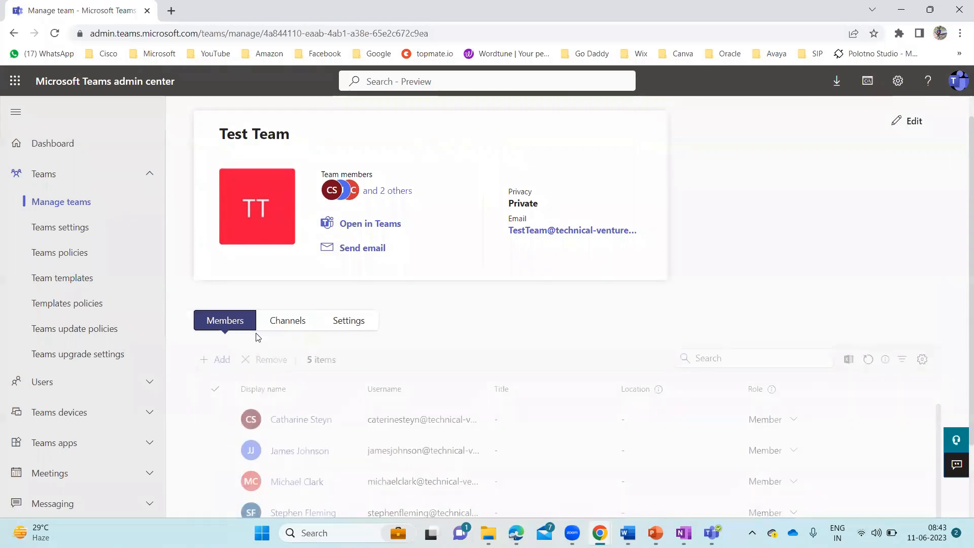
pyautogui.click(292, 327)
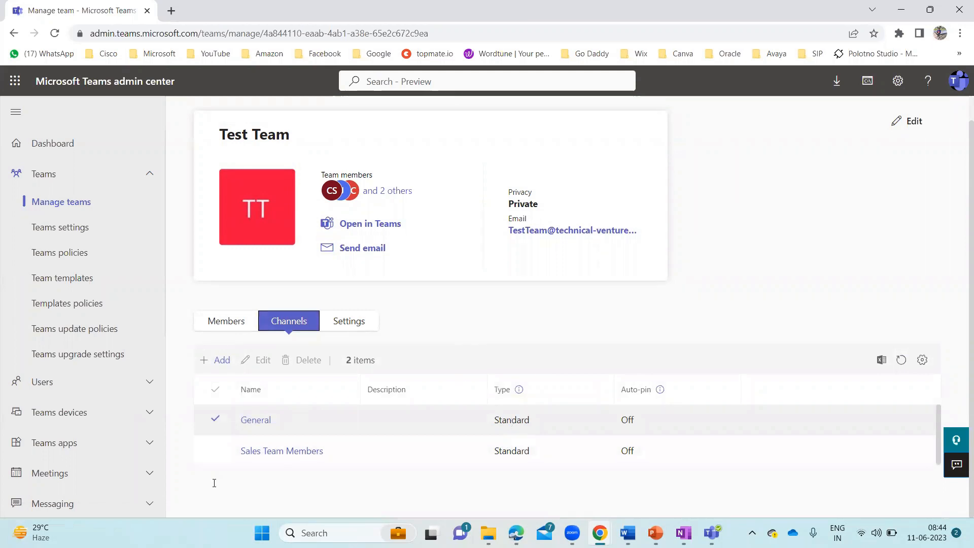
pyautogui.click(288, 452)
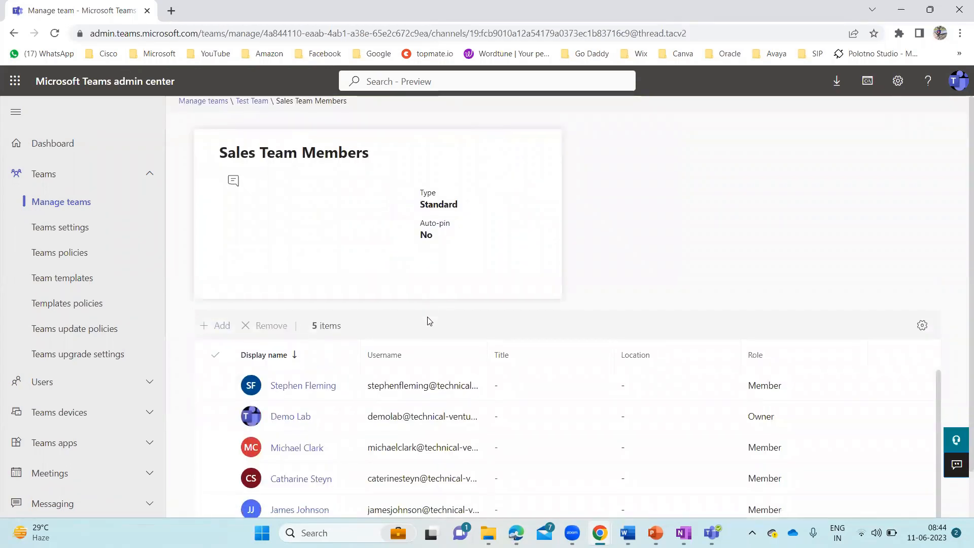
pyautogui.scroll(-1, 428, 322)
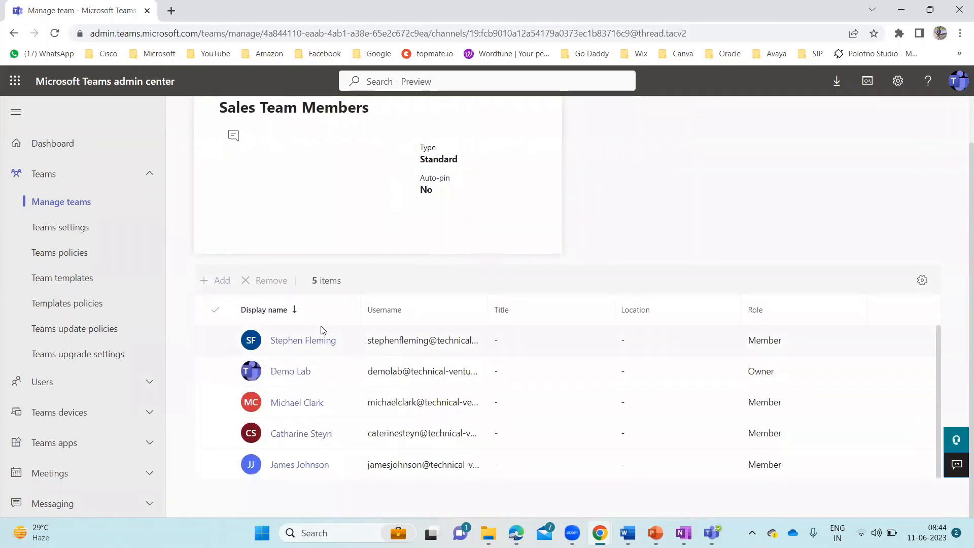
pyautogui.scroll(1, 314, 324)
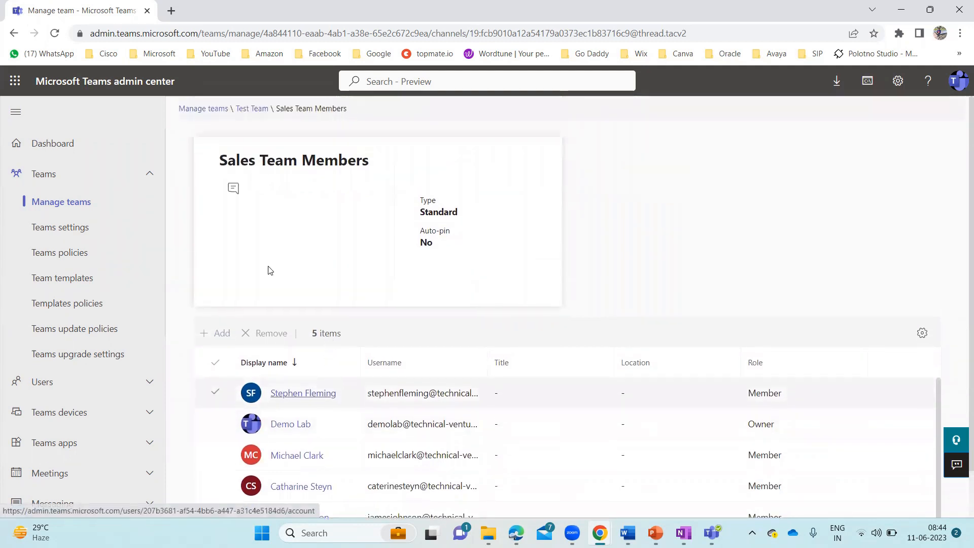
pyautogui.click(251, 109)
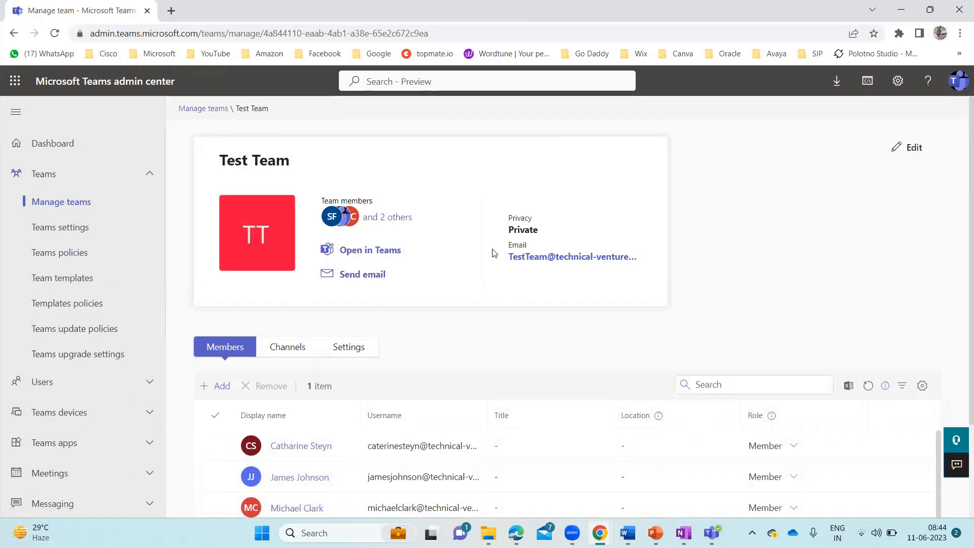
pyautogui.scroll(-2, 469, 339)
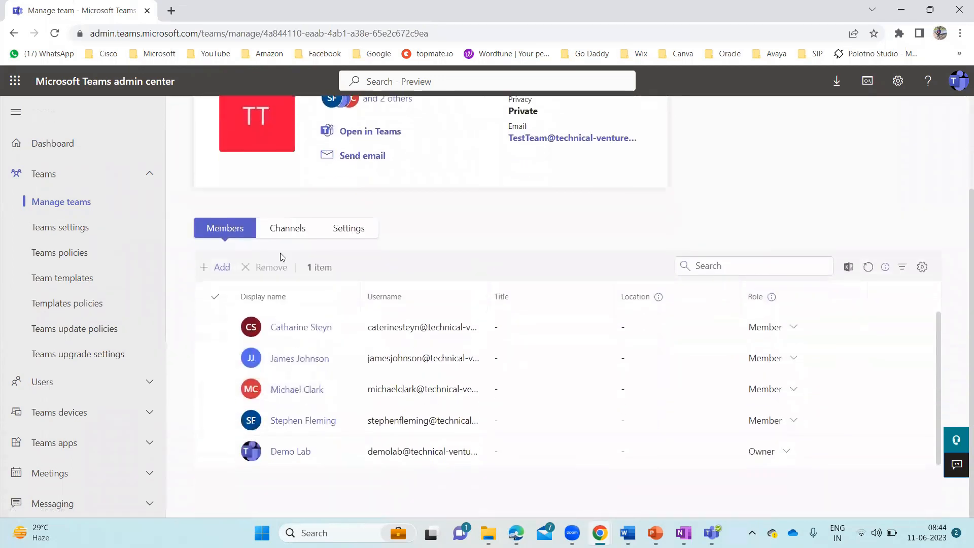
# Create a Private channel 'Marketing team' in Test Team with a searched colleague as its owner
pyautogui.click(288, 235)
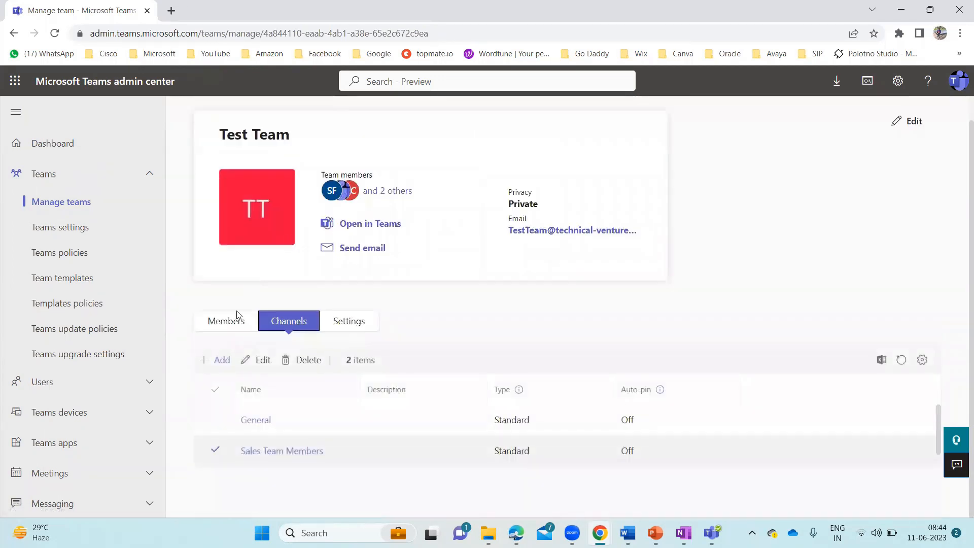
pyautogui.click(222, 360)
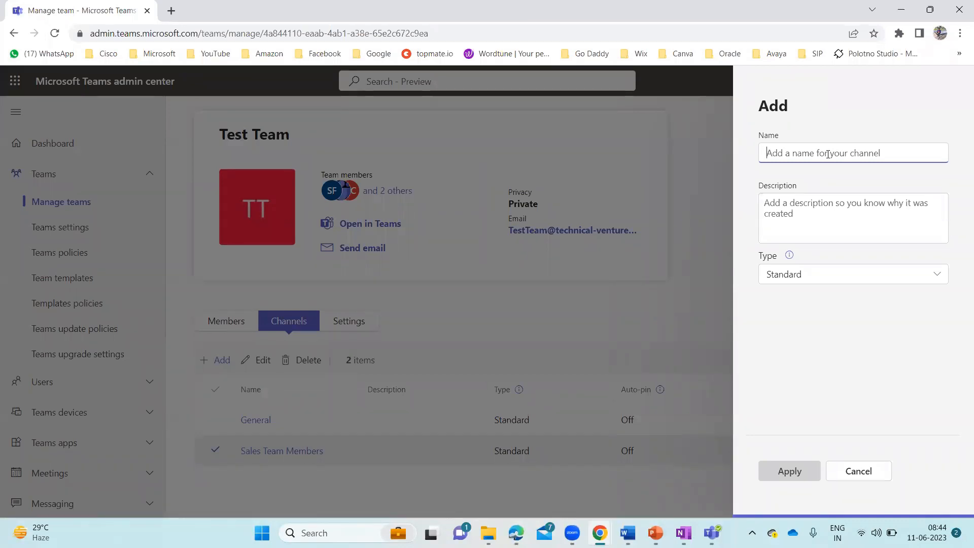
pyautogui.write('Marketing team')
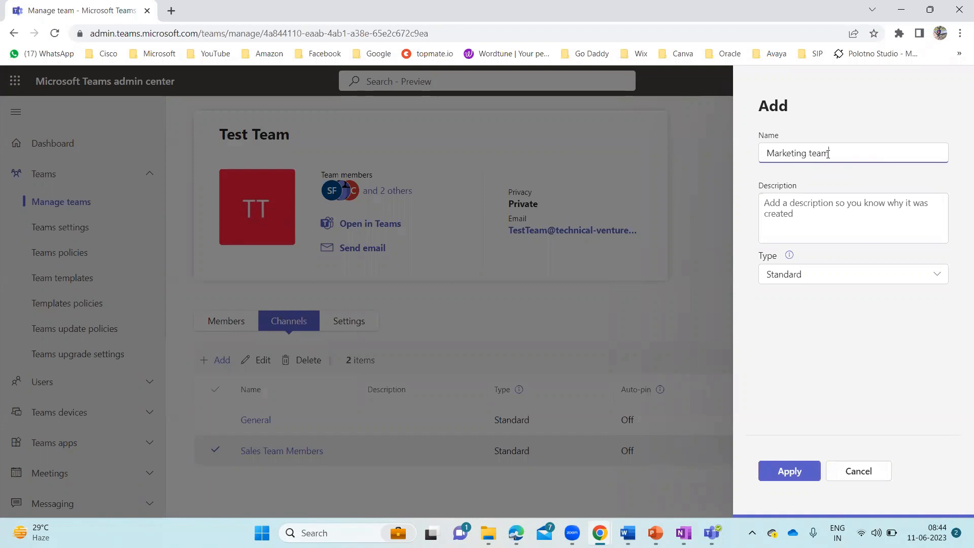
pyautogui.click(841, 283)
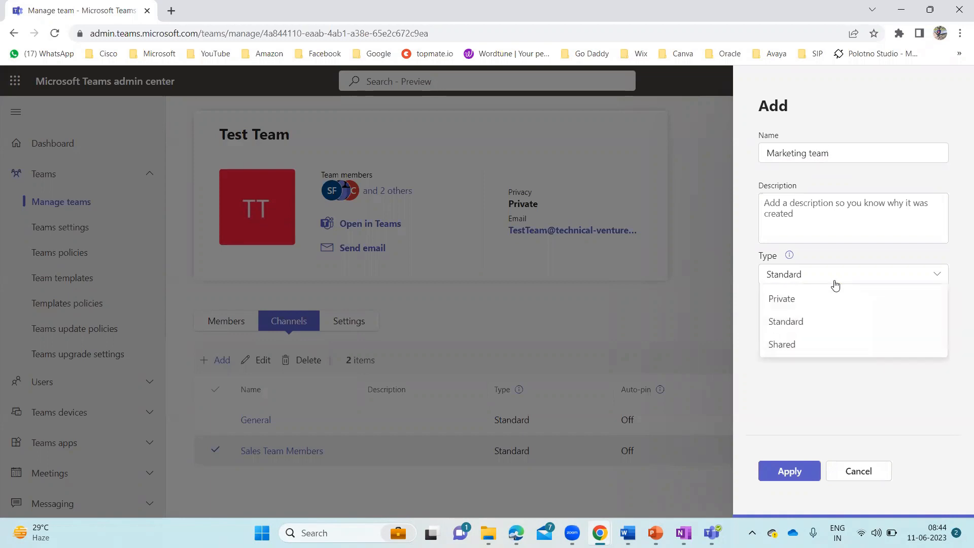
pyautogui.click(805, 302)
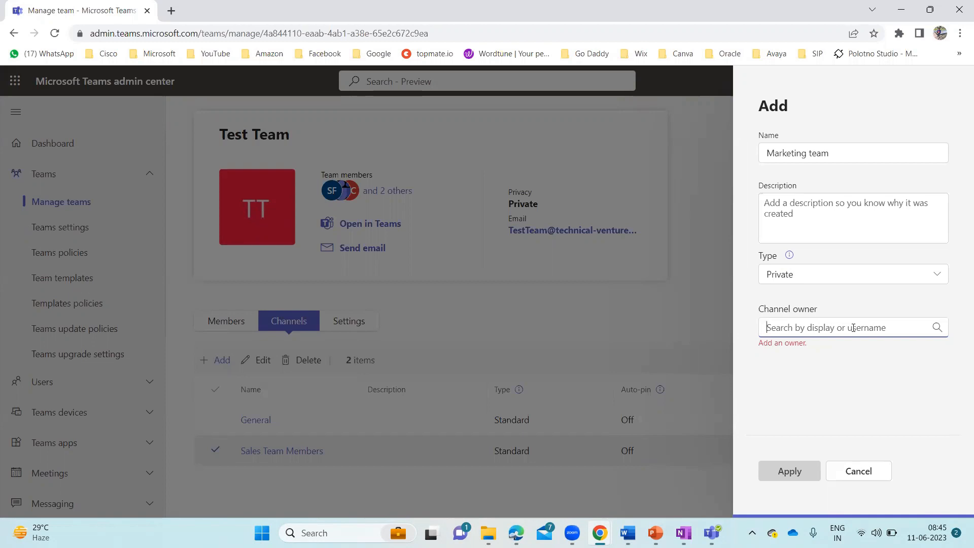
pyautogui.write('S')
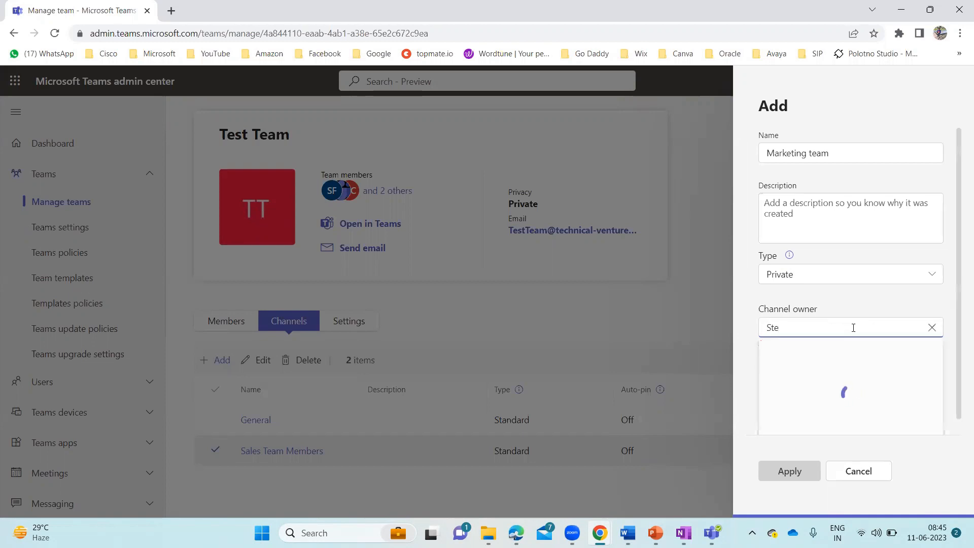
pyautogui.write('te')
pyautogui.click(811, 351)
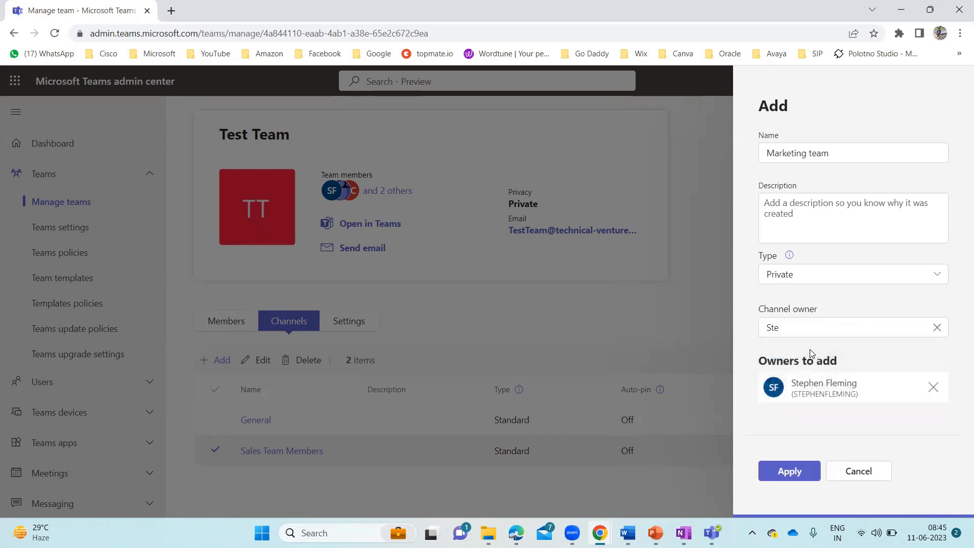
pyautogui.click(790, 471)
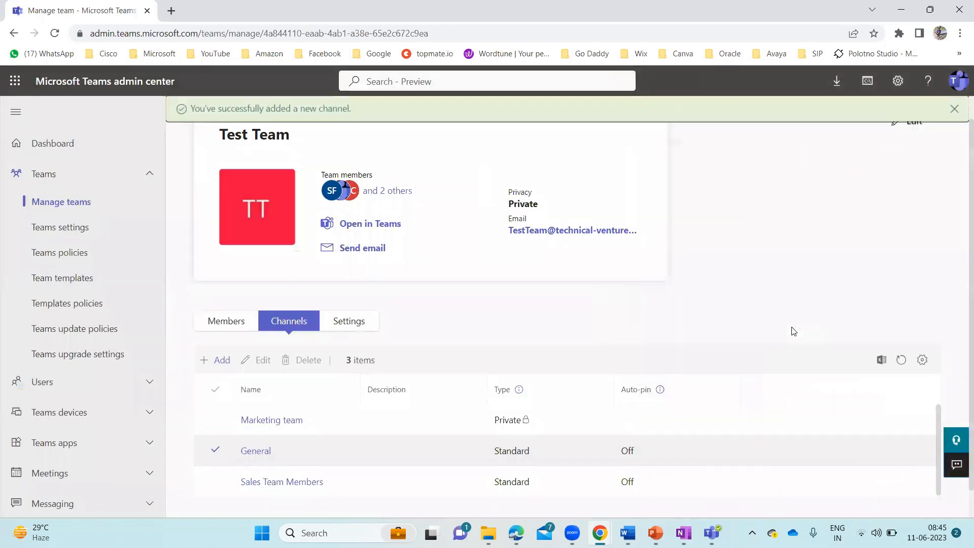
# Scroll the channel list and open the Marketing team channel's details page
pyautogui.scroll(-1, 505, 322)
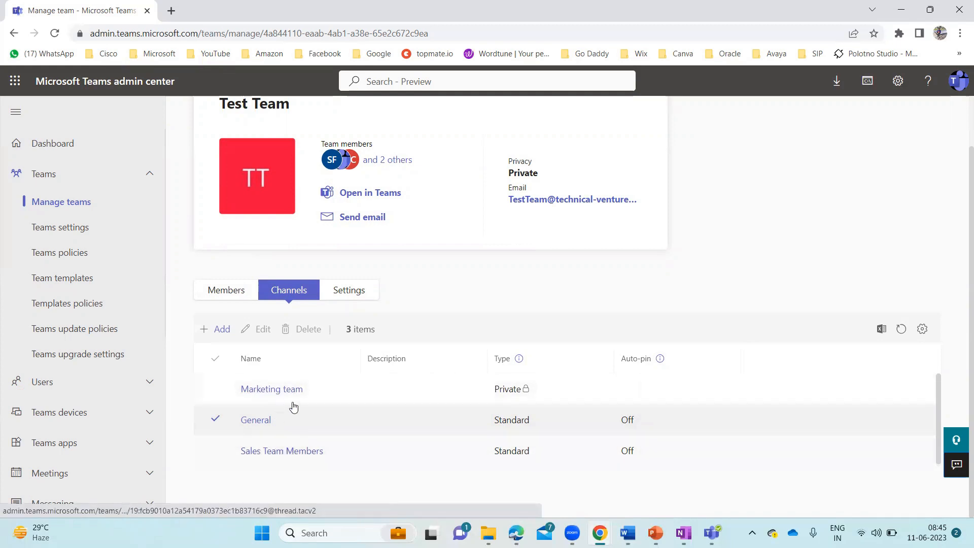
pyautogui.click(272, 390)
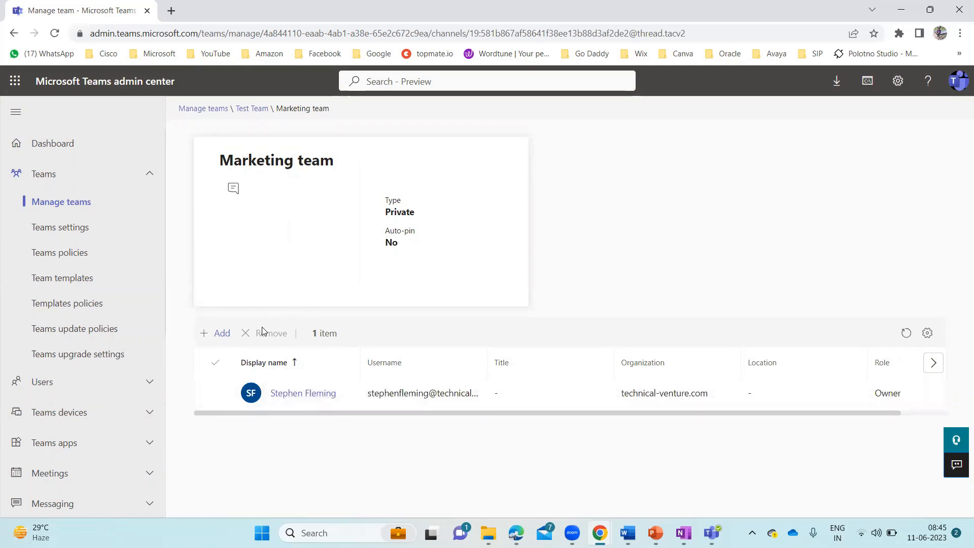
# Add two searched colleagues as Members of the Marketing team channel and dismiss the confirmation
pyautogui.click(220, 335)
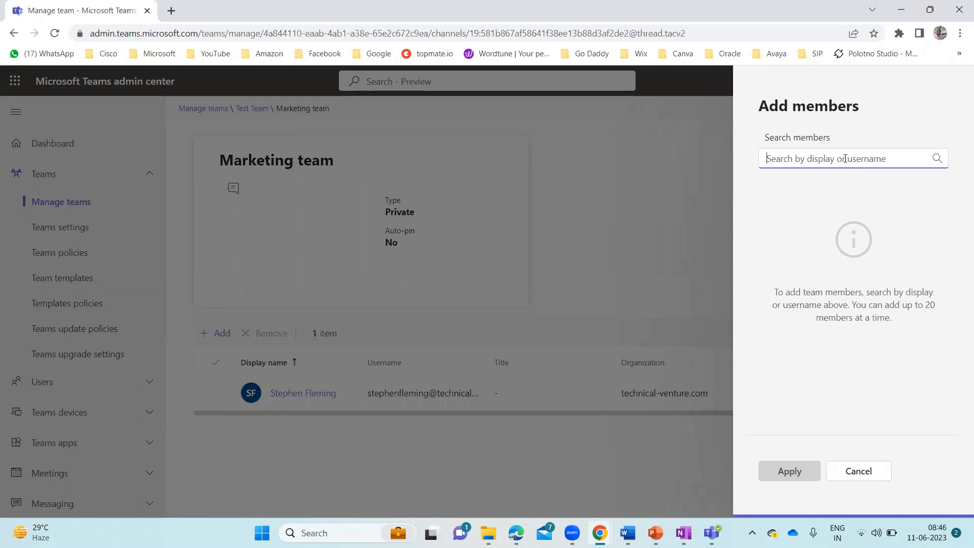
pyautogui.write('jam')
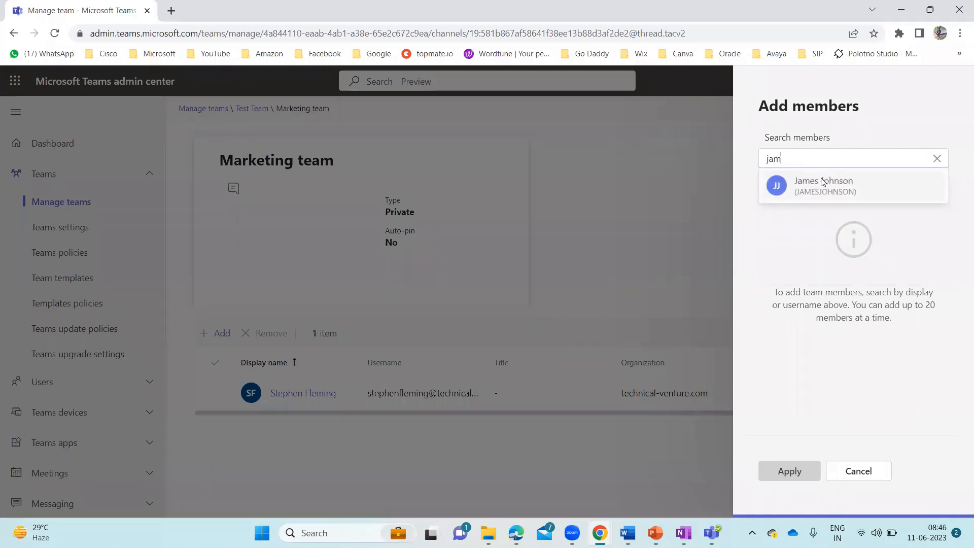
pyautogui.click(816, 183)
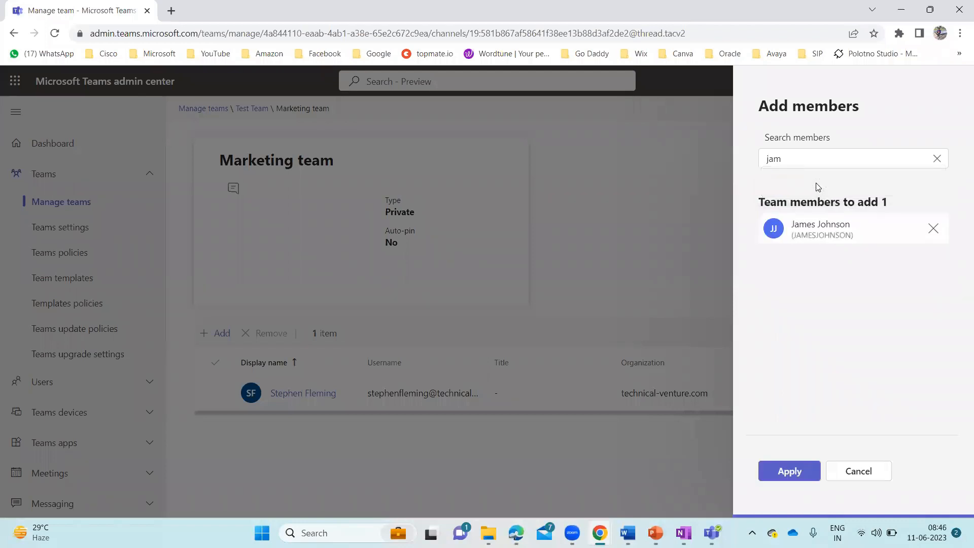
pyautogui.doubleClick(804, 162)
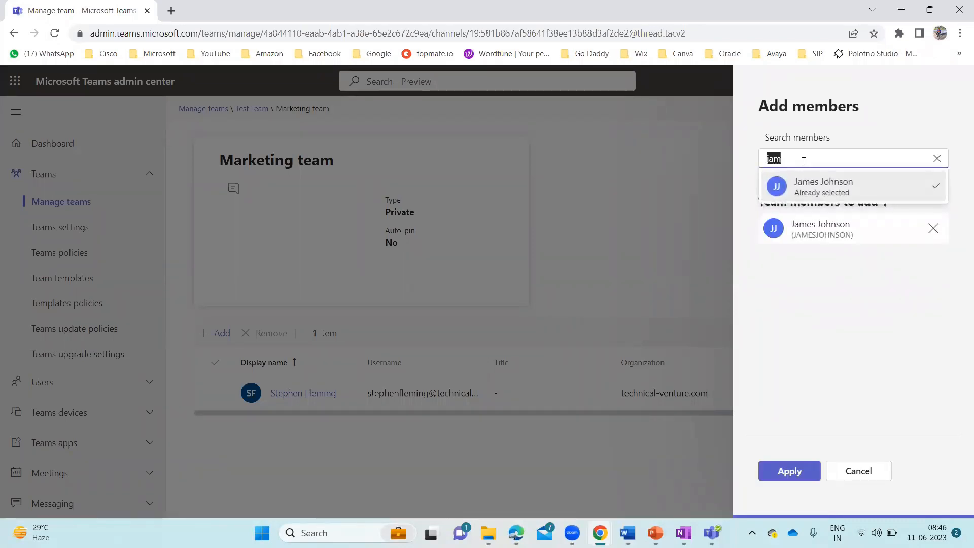
pyautogui.write('cath')
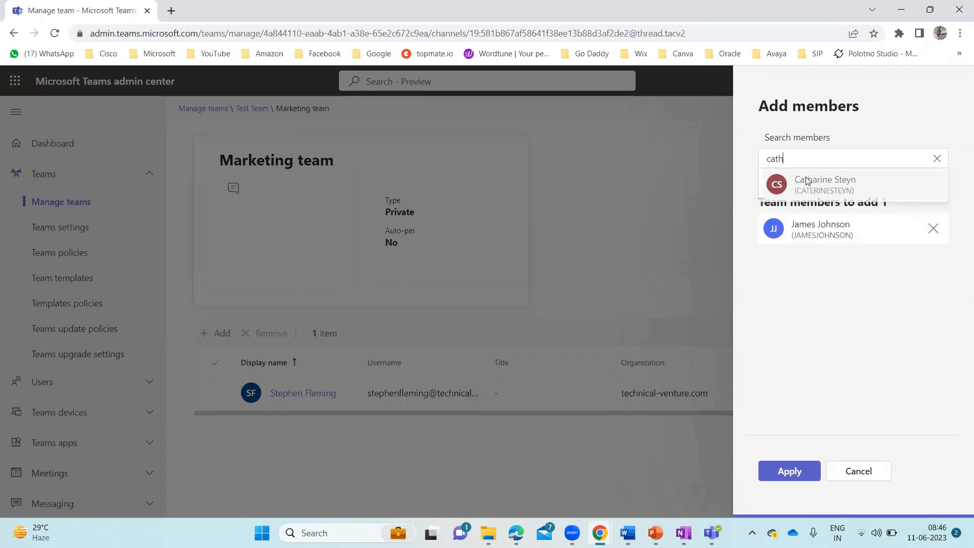
pyautogui.click(830, 184)
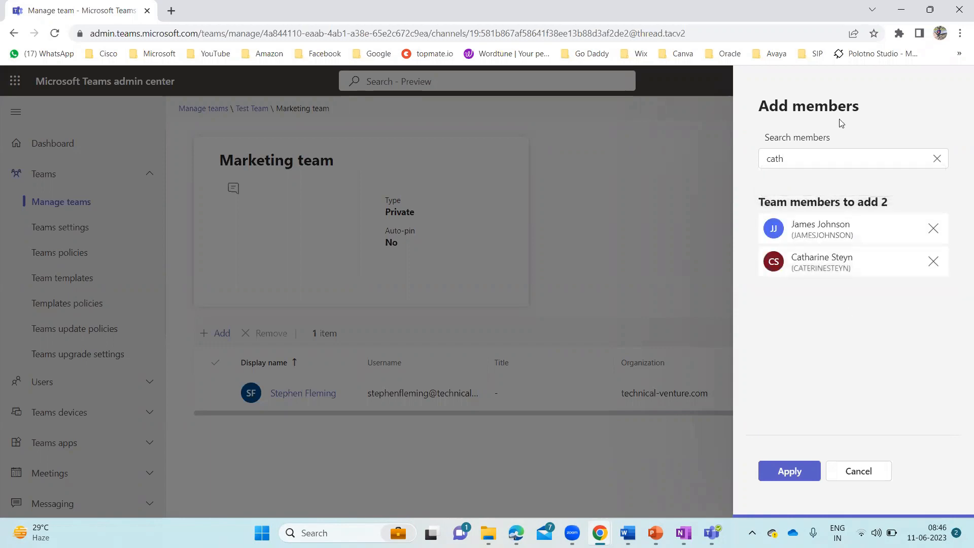
pyautogui.click(800, 473)
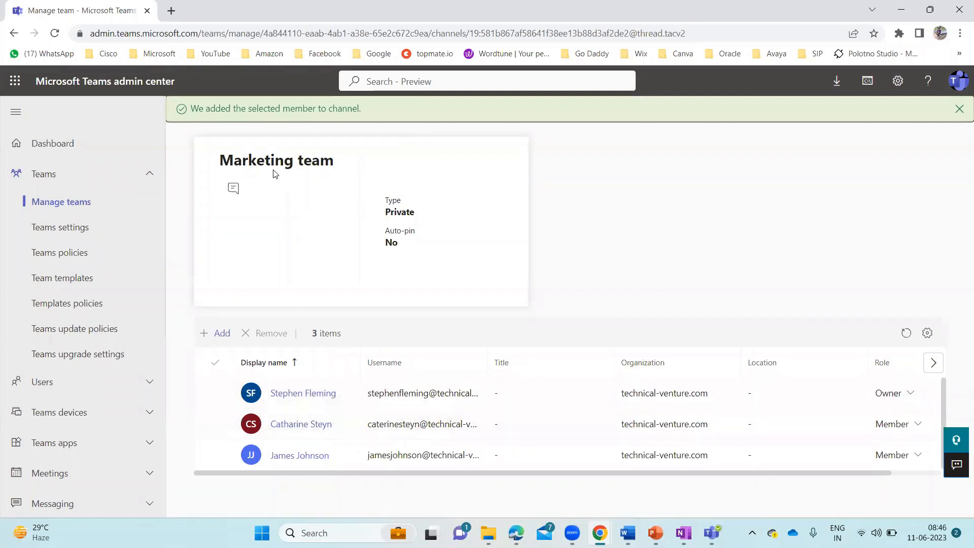
pyautogui.click(959, 109)
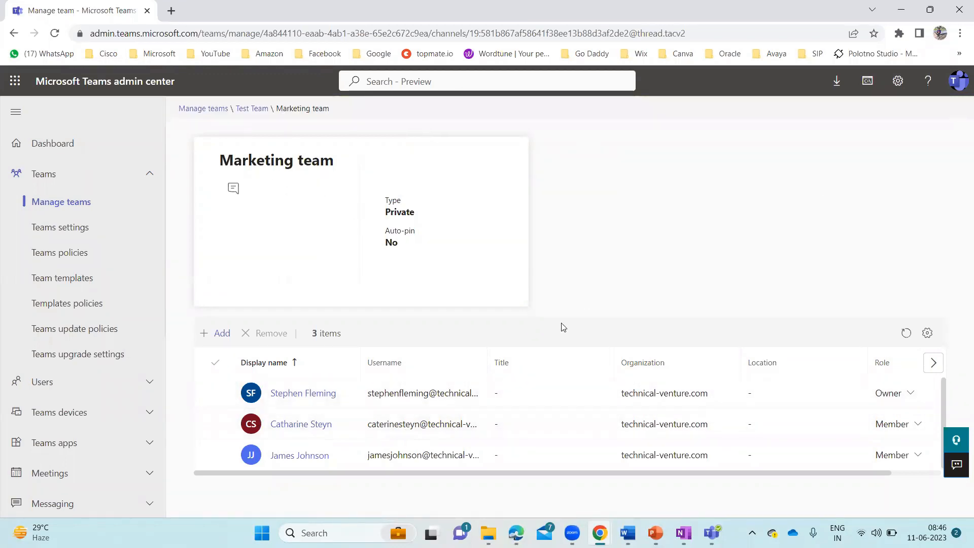
# Go back to Test Team and view the Sales Team Members channel's page
pyautogui.click(260, 110)
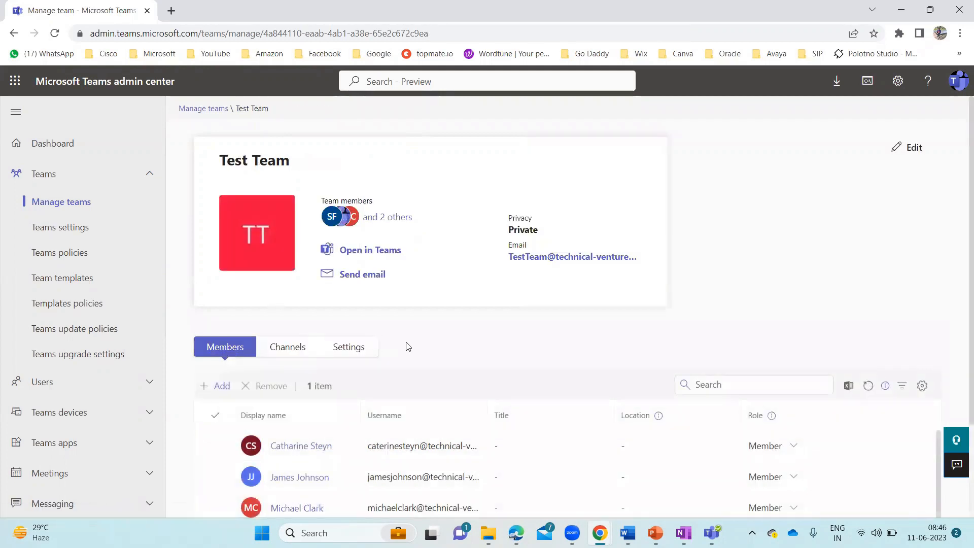
pyautogui.scroll(-2, 406, 345)
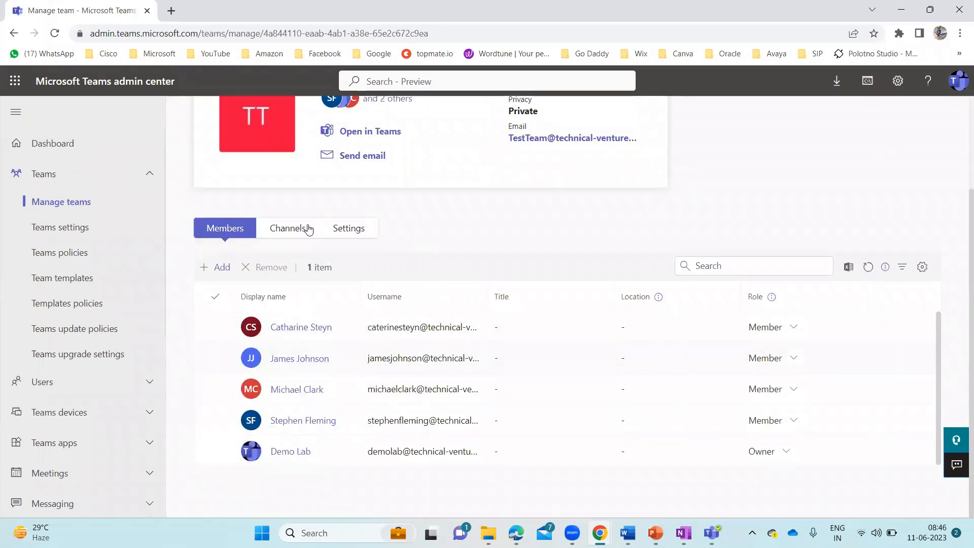
pyautogui.click(293, 230)
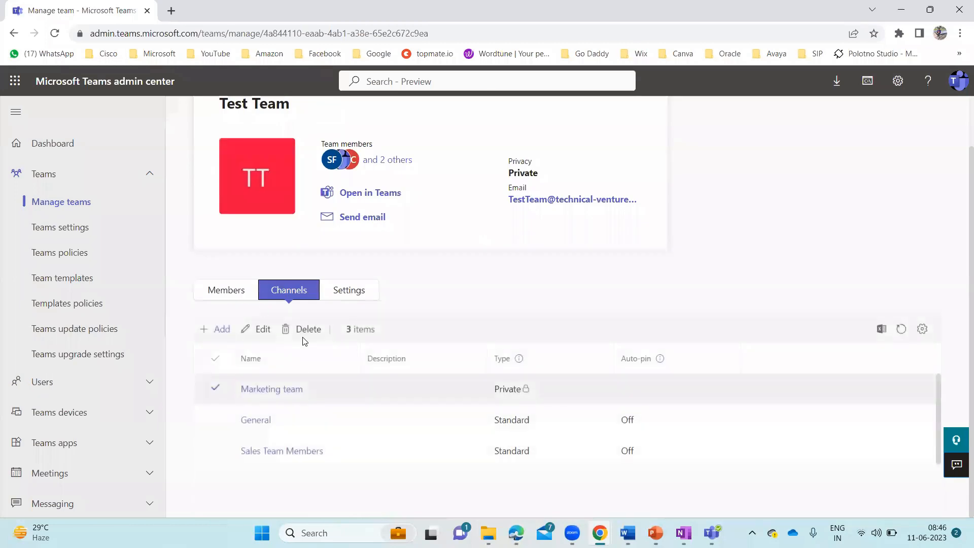
pyautogui.click(273, 453)
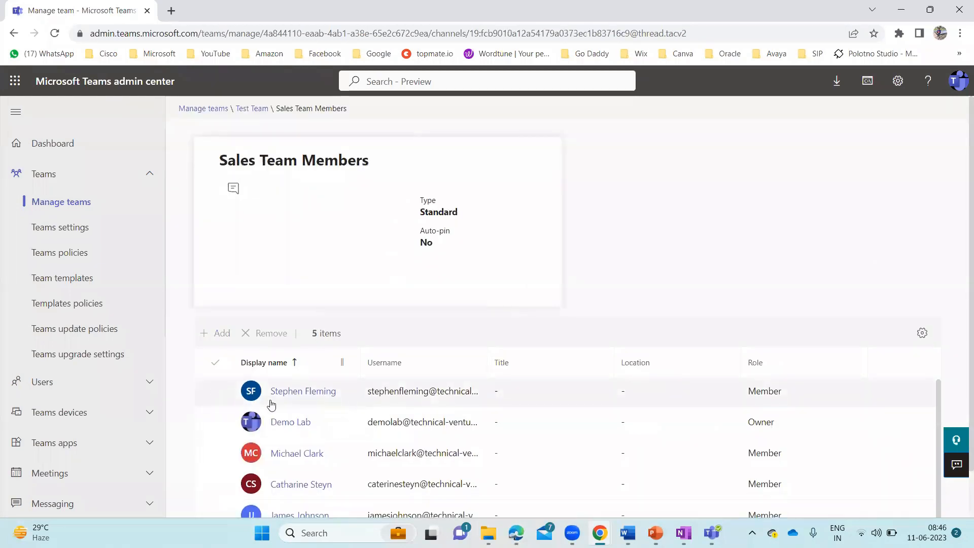
pyautogui.scroll(-1, 315, 430)
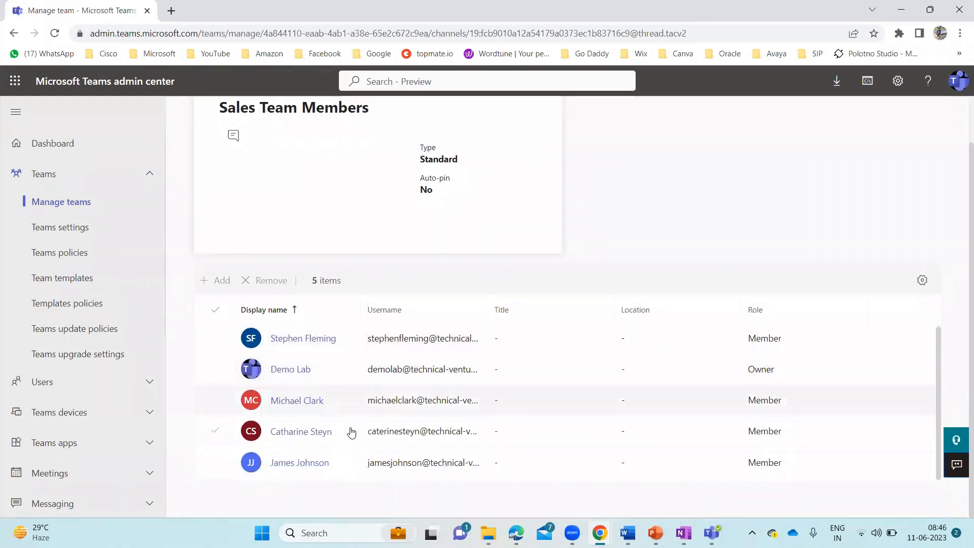
pyautogui.scroll(1, 270, 117)
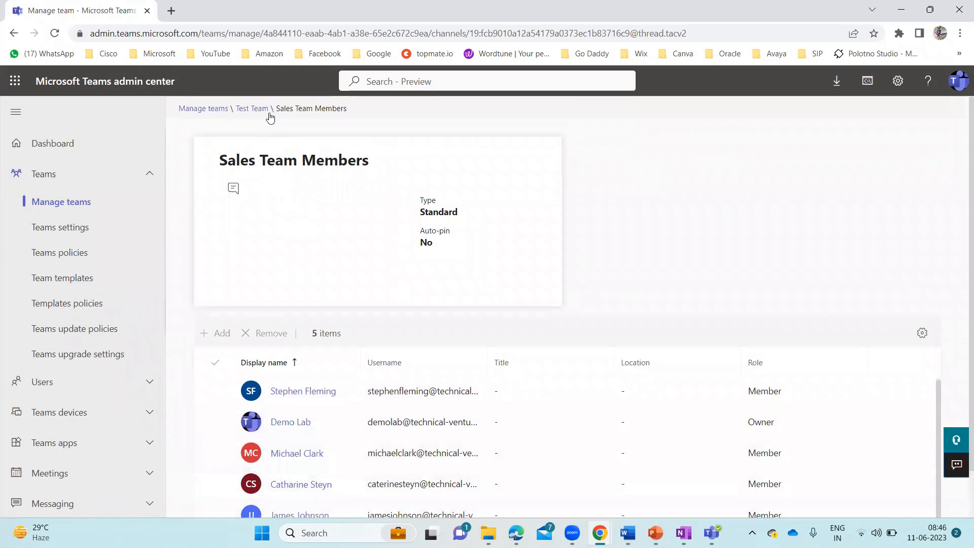
pyautogui.click(252, 108)
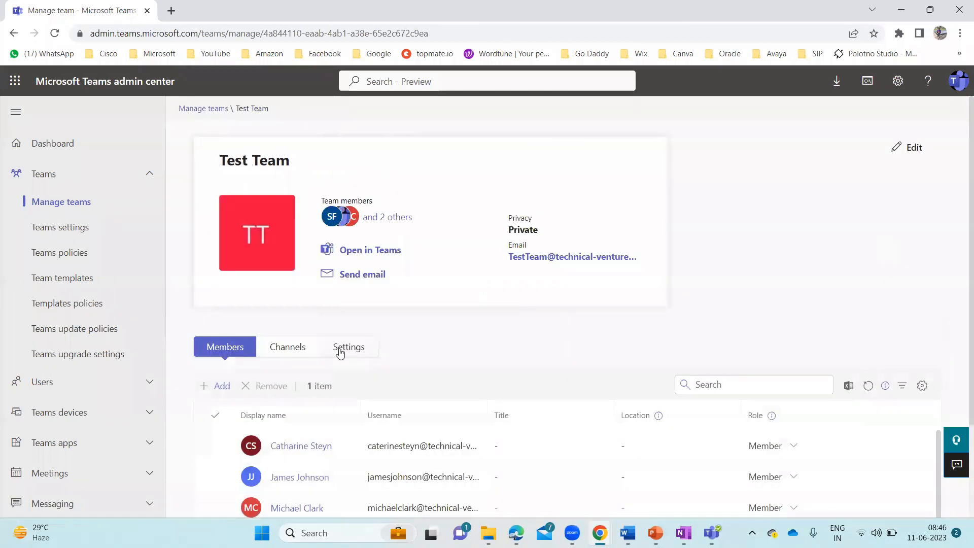
pyautogui.click(287, 354)
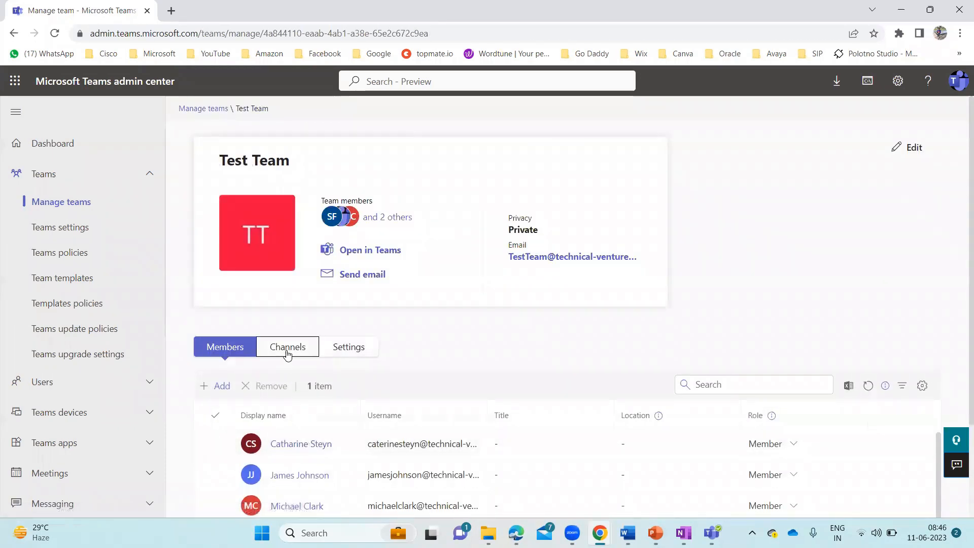
pyautogui.scroll(-1, 433, 361)
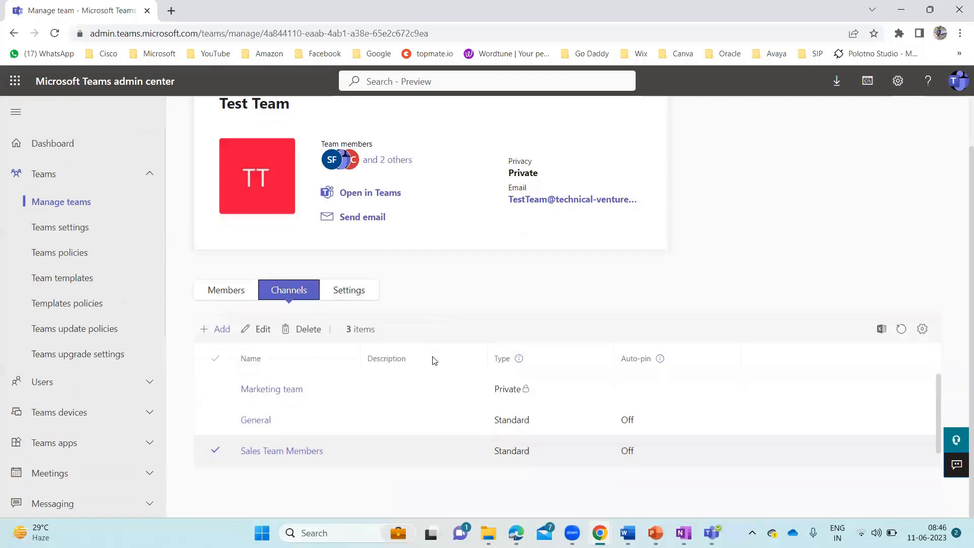
pyautogui.click(267, 390)
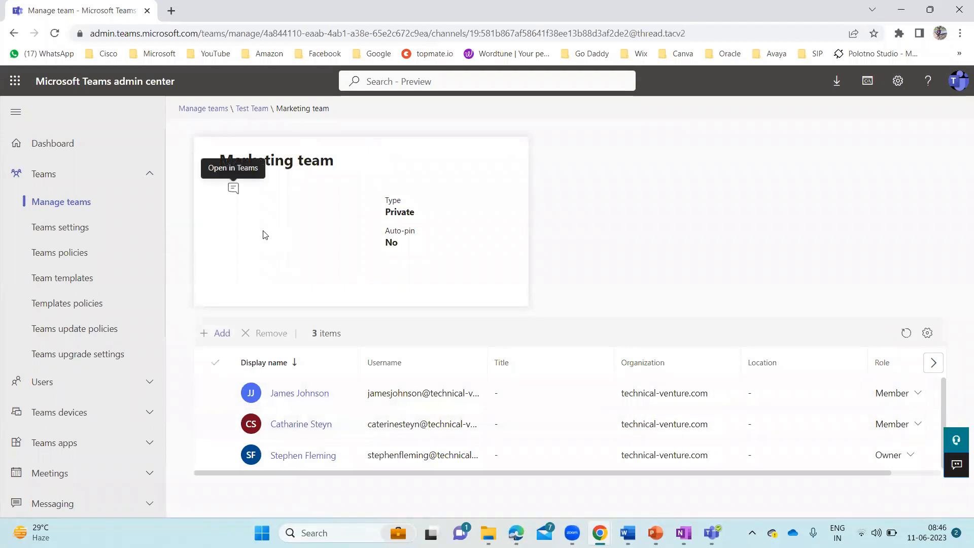
# Return to Test Team's Members tab and open the Add members panel
pyautogui.click(251, 110)
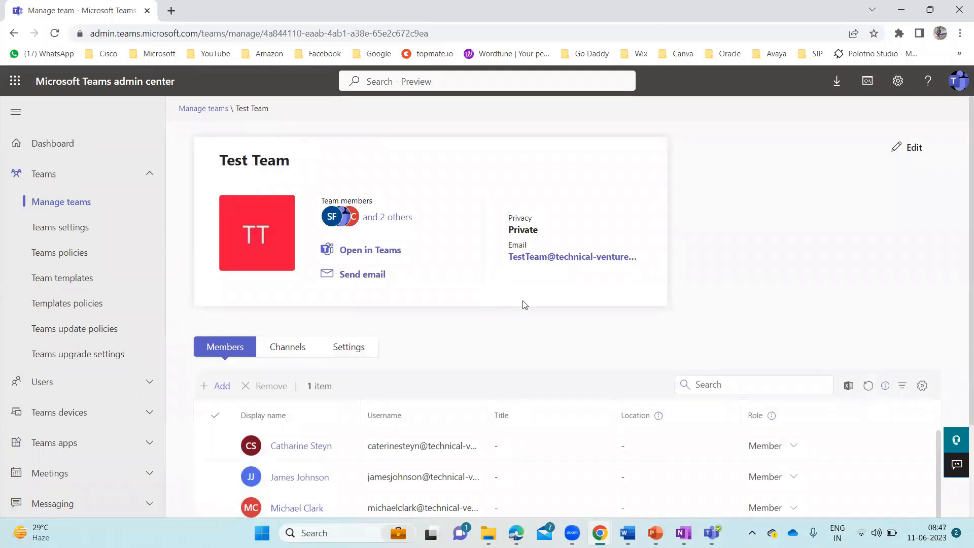
pyautogui.scroll(-2, 455, 380)
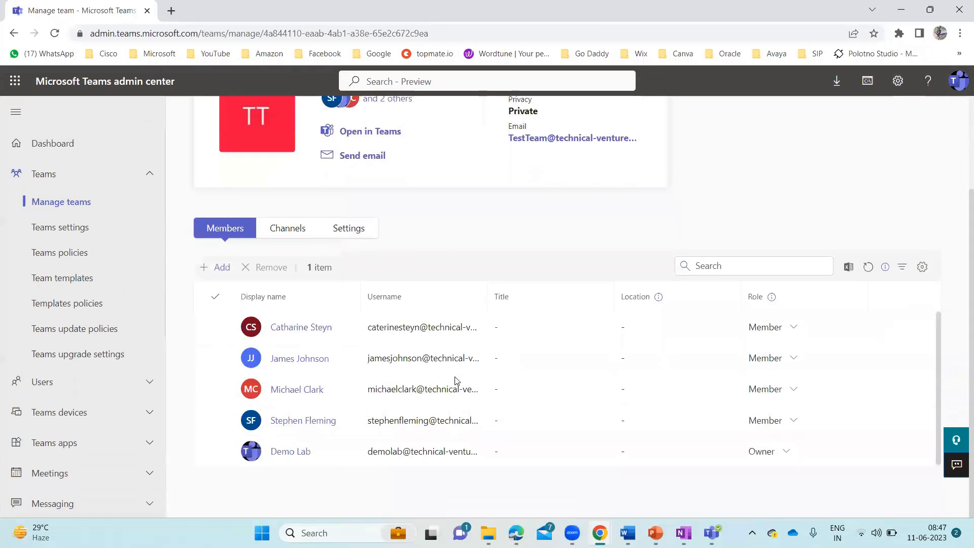
pyautogui.click(294, 235)
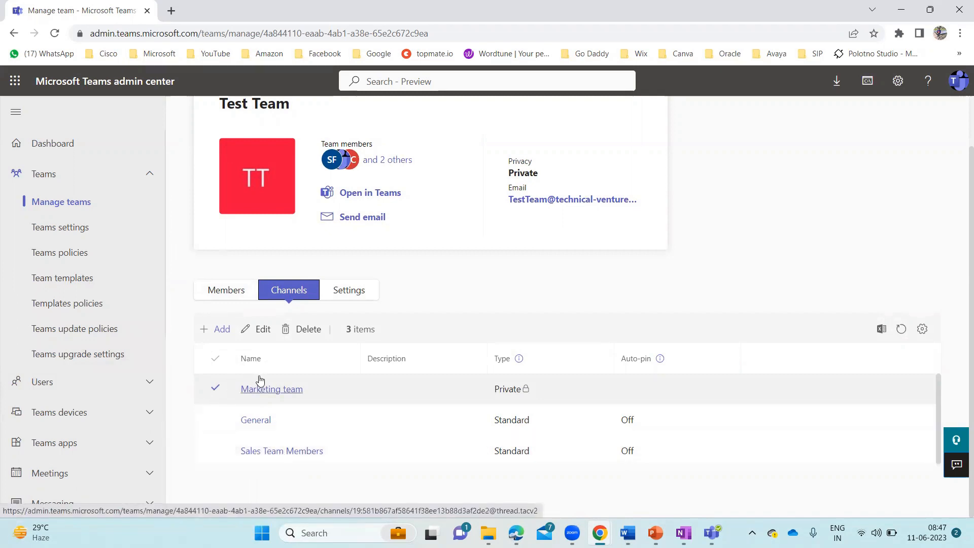
pyautogui.click(232, 294)
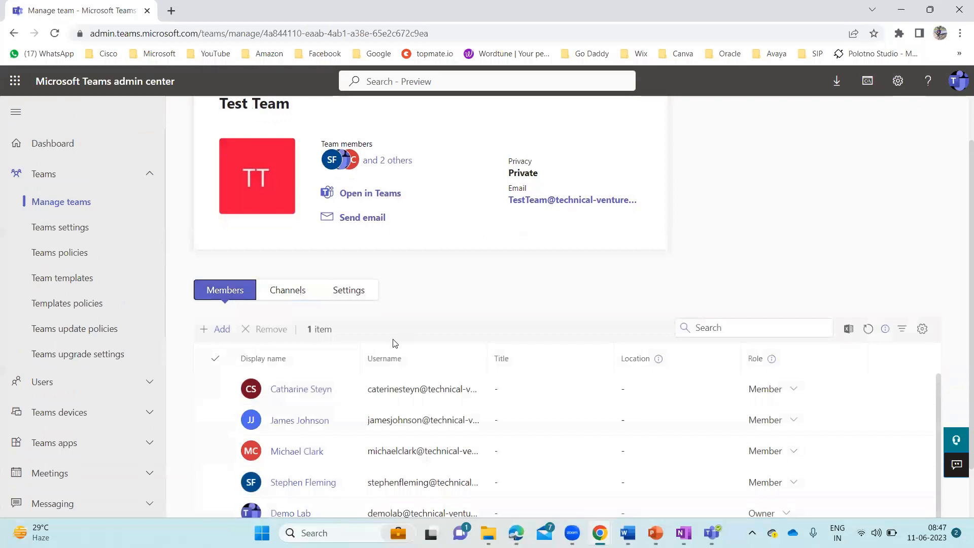
pyautogui.scroll(-1, 392, 341)
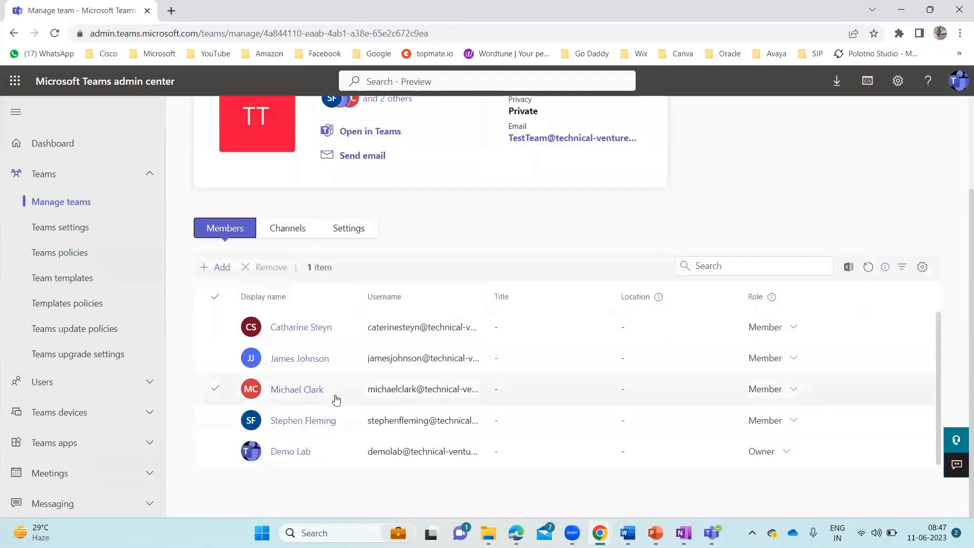
pyautogui.click(217, 268)
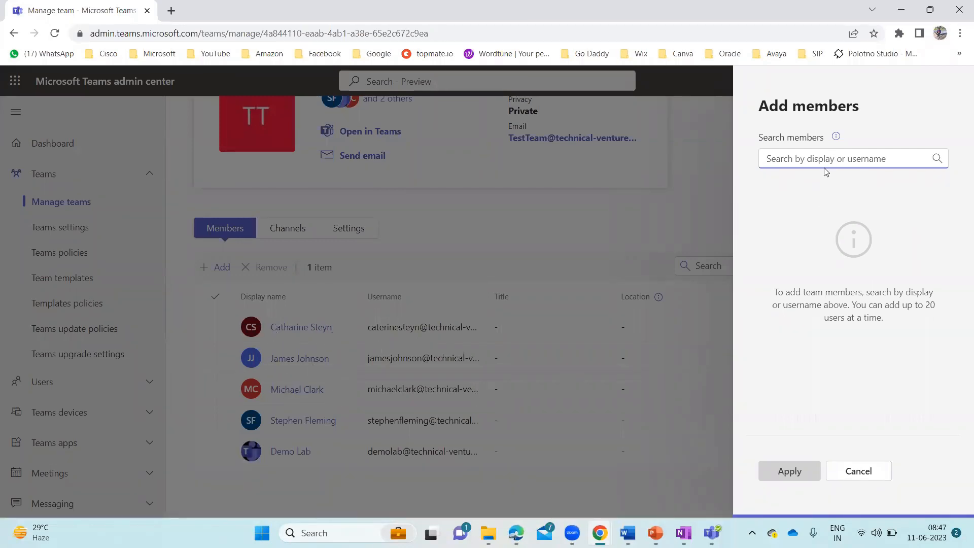
# Add the user found by searching 'C' to Test Team as a Member
pyautogui.write('C')
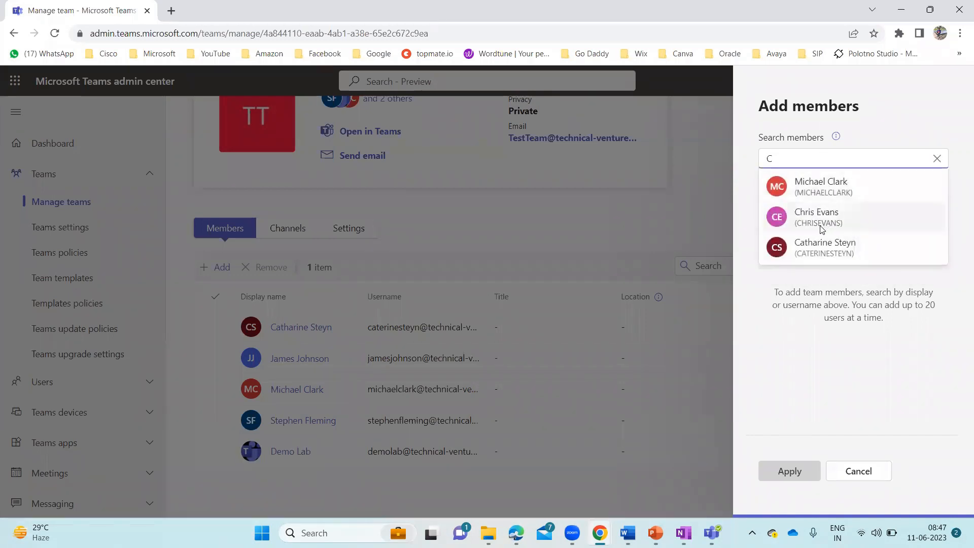
pyautogui.click(820, 224)
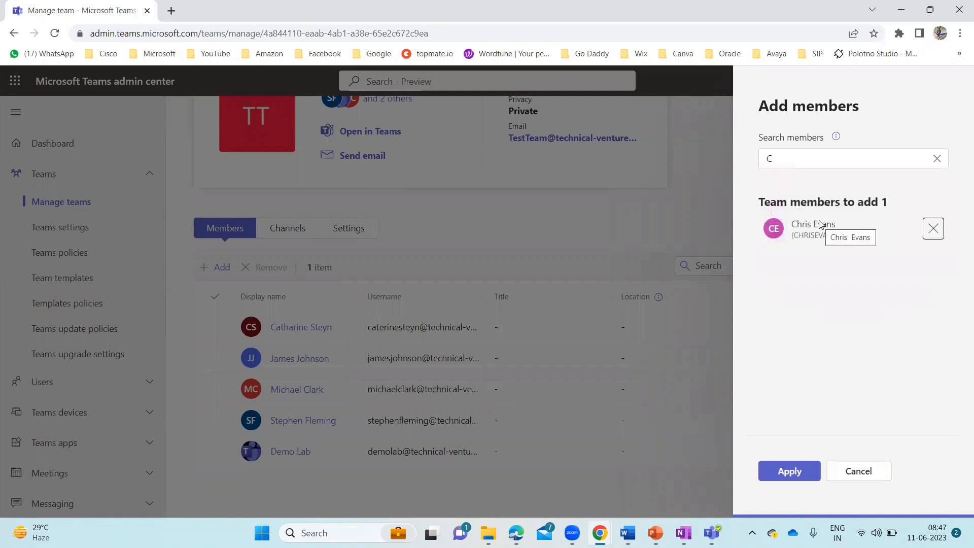
pyautogui.click(790, 473)
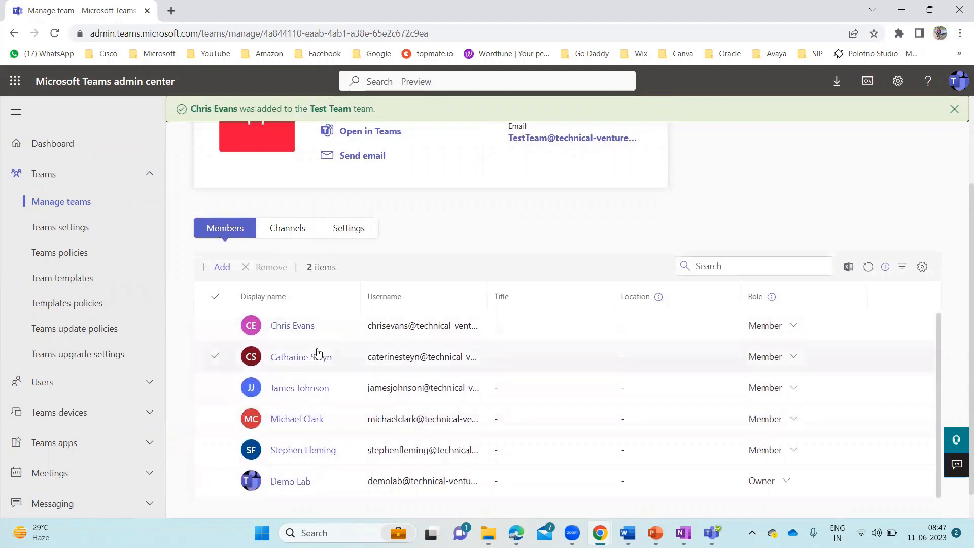
pyautogui.click(288, 228)
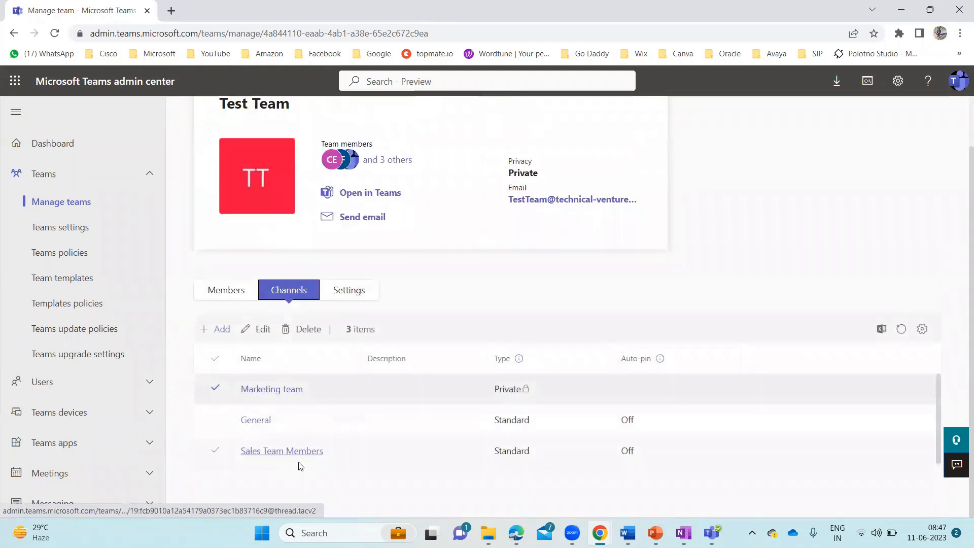
pyautogui.click(256, 389)
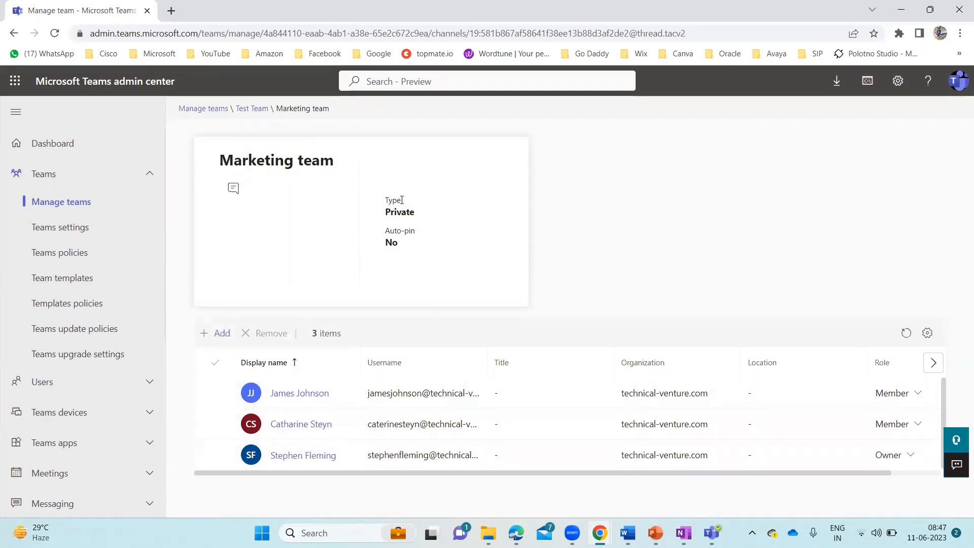
pyautogui.click(248, 109)
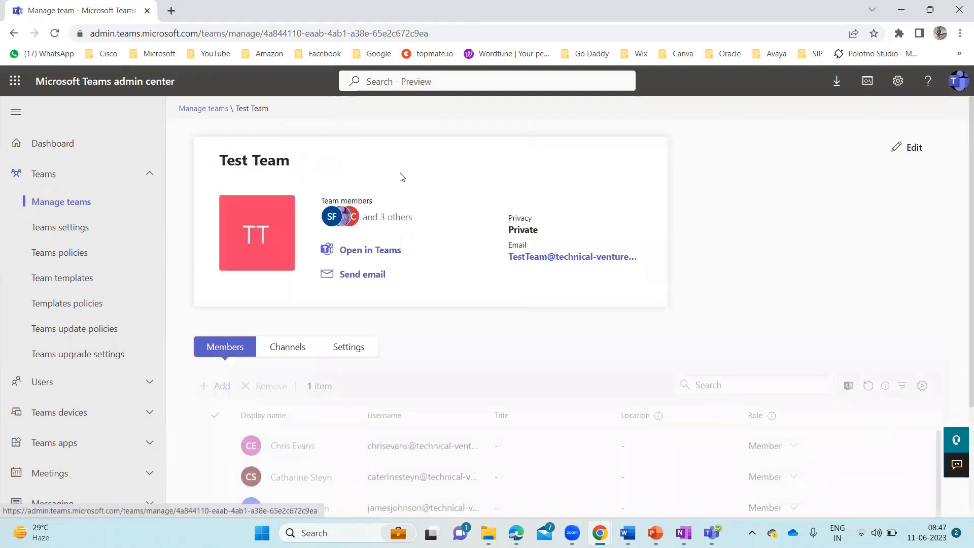
pyautogui.scroll(-3, 371, 316)
pyautogui.click(286, 197)
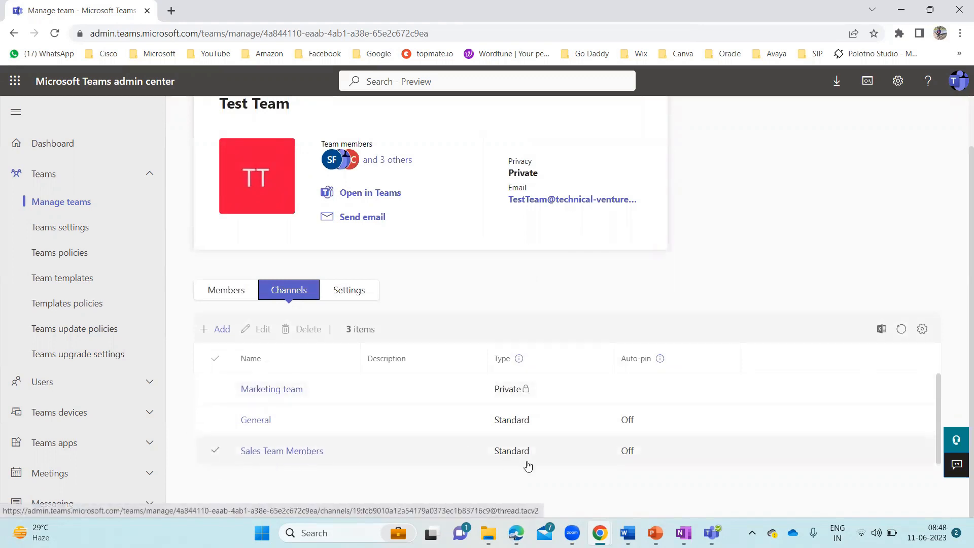
pyautogui.click(271, 453)
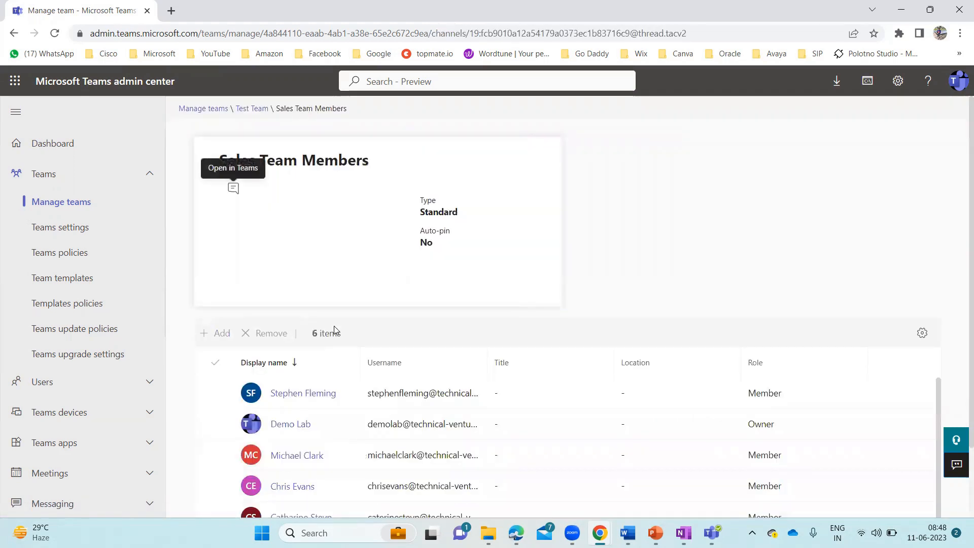
pyautogui.scroll(-2, 333, 329)
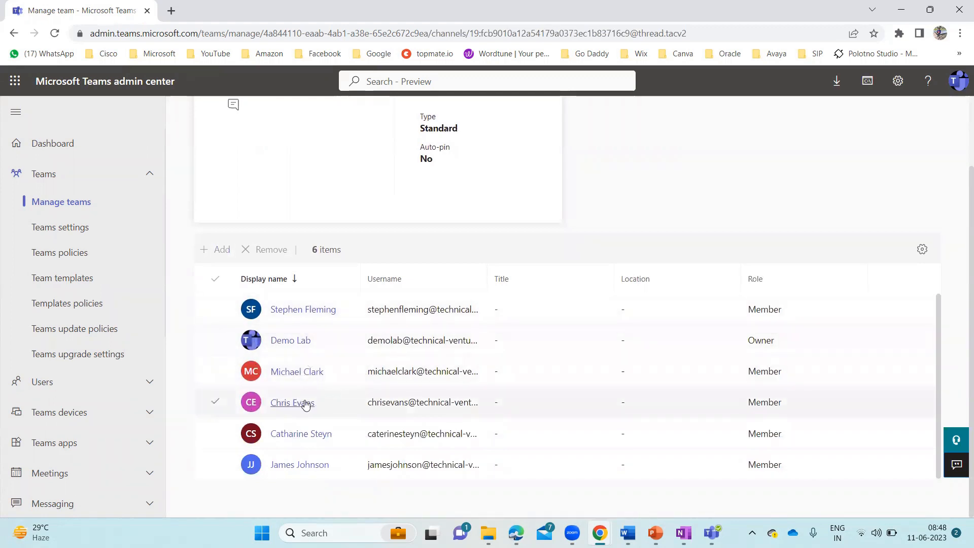
pyautogui.scroll(2, 241, 167)
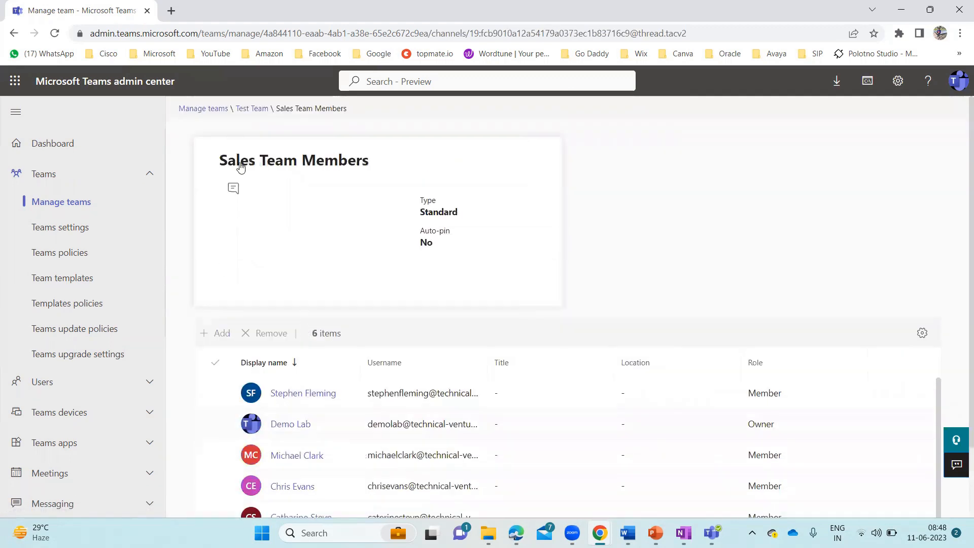
pyautogui.click(254, 109)
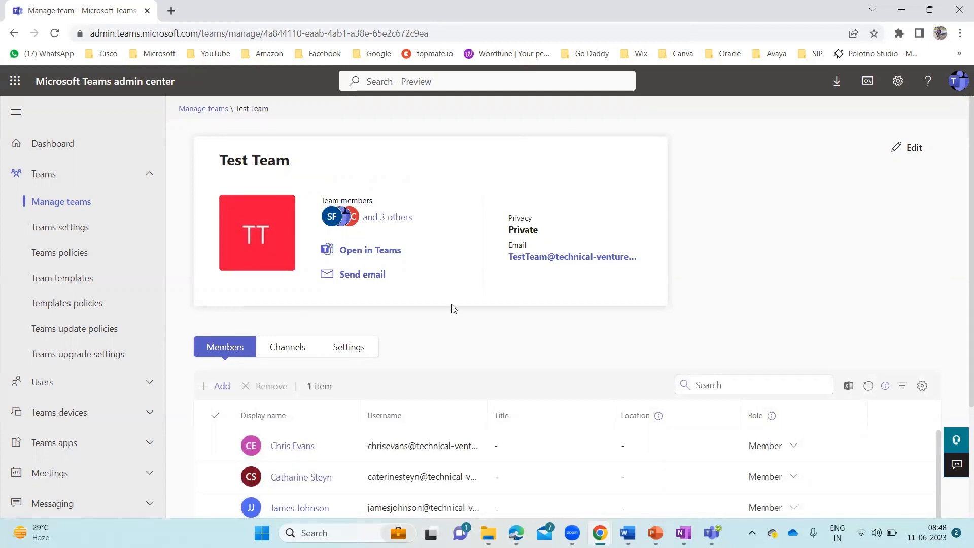
pyautogui.scroll(-2, 453, 309)
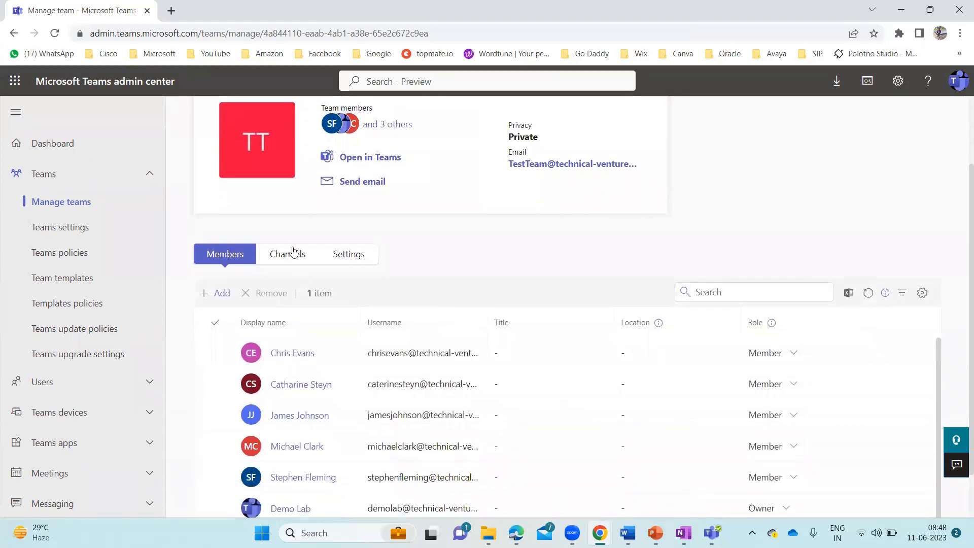
pyautogui.click(294, 251)
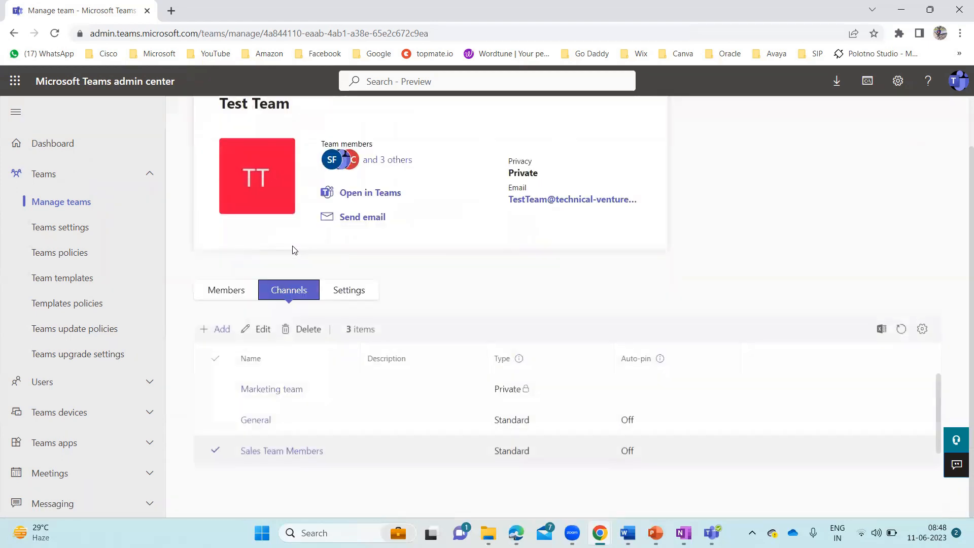
# Create the Shared-type channel 'Shared Channel' with a searched team member as its owner
pyautogui.click(218, 331)
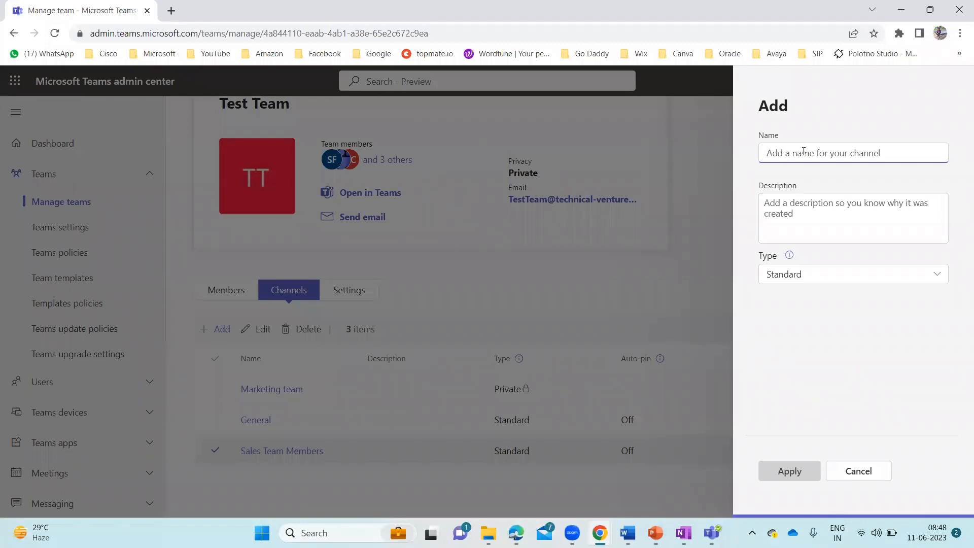
pyautogui.write('Shared Channel')
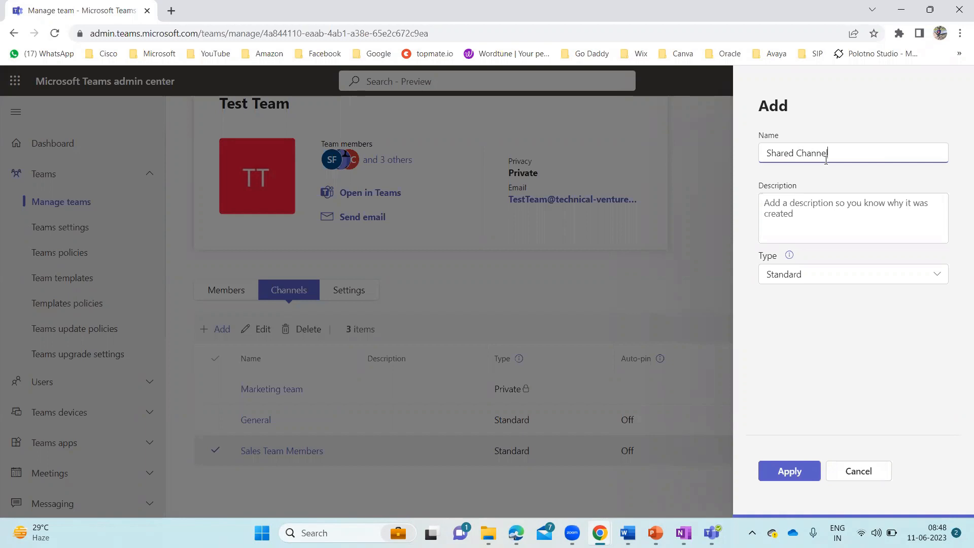
pyautogui.click(825, 278)
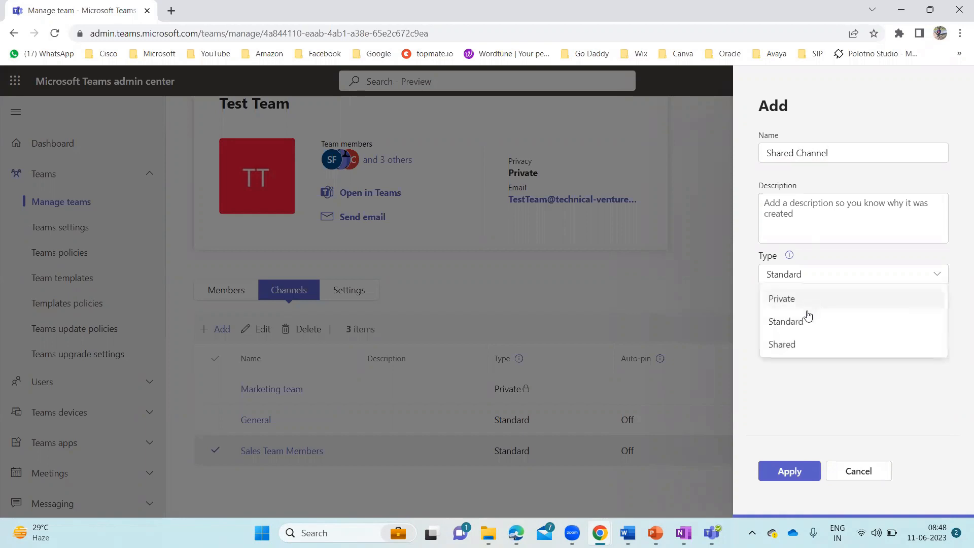
pyautogui.click(788, 345)
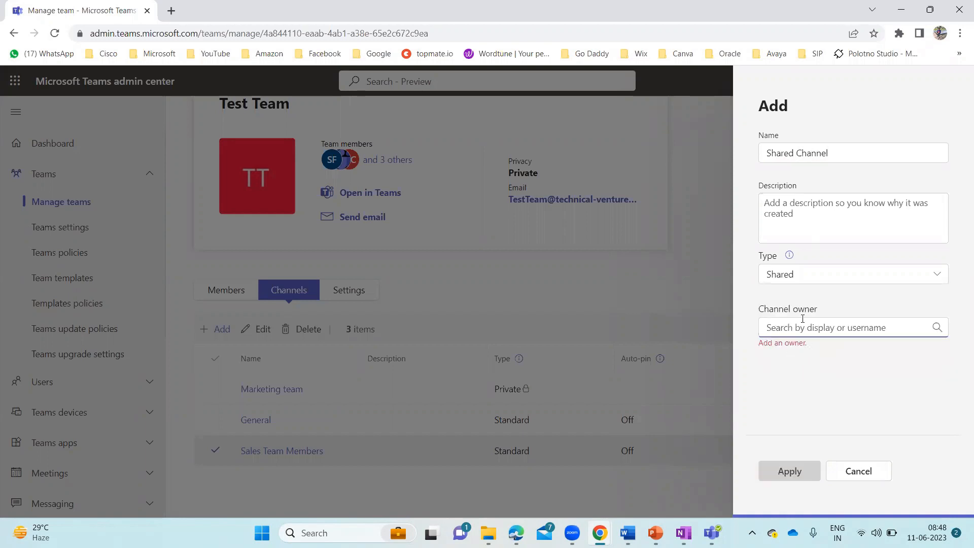
pyautogui.click(824, 327)
pyautogui.write('Chris')
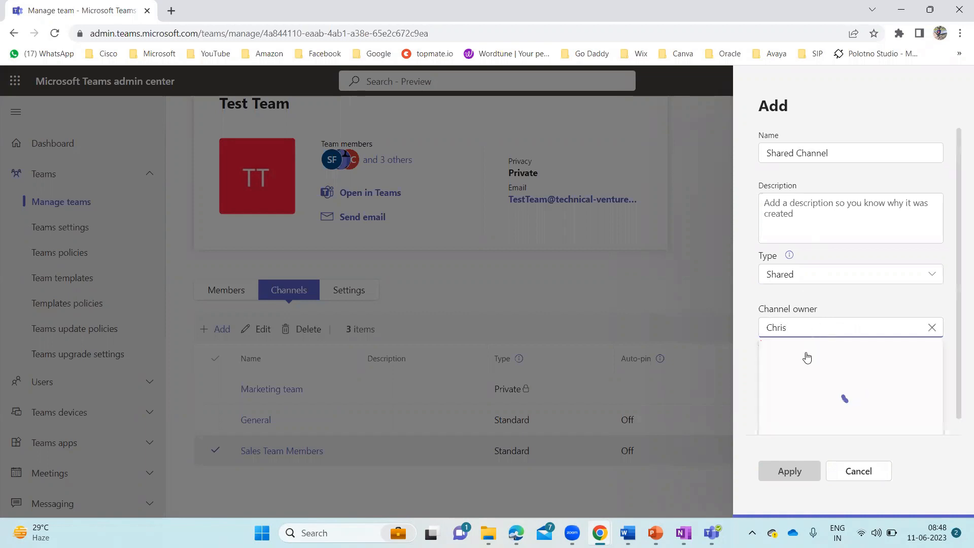
pyautogui.click(811, 355)
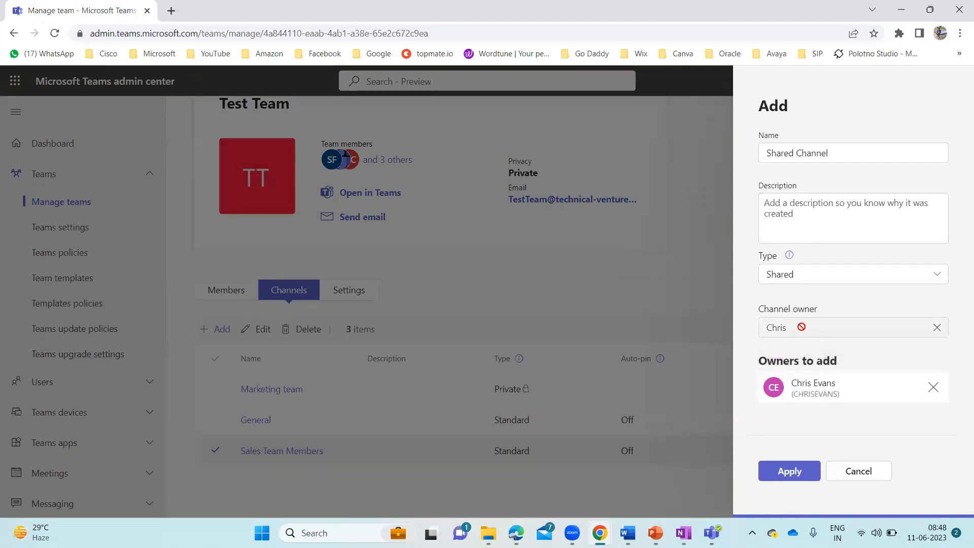
pyautogui.click(792, 471)
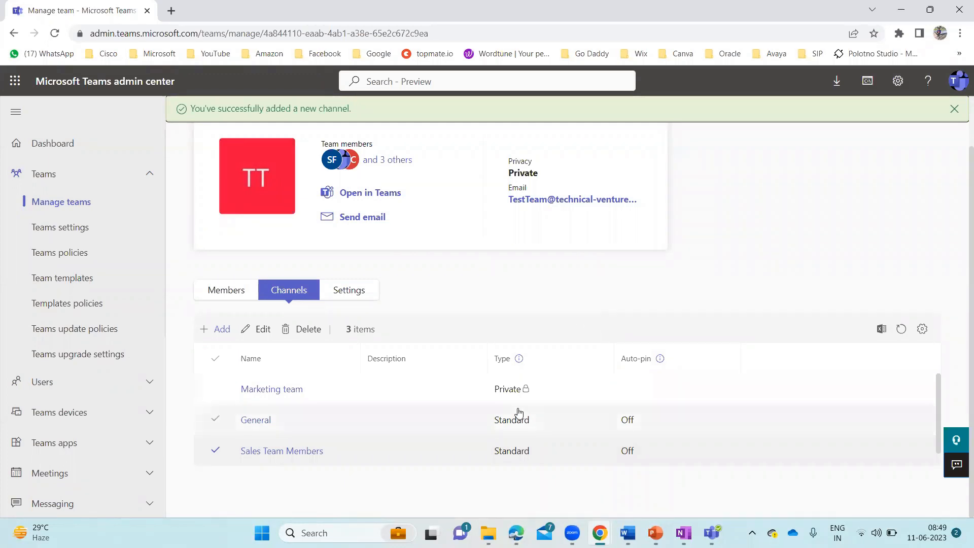
pyautogui.scroll(-1, 519, 412)
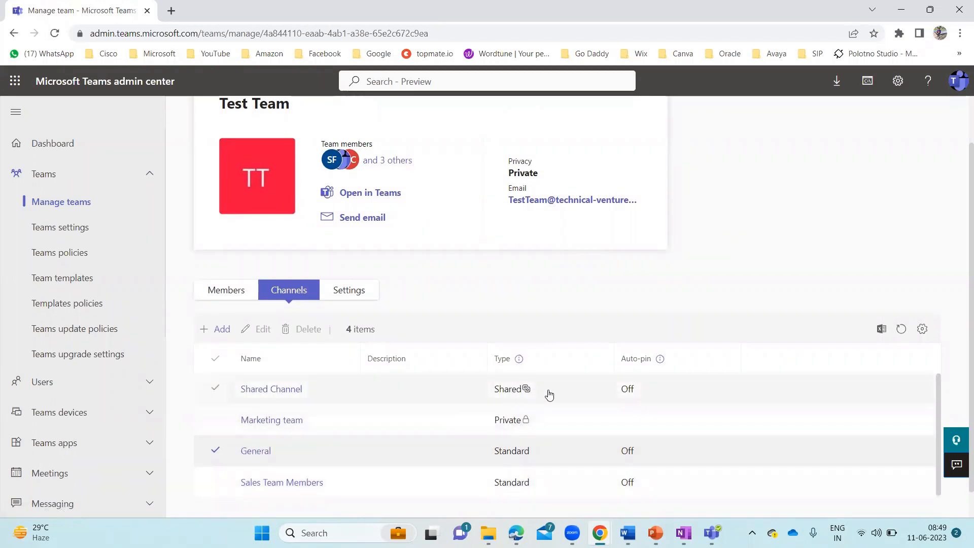
# Open Shared Channel and add the two users found by searching 'ste' and 'cat' as members
pyautogui.click(263, 390)
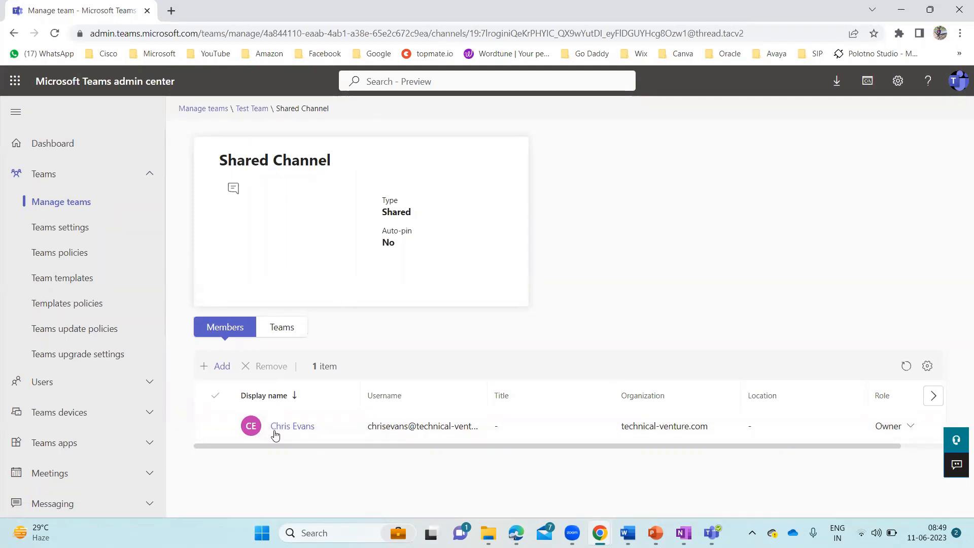
pyautogui.click(223, 366)
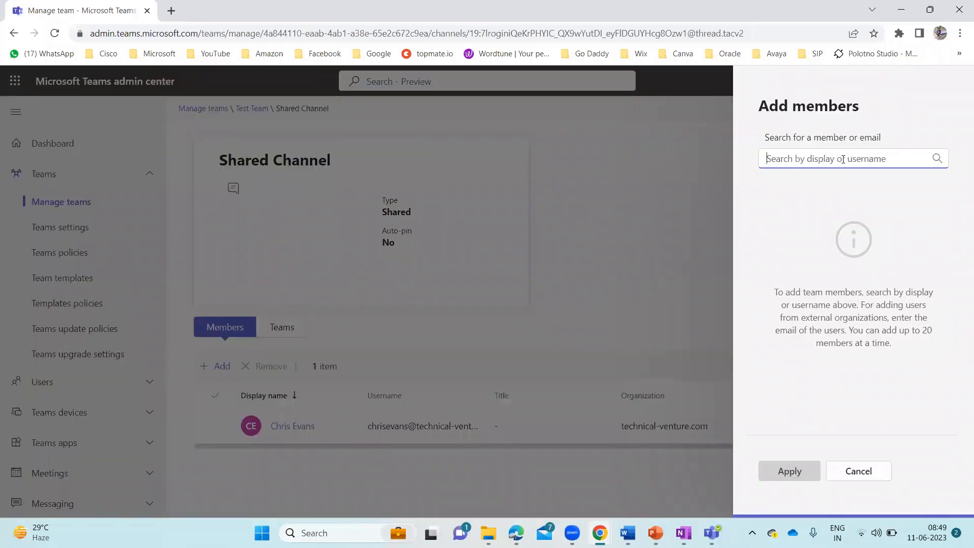
pyautogui.write('ste')
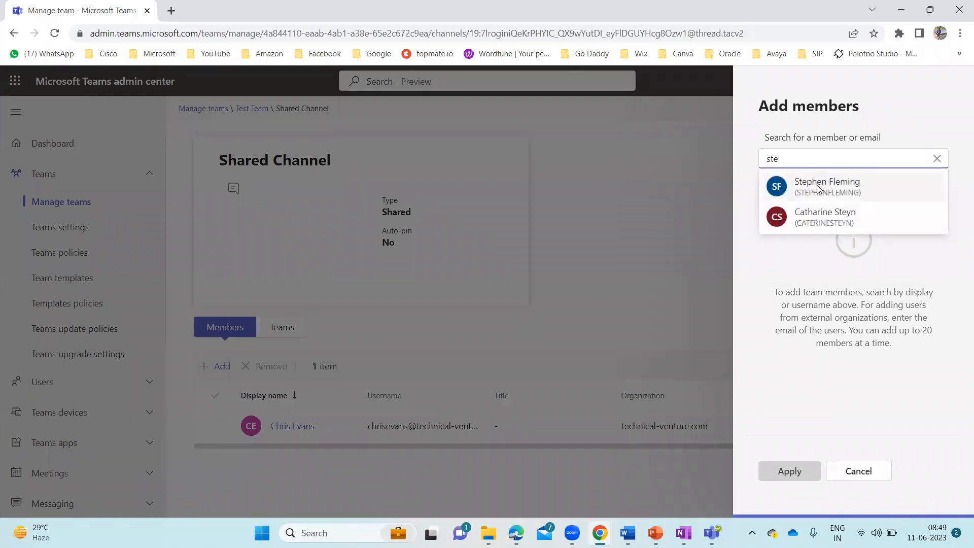
pyautogui.click(818, 189)
pyautogui.doubleClick(810, 160)
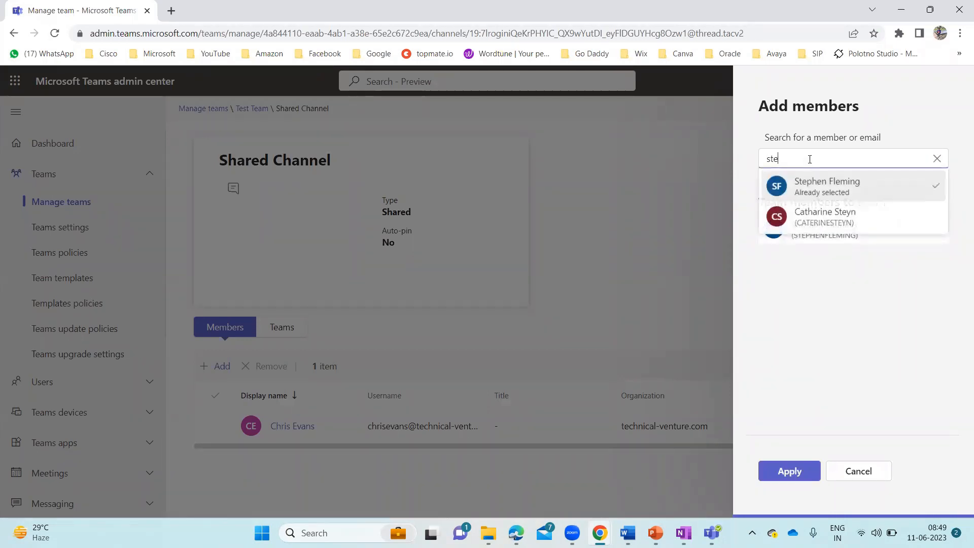
pyautogui.write('catha')
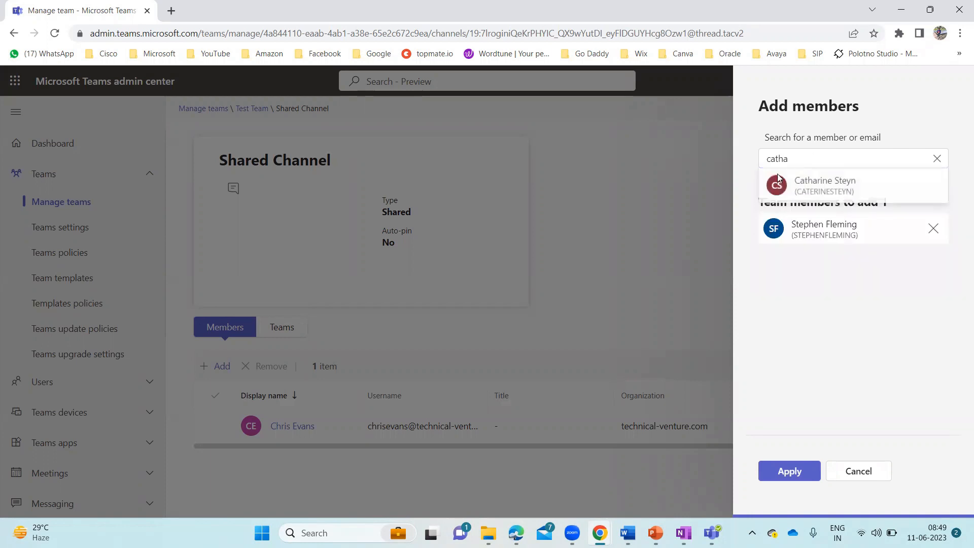
pyautogui.click(831, 193)
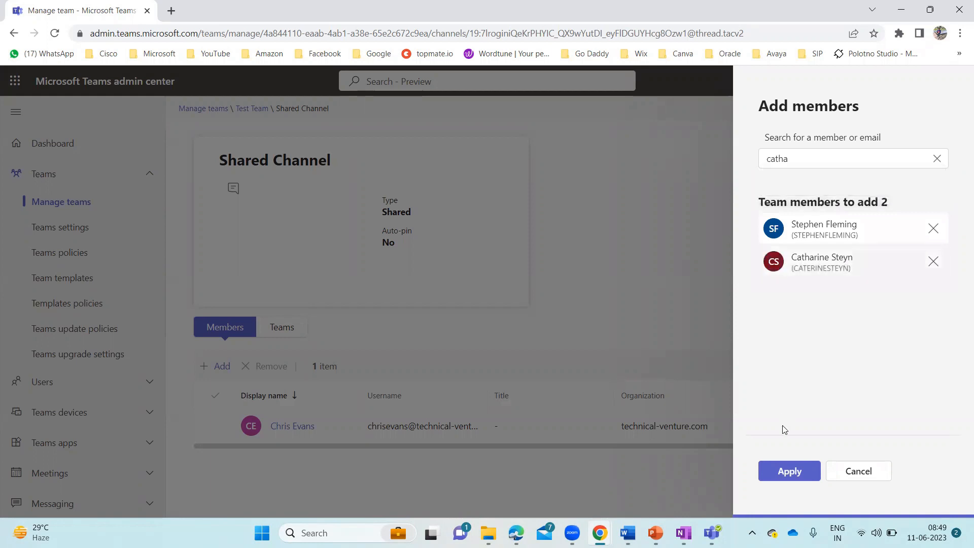
pyautogui.click(793, 474)
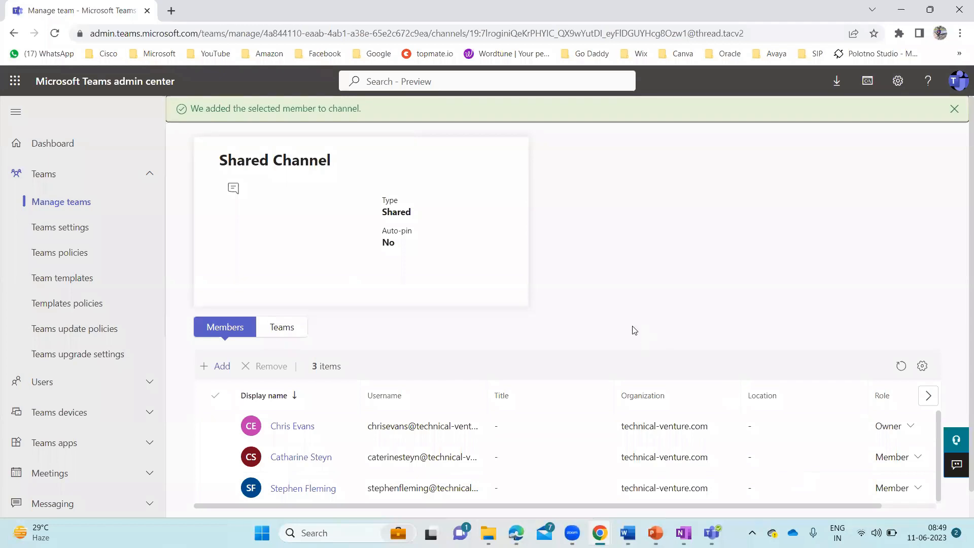
pyautogui.scroll(-1, 634, 331)
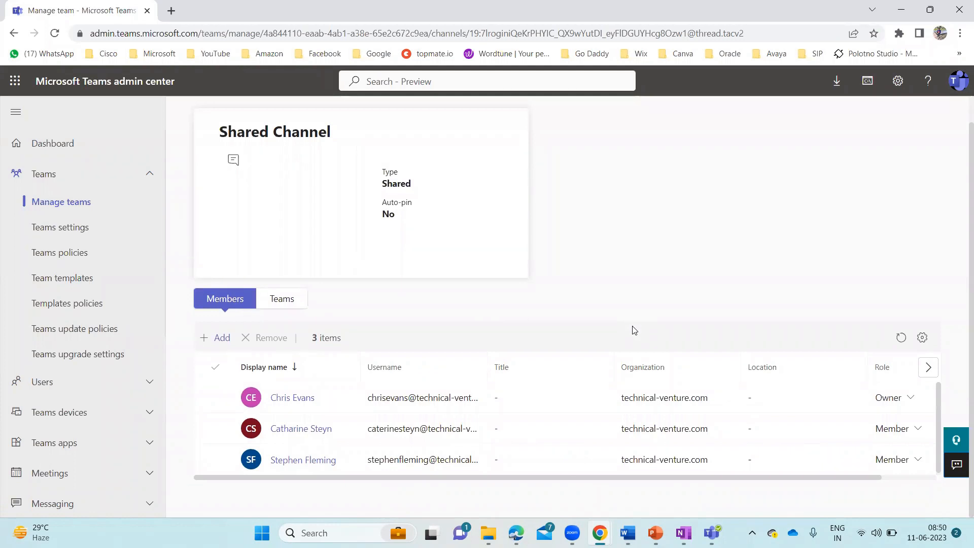
pyautogui.click(218, 339)
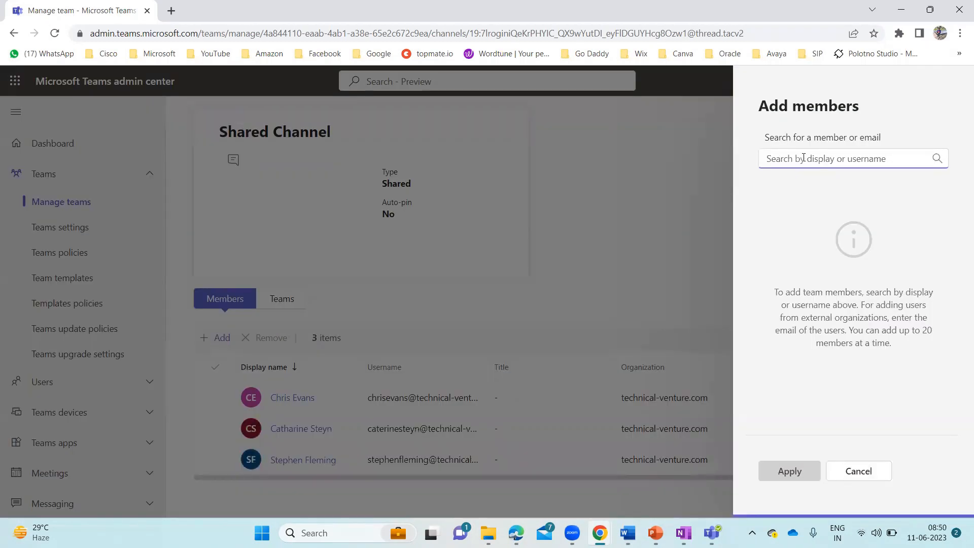
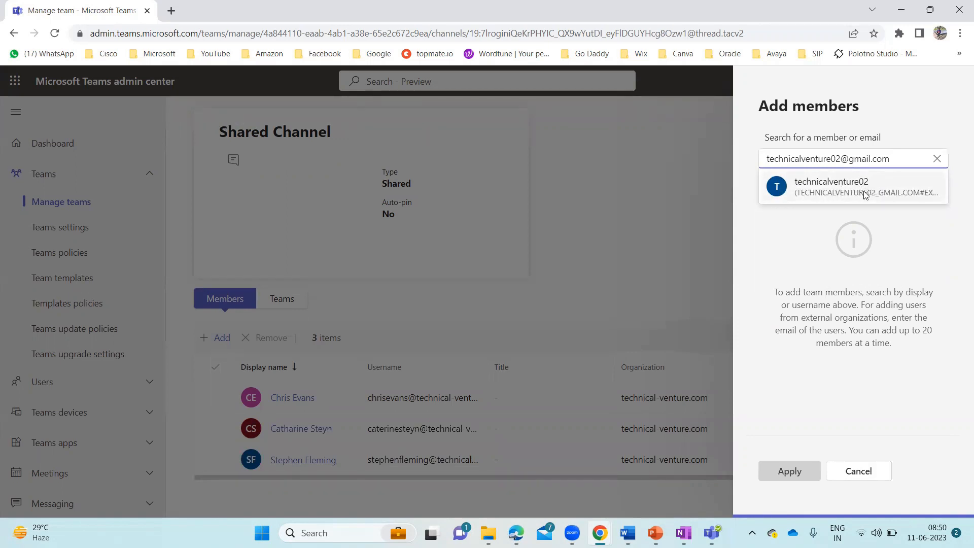
pyautogui.click(937, 160)
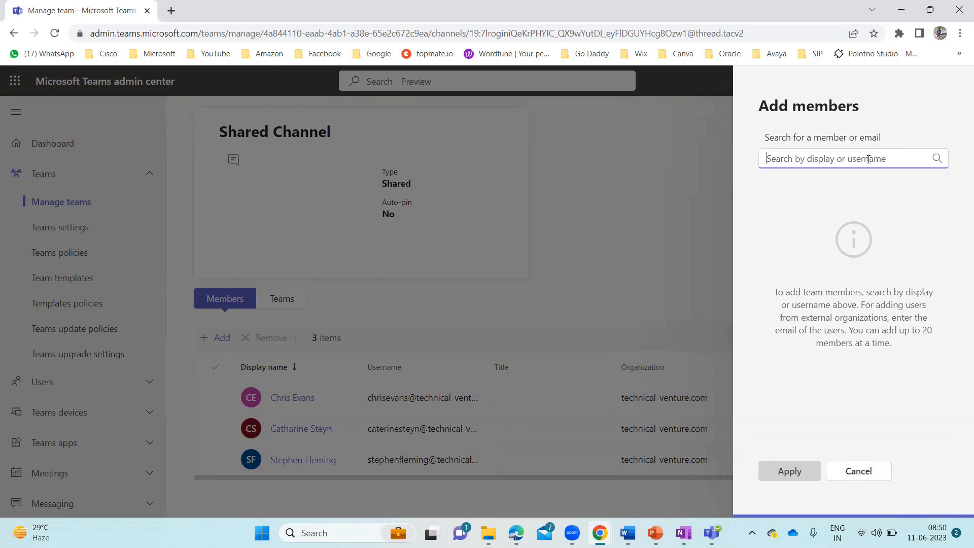
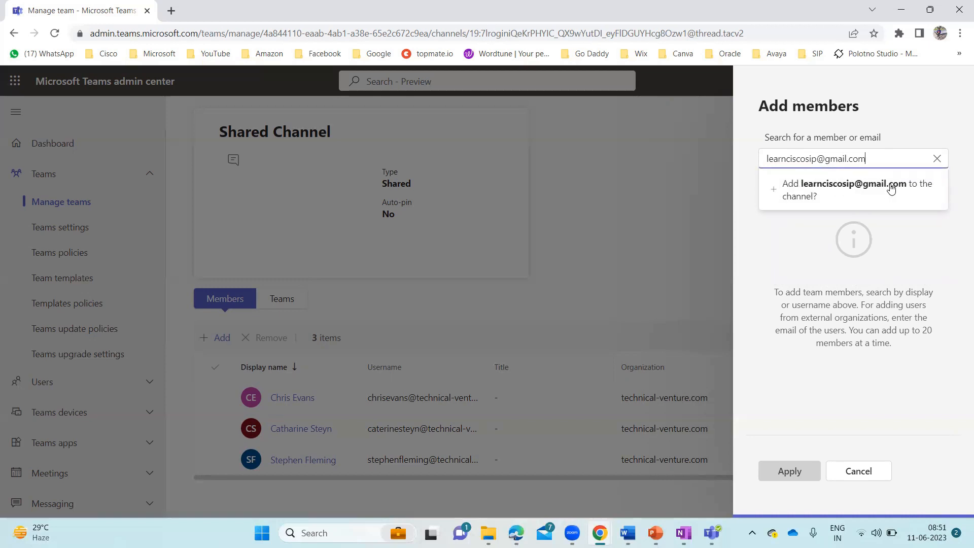
pyautogui.click(859, 190)
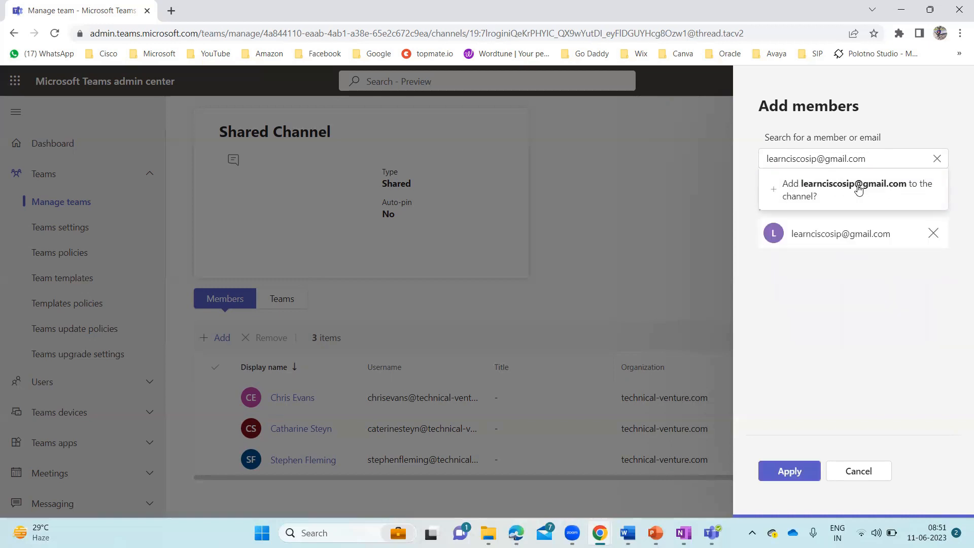
pyautogui.click(794, 469)
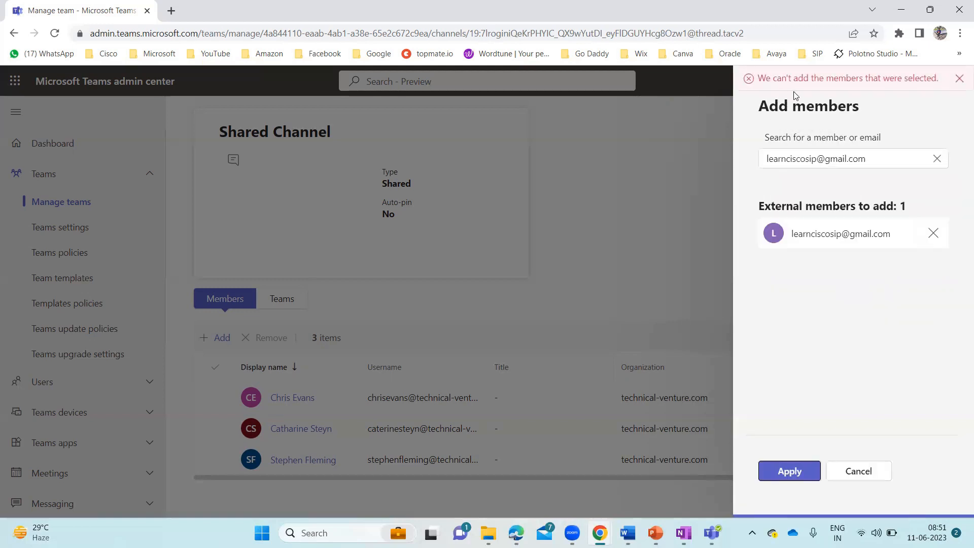
pyautogui.click(933, 234)
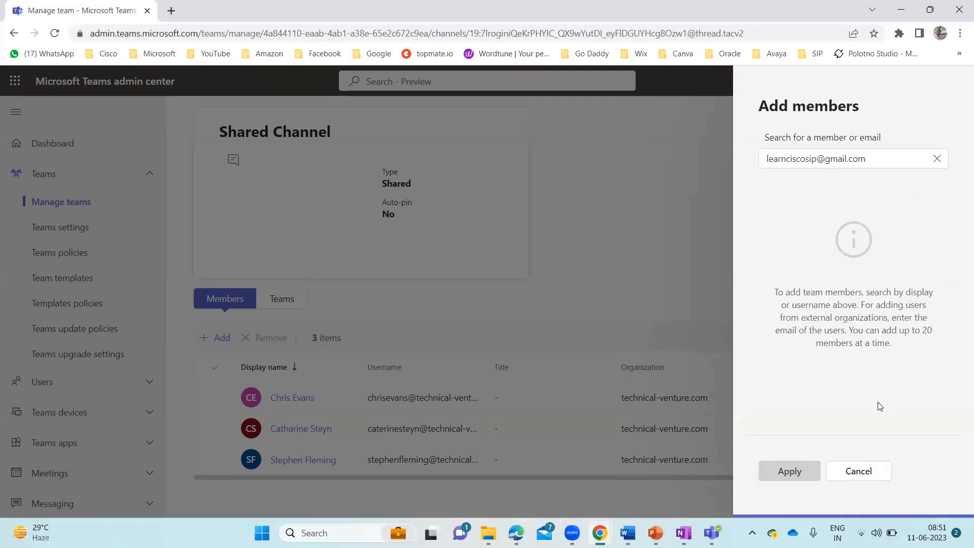
pyautogui.click(859, 470)
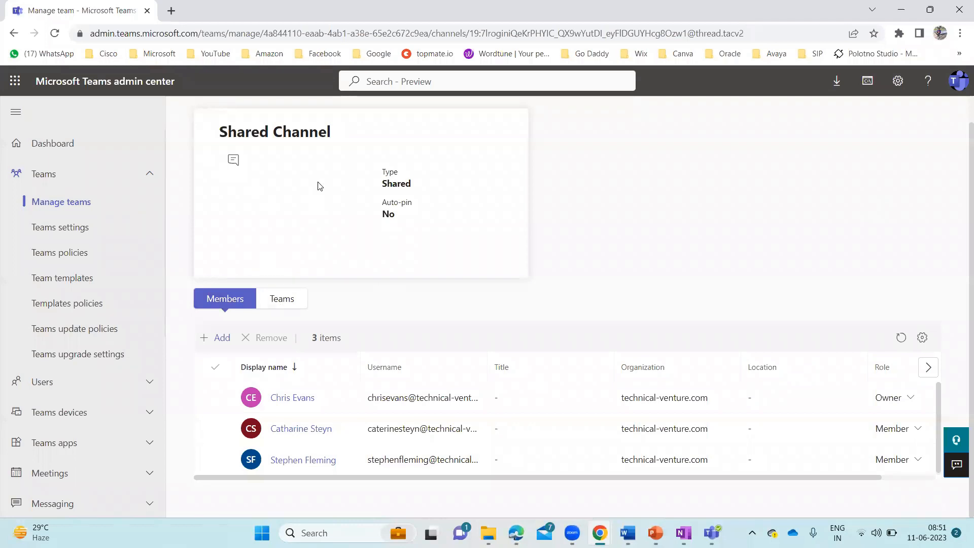
pyautogui.scroll(1, 318, 184)
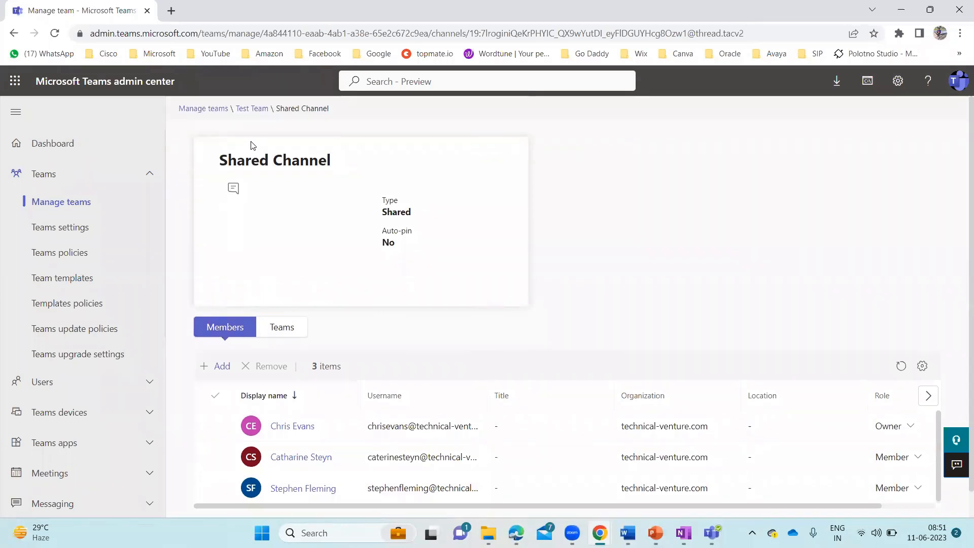
# Search Test Team's add-members panel for the guest's Gmail address, then clear it and cancel
pyautogui.click(252, 109)
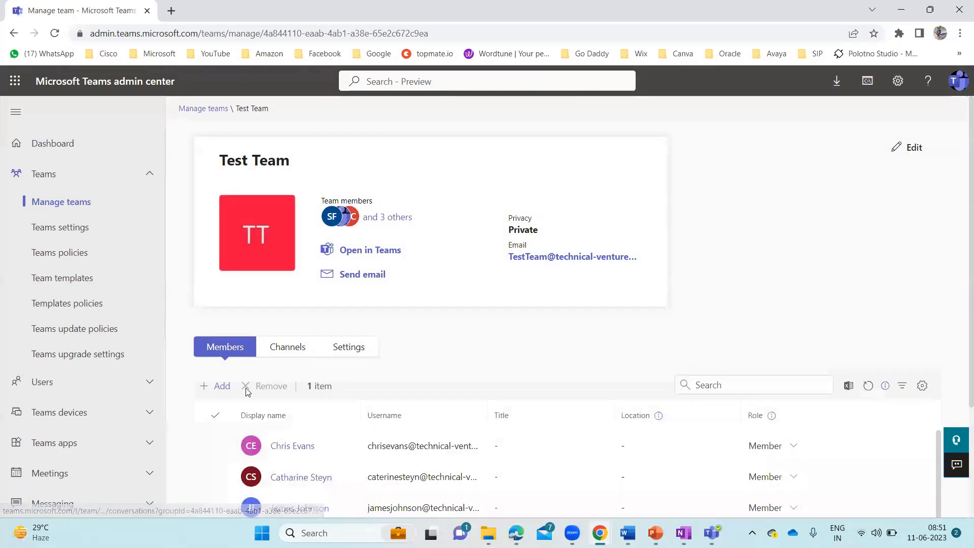
pyautogui.click(216, 386)
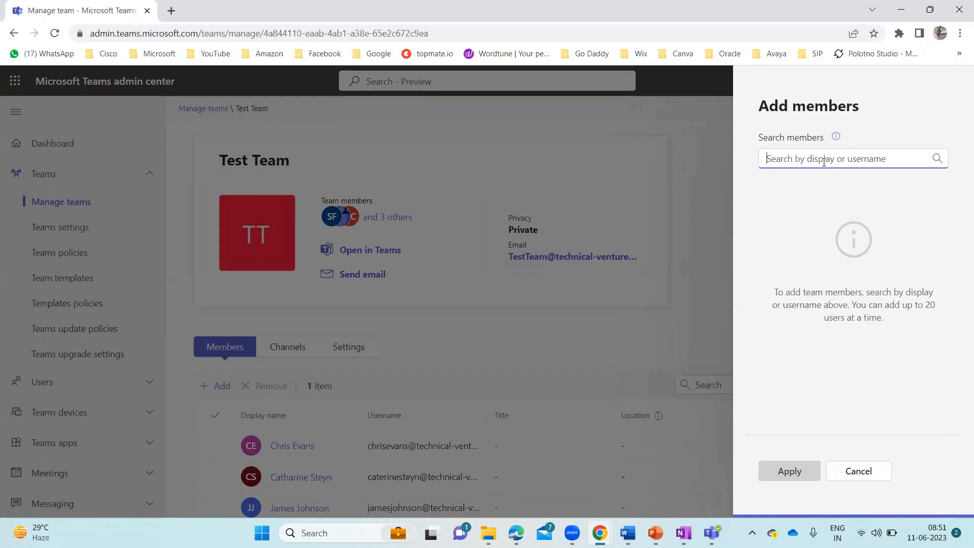
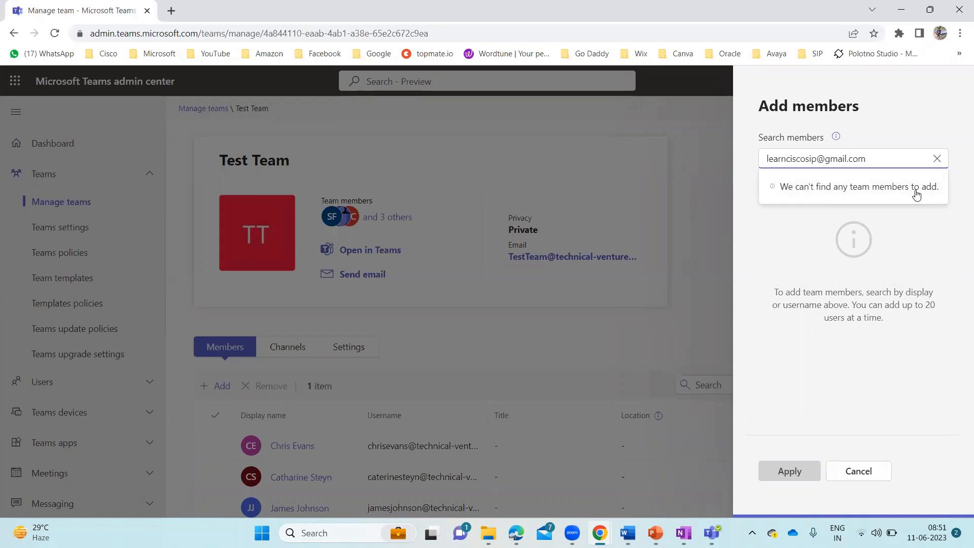
pyautogui.click(938, 160)
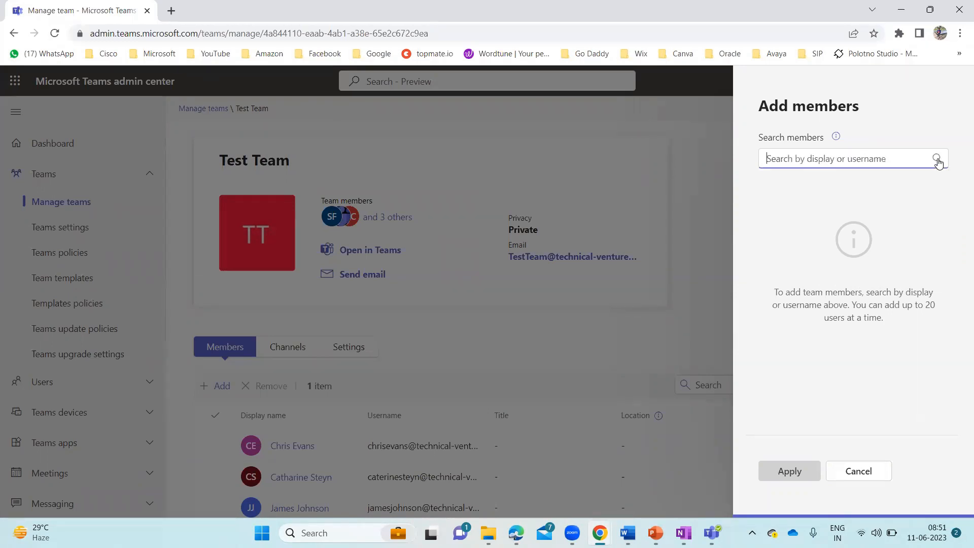
pyautogui.click(714, 154)
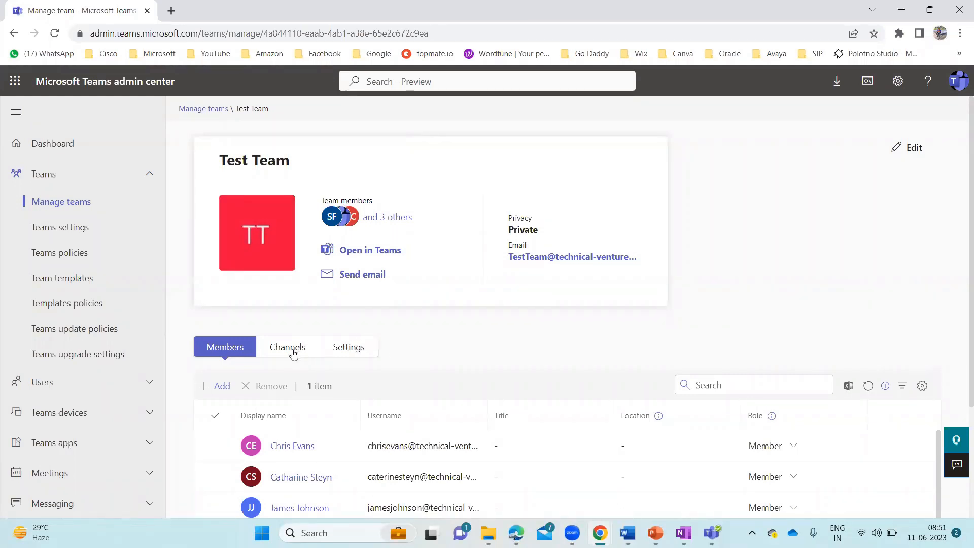
# Go to the Guest access settings under Users
pyautogui.click(150, 176)
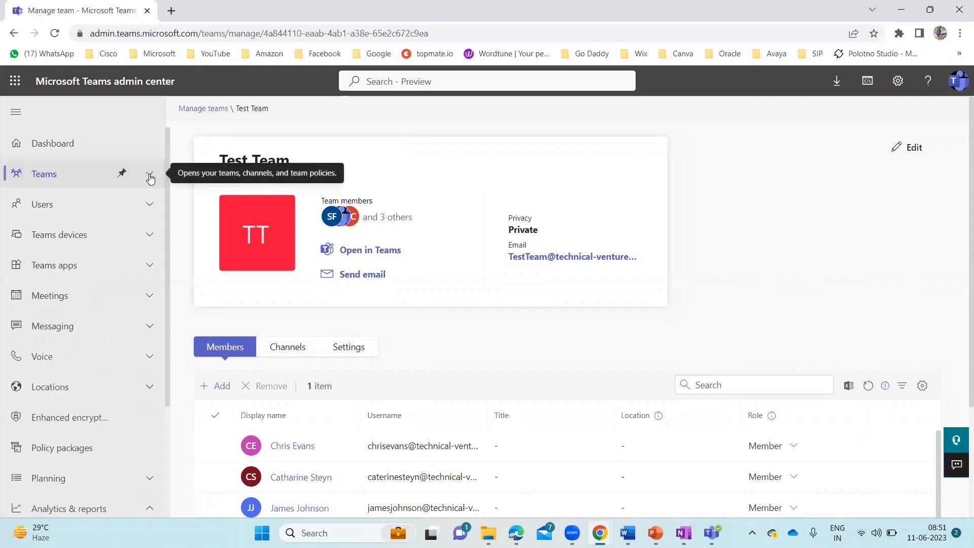
pyautogui.click(149, 206)
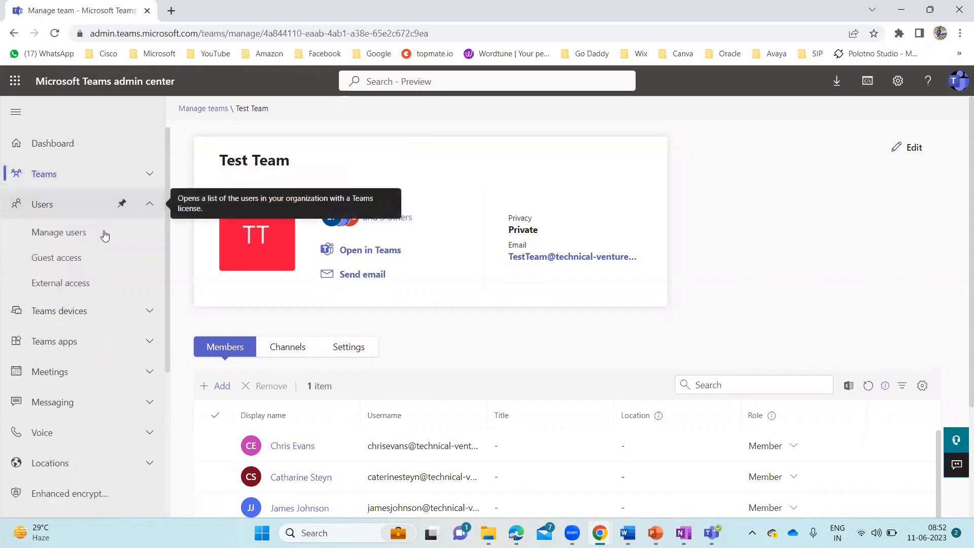
pyautogui.click(62, 261)
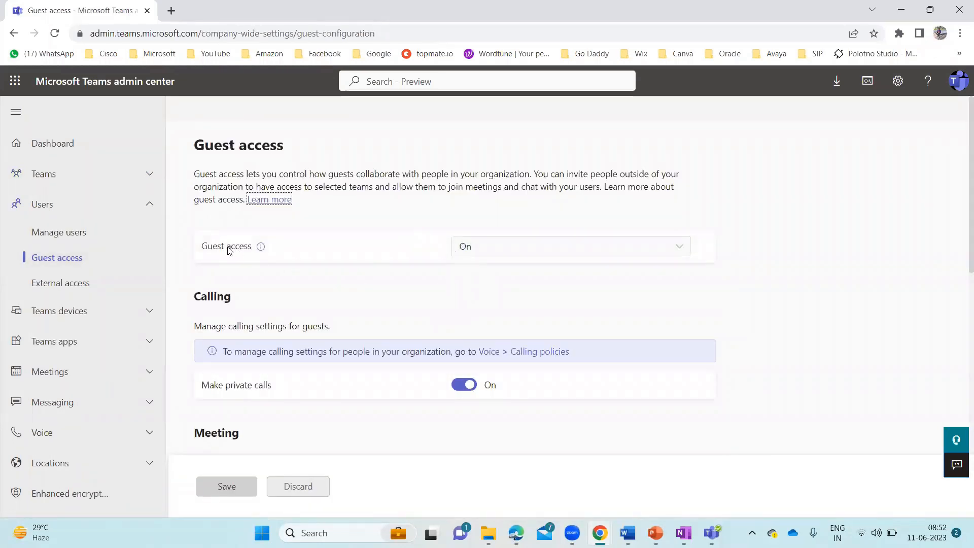
pyautogui.scroll(-1, 376, 298)
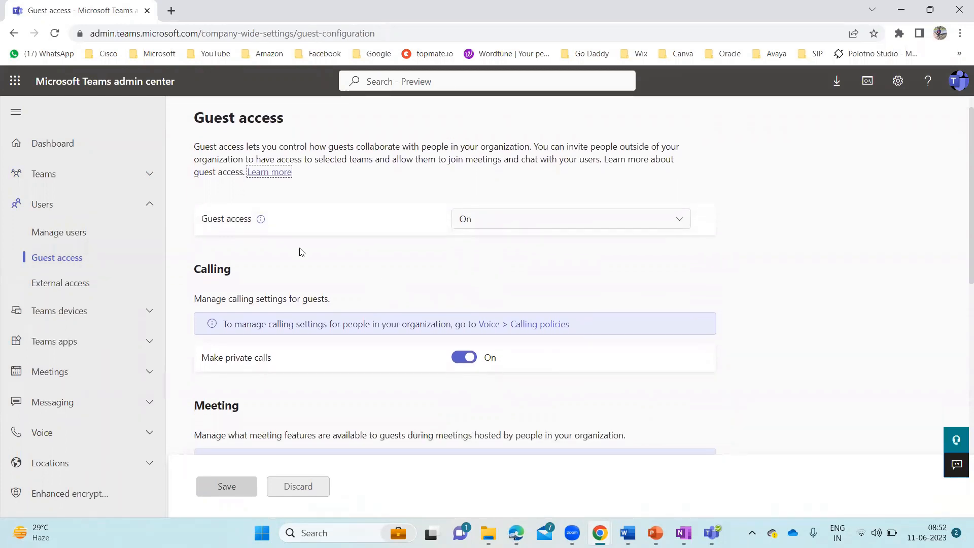
pyautogui.click(268, 173)
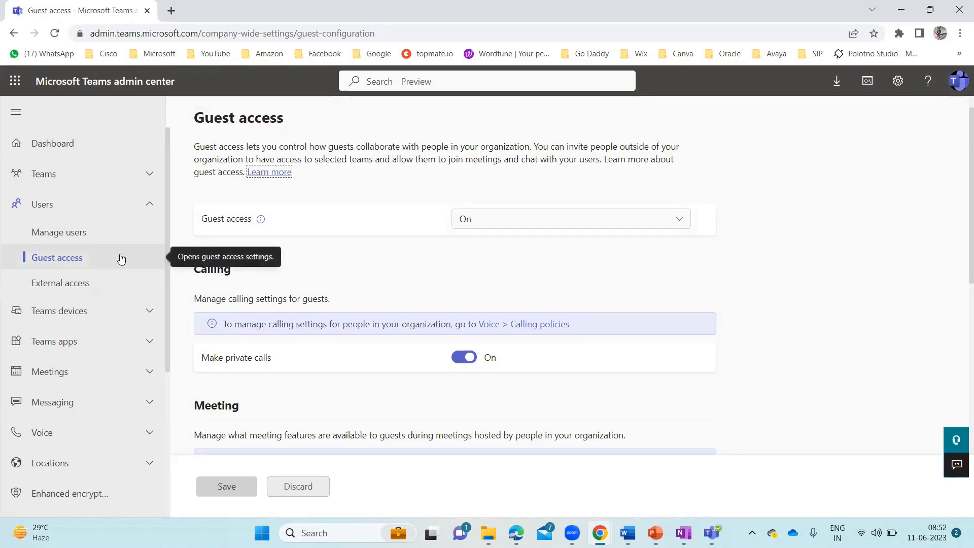
pyautogui.click(677, 222)
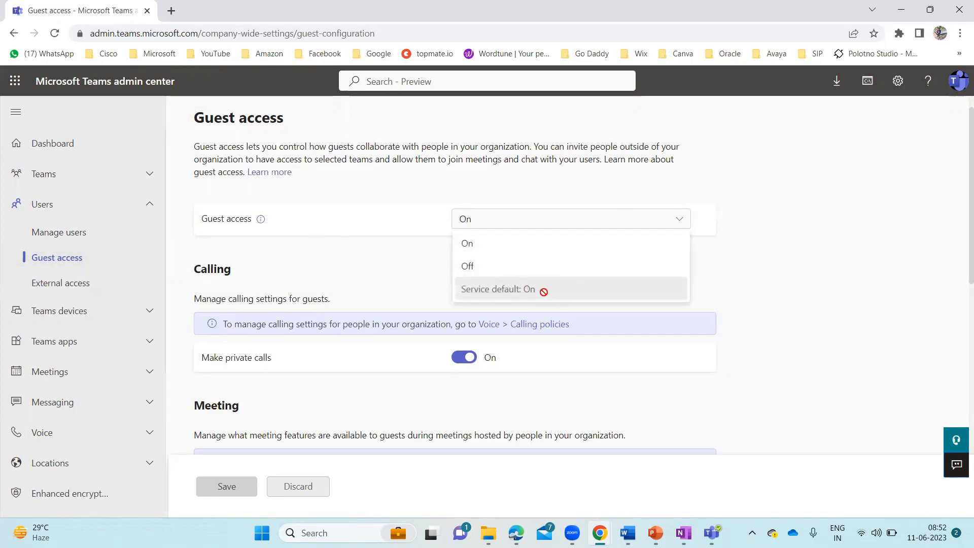
pyautogui.click(401, 256)
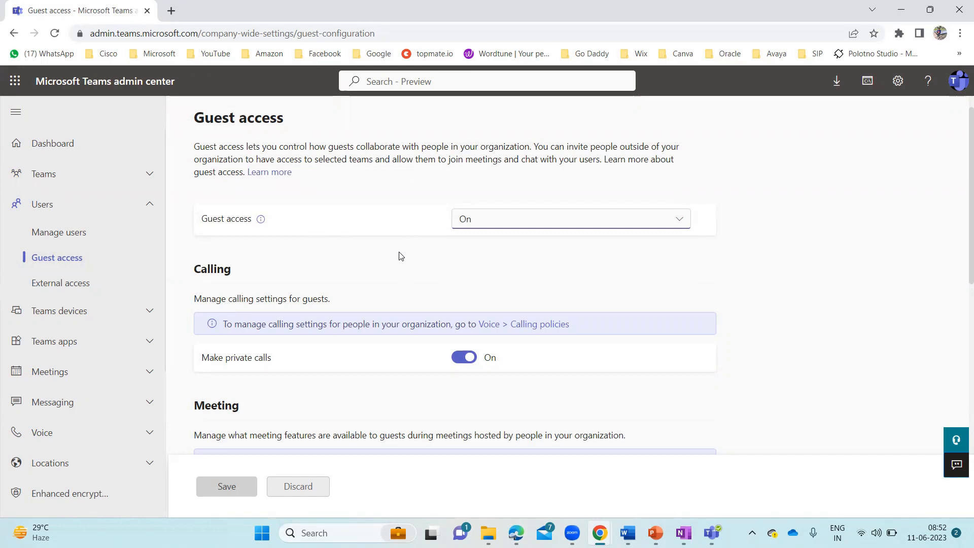
pyautogui.scroll(-2, 401, 256)
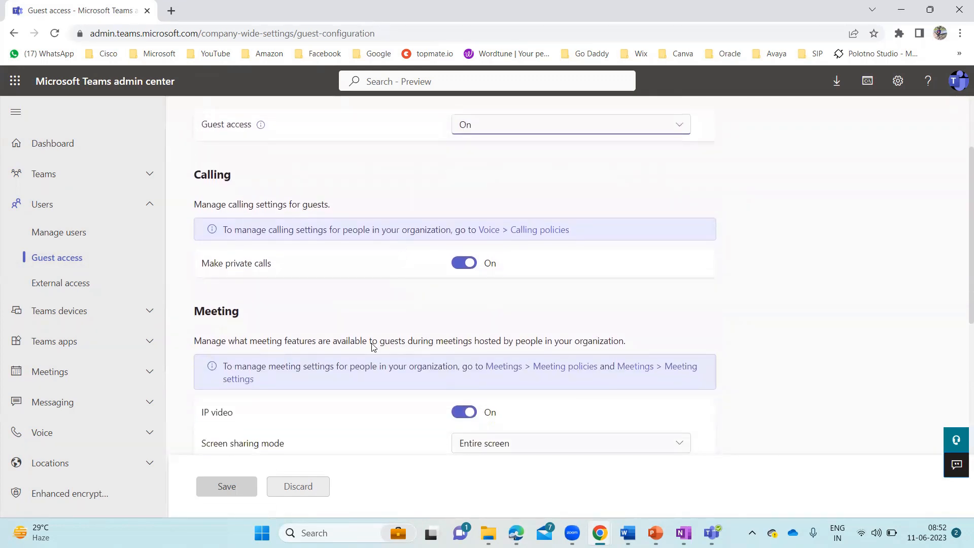
pyautogui.scroll(-8, 373, 347)
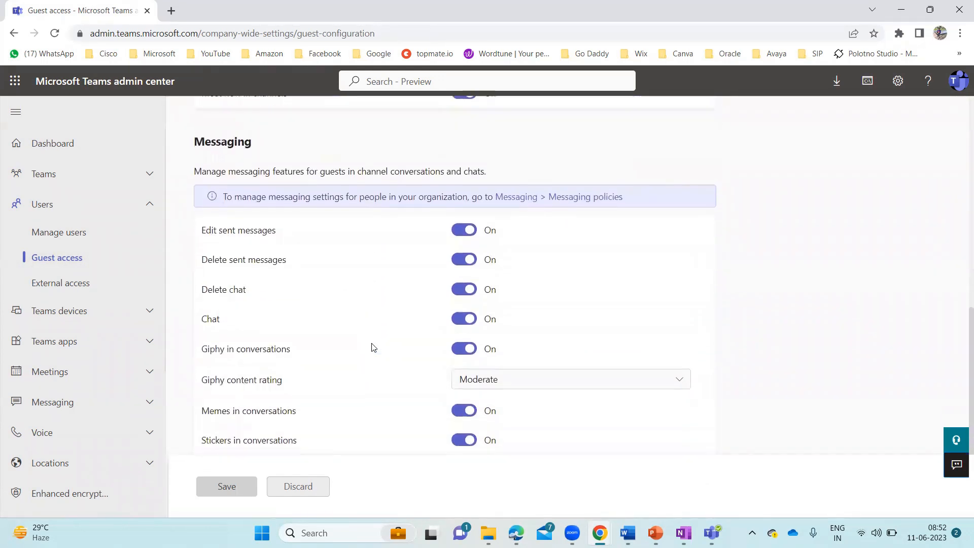
pyautogui.scroll(-1, 373, 347)
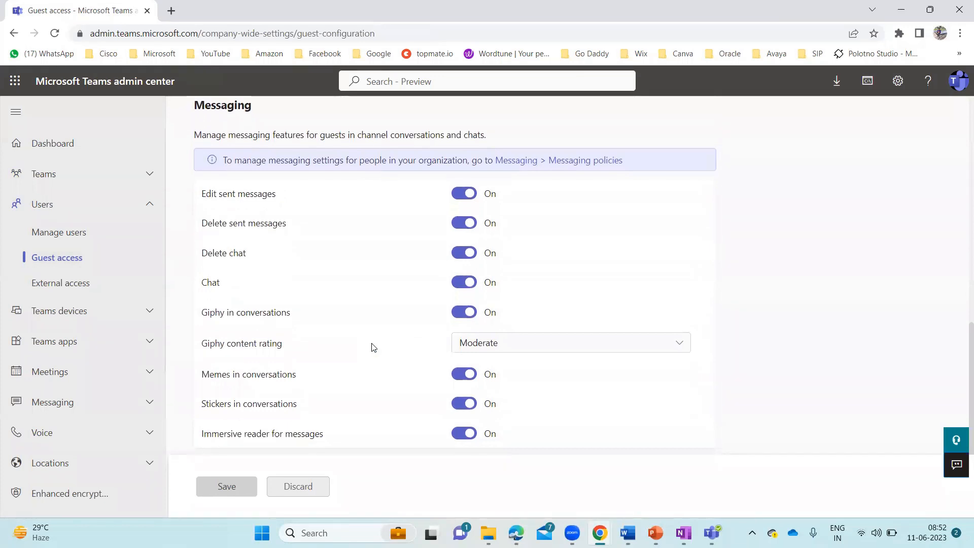
pyautogui.scroll(-1, 373, 347)
pyautogui.scroll(4, 373, 347)
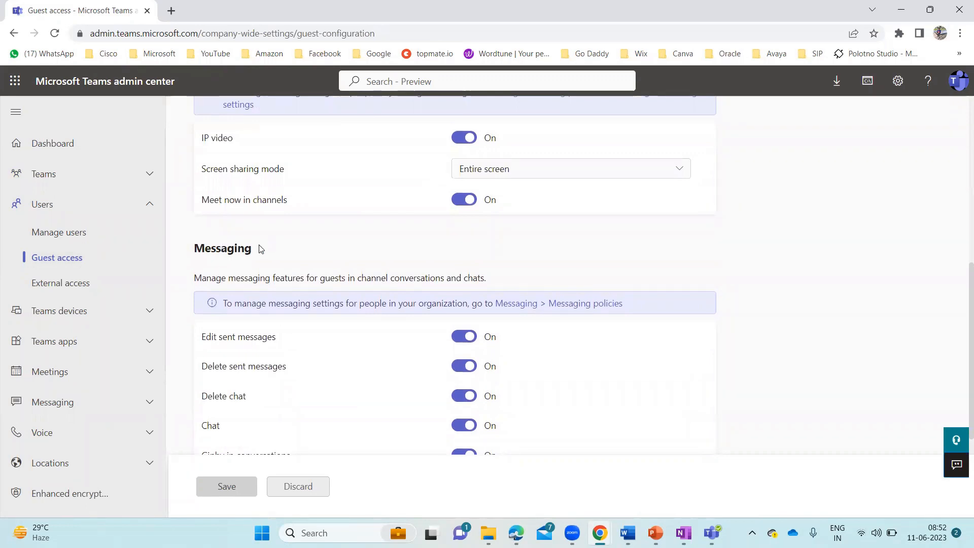
pyautogui.scroll(9, 398, 231)
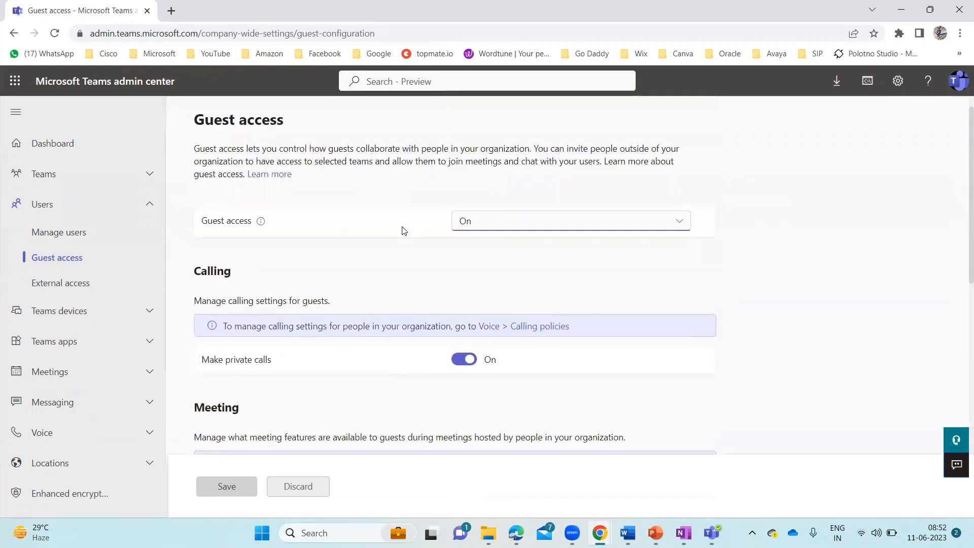
# Open External access and leave the domains setting on 'Allow all external domains'
pyautogui.click(79, 284)
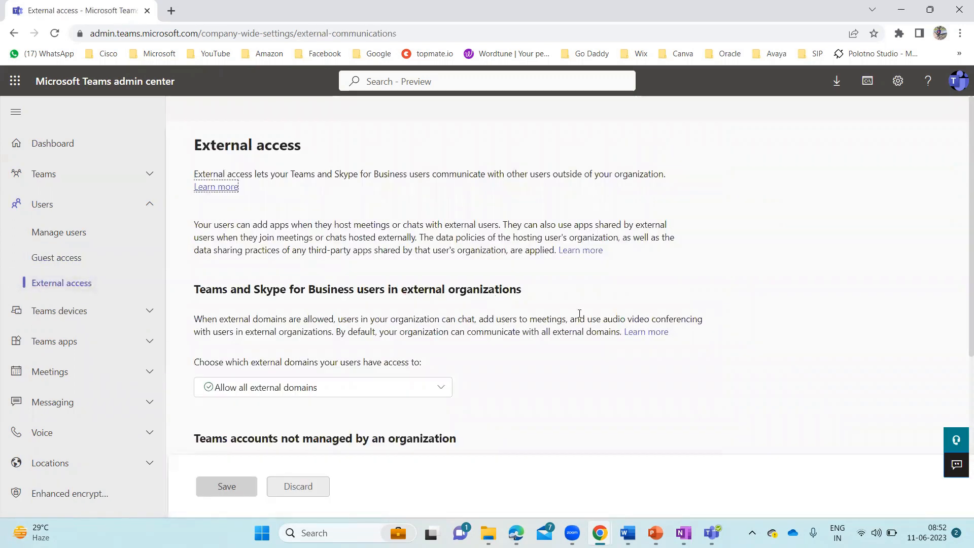
pyautogui.scroll(-3, 630, 343)
pyautogui.scroll(-1, 630, 342)
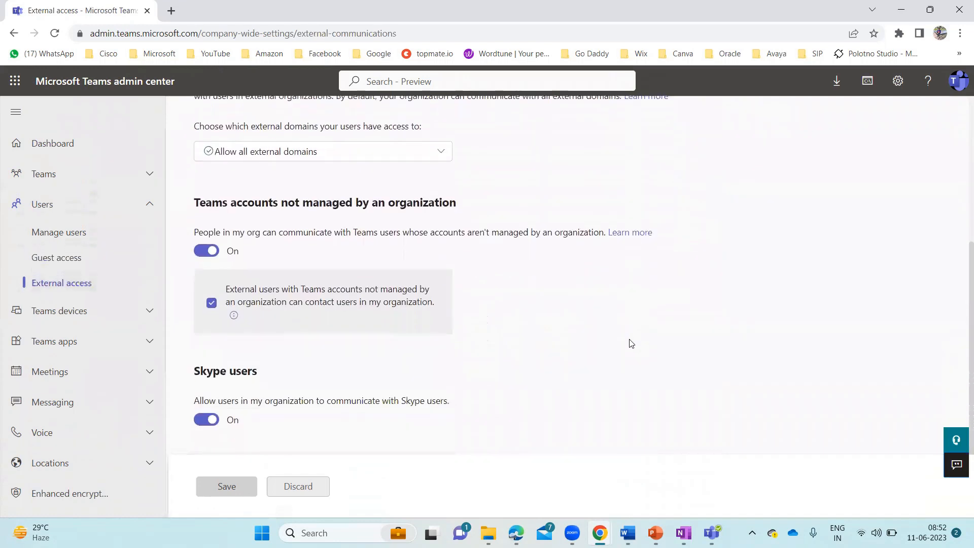
pyautogui.scroll(3, 631, 342)
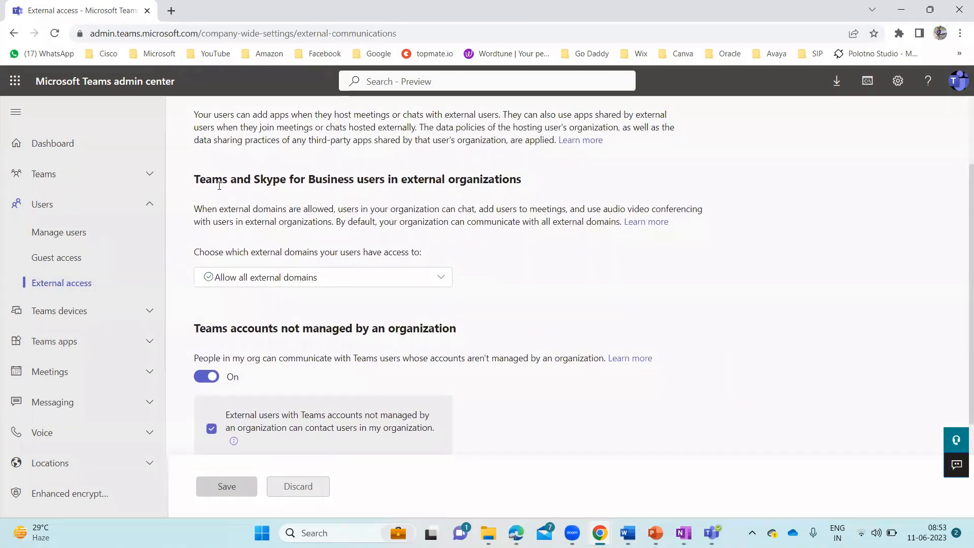
pyautogui.click(441, 278)
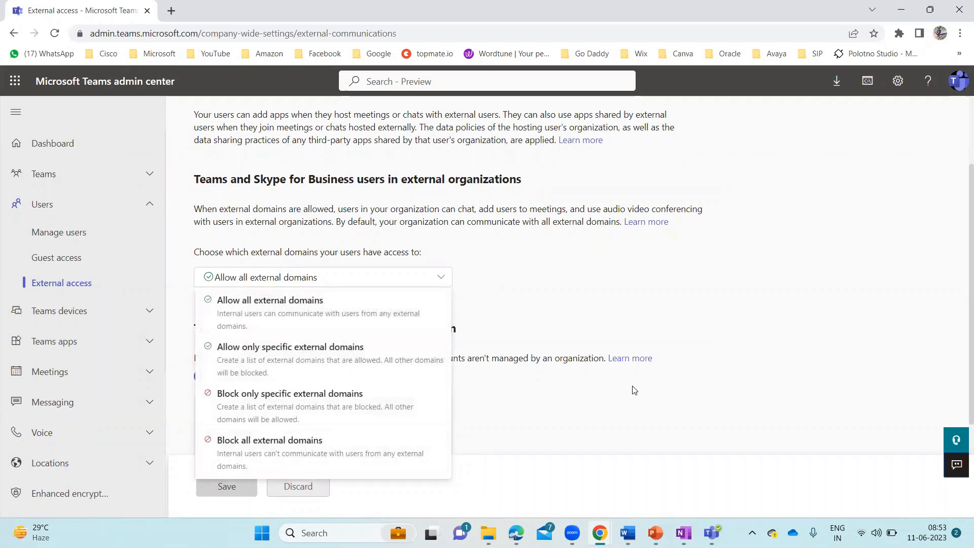
pyautogui.click(602, 272)
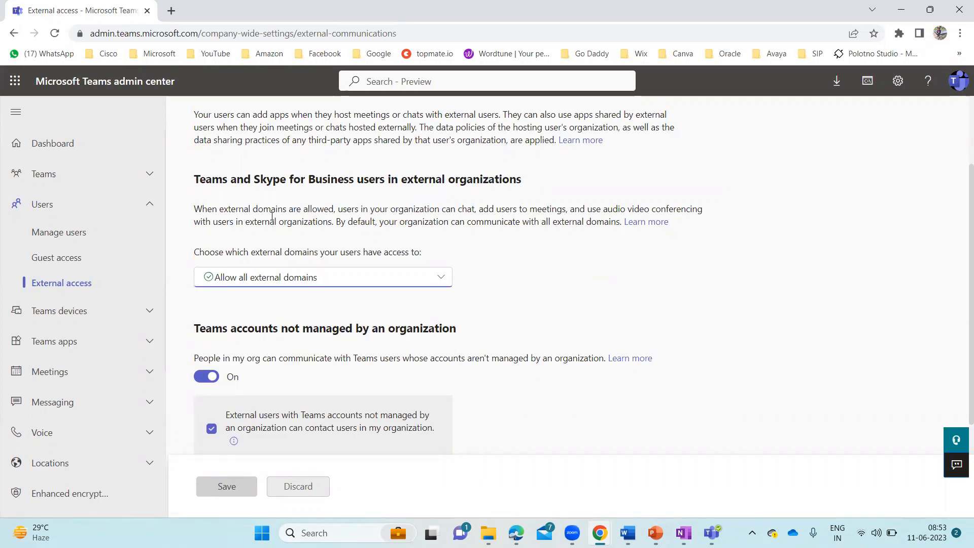
pyautogui.click(154, 179)
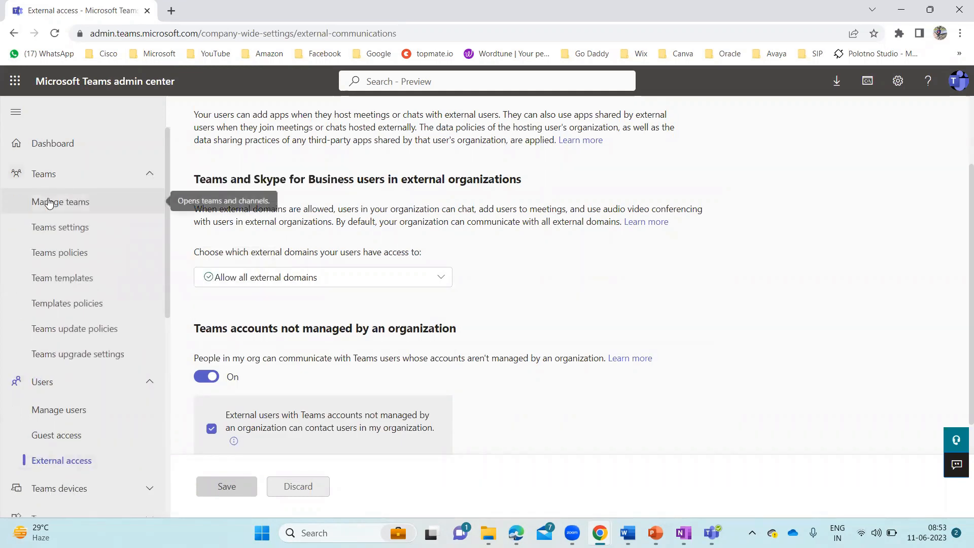
# Go to Manage teams, open Test Team and list its four channels
pyautogui.click(76, 206)
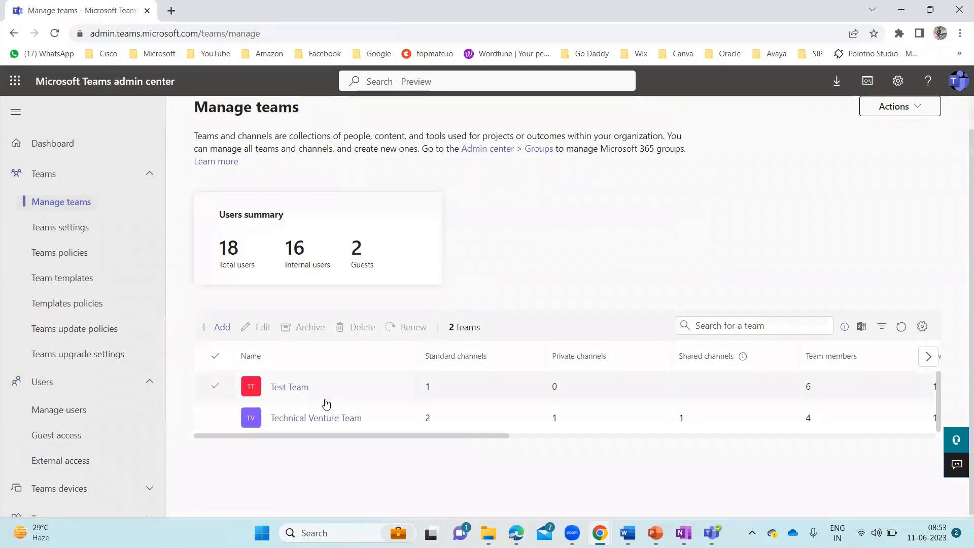
pyautogui.click(289, 387)
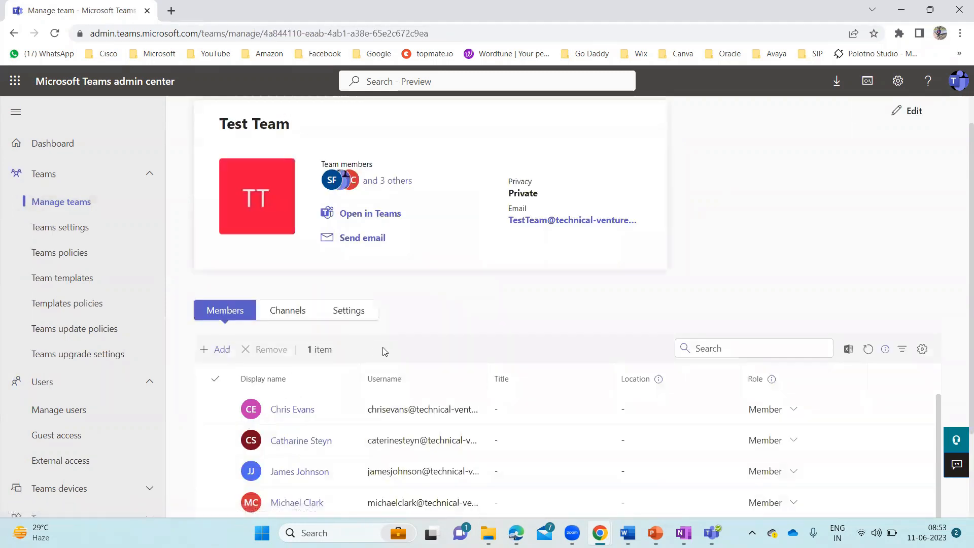
pyautogui.click(283, 316)
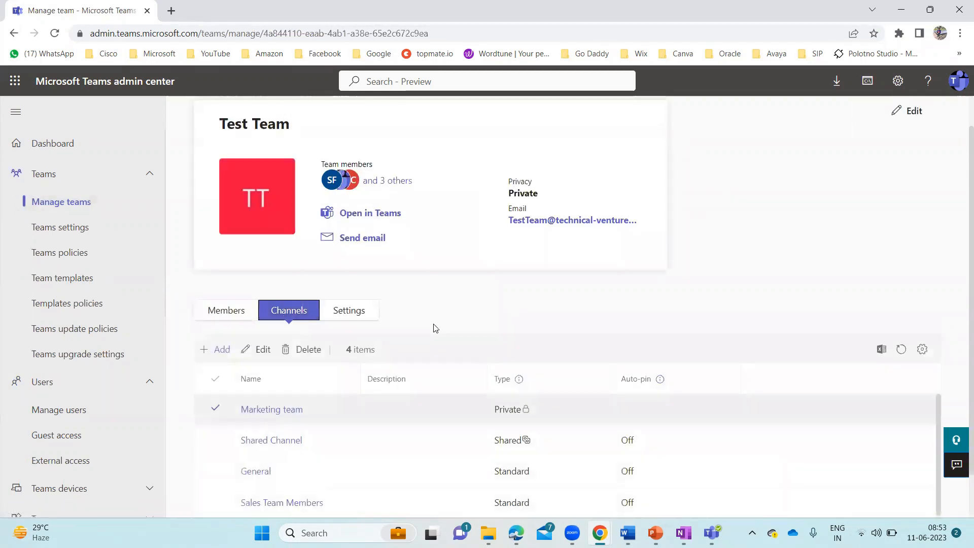
pyautogui.scroll(-1, 435, 328)
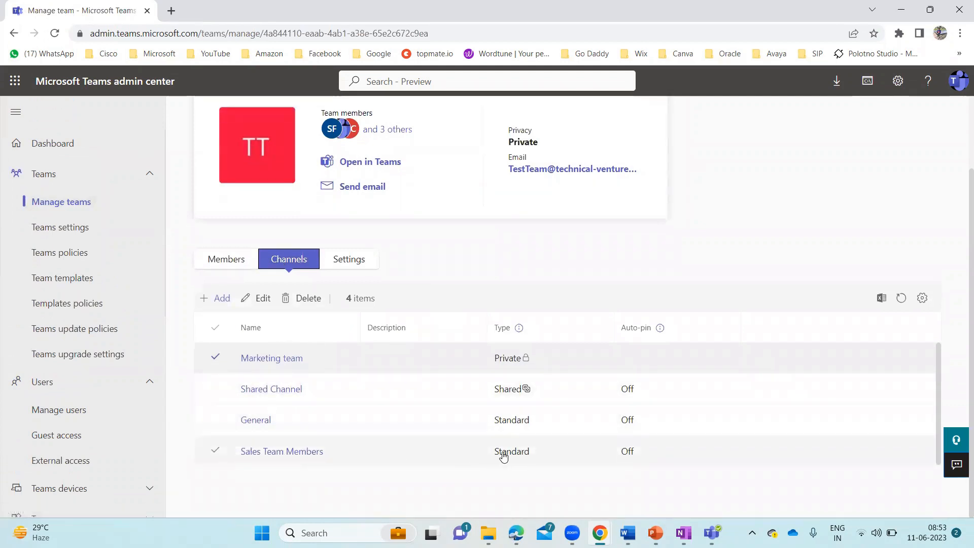
pyautogui.click(350, 262)
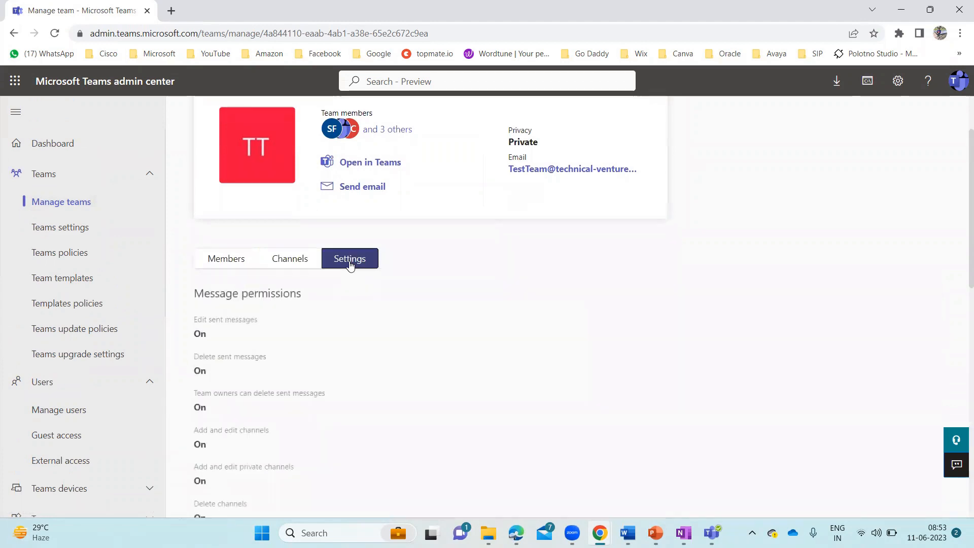
pyautogui.scroll(-5, 414, 334)
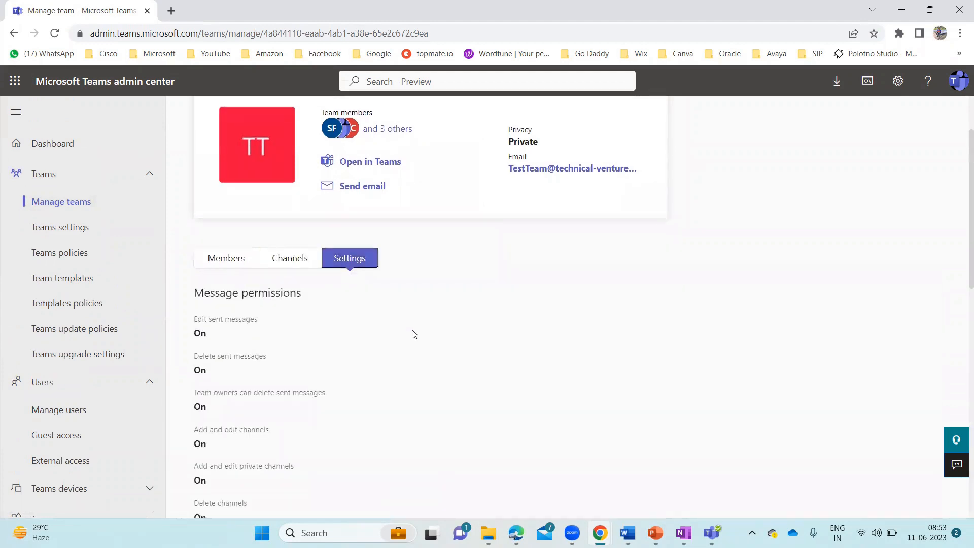
pyautogui.scroll(-6, 414, 334)
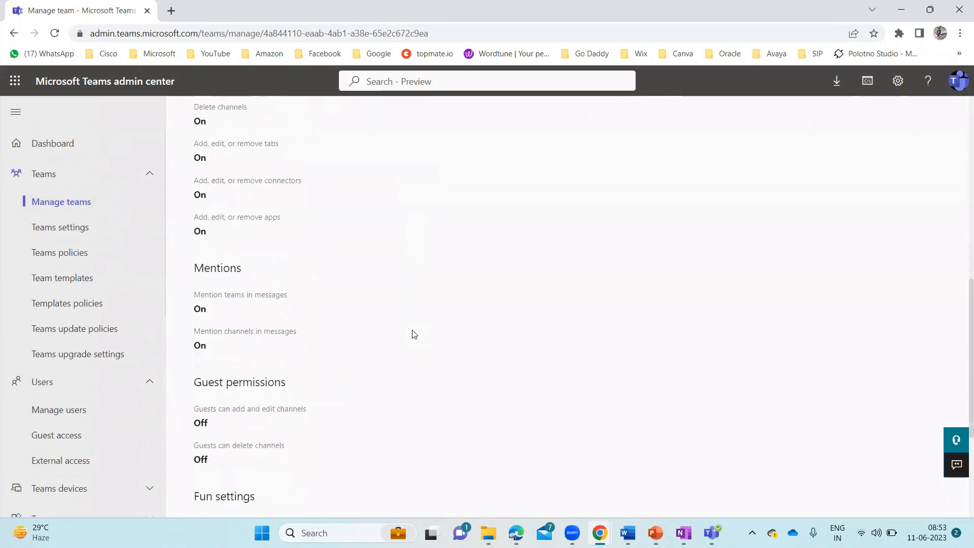
pyautogui.scroll(12, 414, 334)
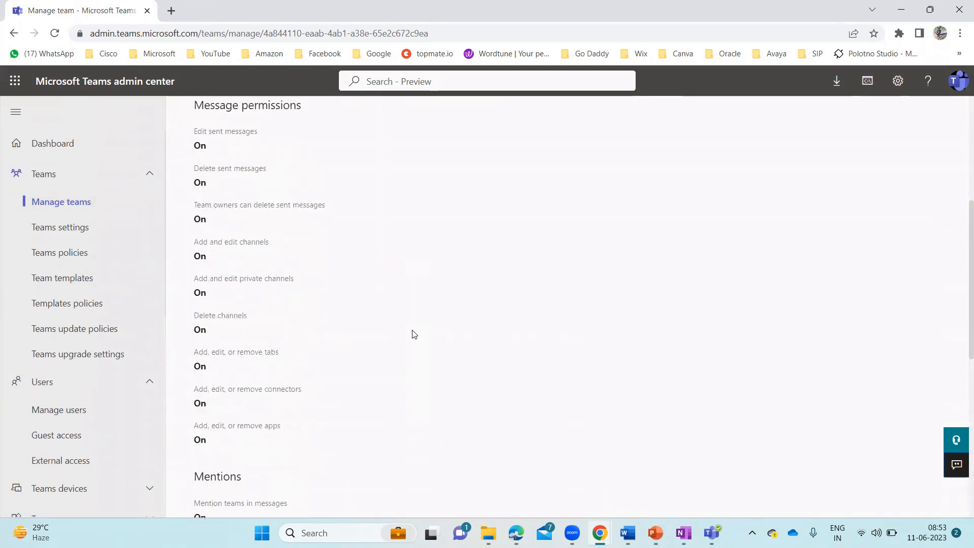
pyautogui.scroll(-3, 414, 334)
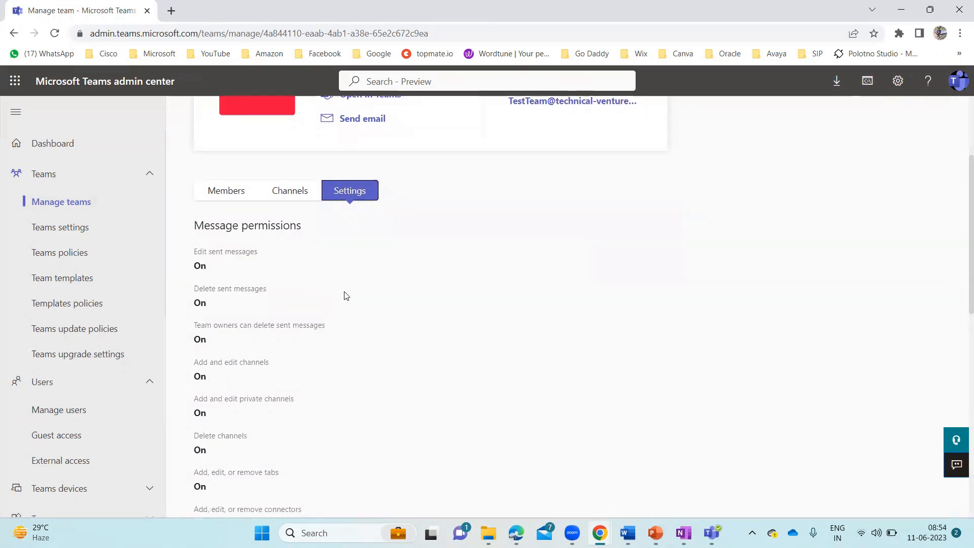
pyautogui.scroll(3, 337, 293)
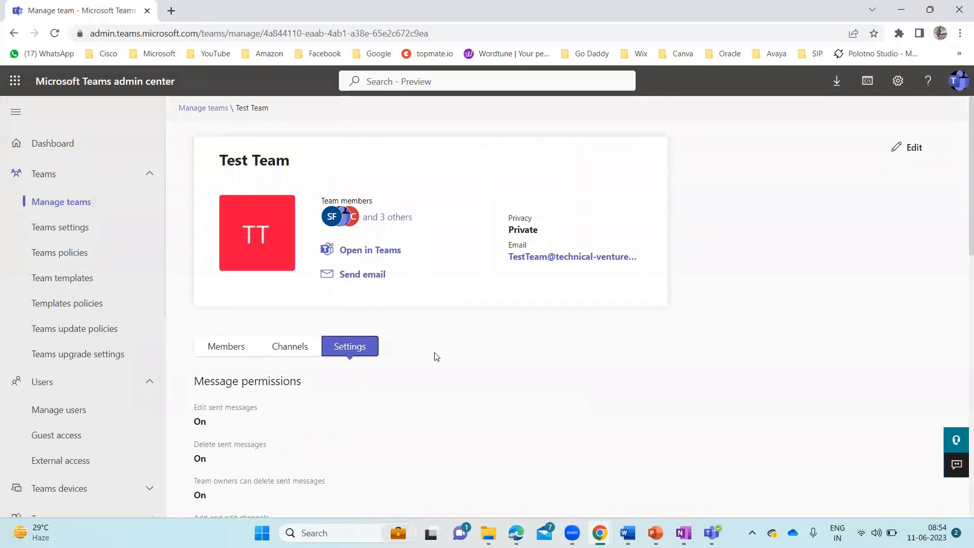
pyautogui.scroll(-1, 434, 355)
pyautogui.scroll(-2, 434, 355)
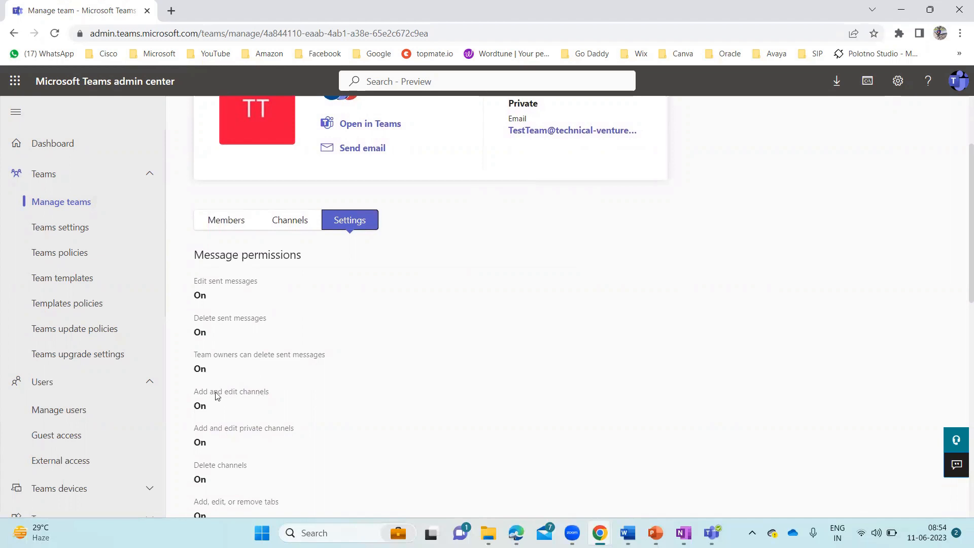
pyautogui.scroll(-2, 313, 393)
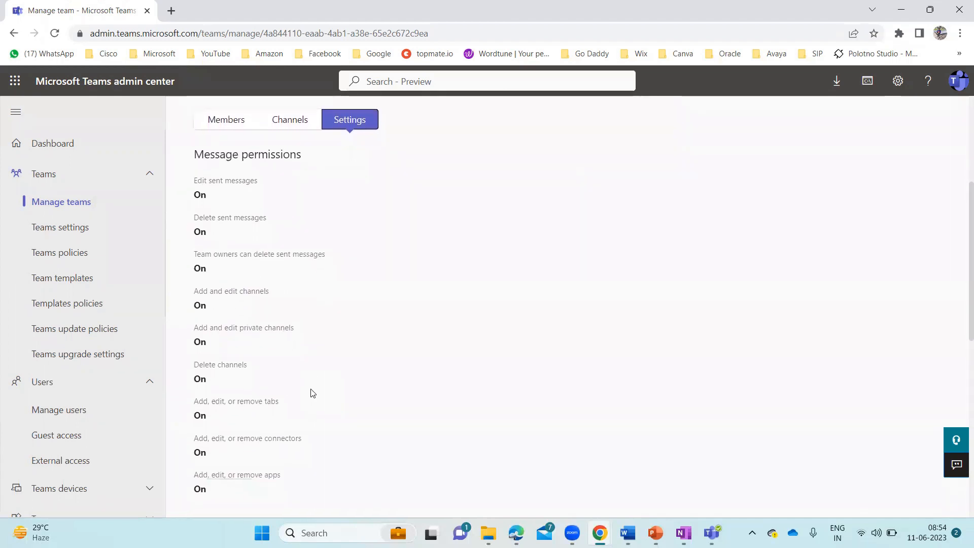
pyautogui.scroll(-9, 312, 394)
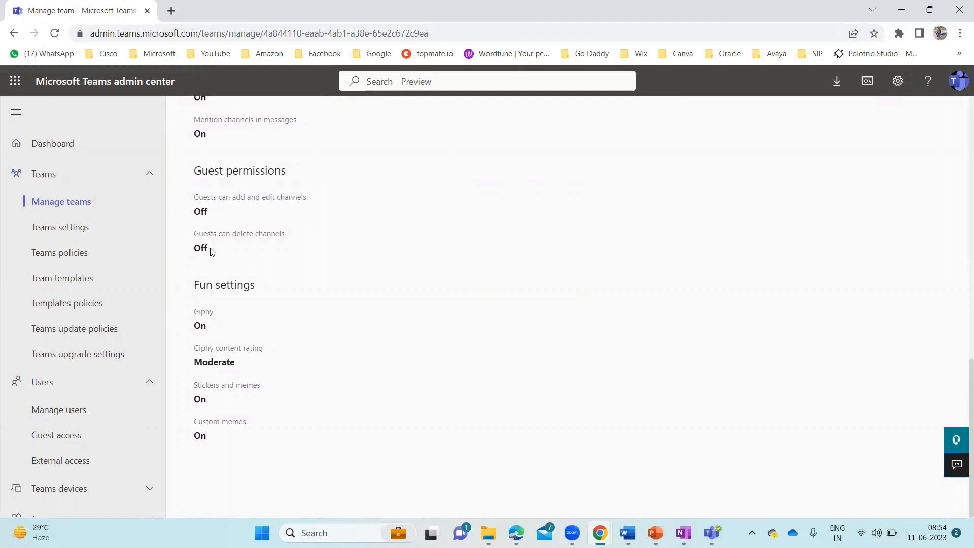
pyautogui.scroll(4, 349, 223)
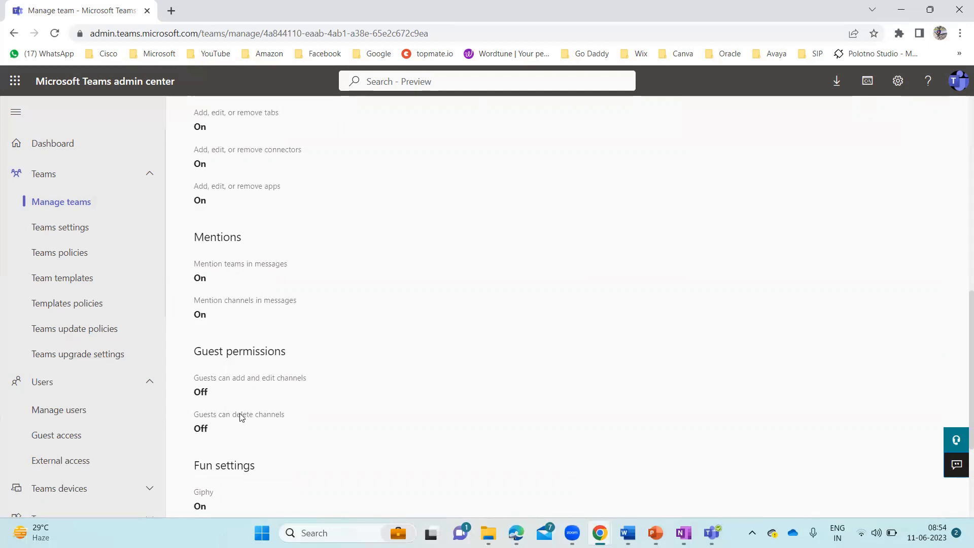
pyautogui.scroll(10, 384, 317)
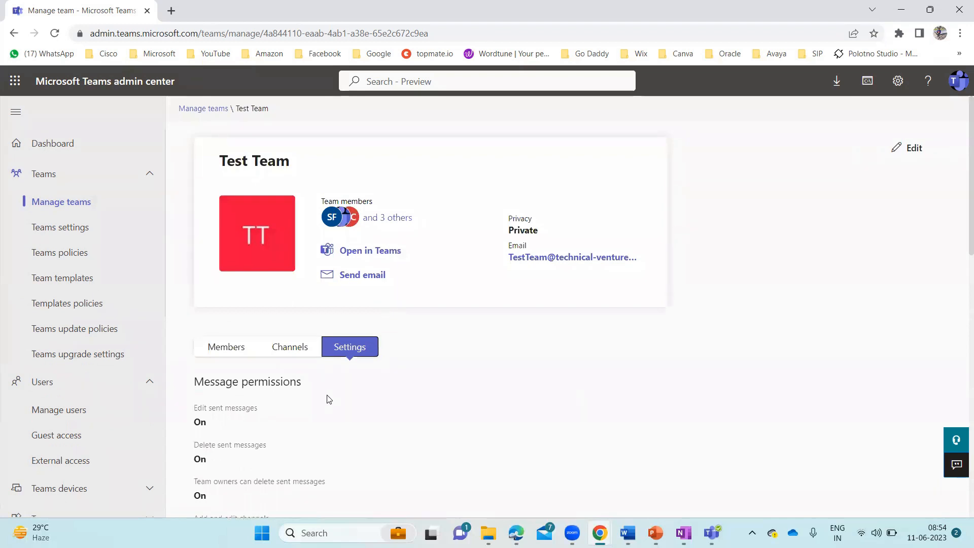
pyautogui.scroll(-4, 329, 399)
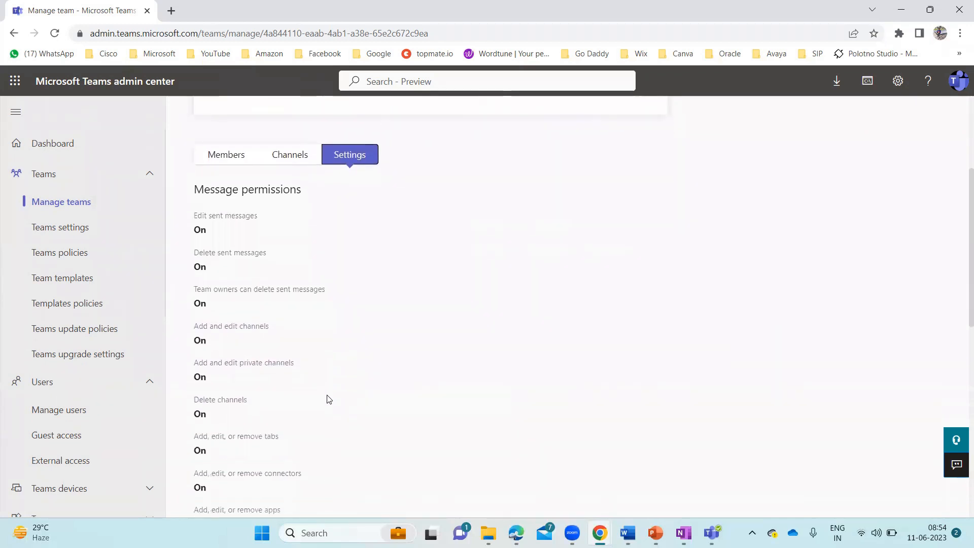
pyautogui.scroll(1, 329, 399)
pyautogui.scroll(3, 329, 400)
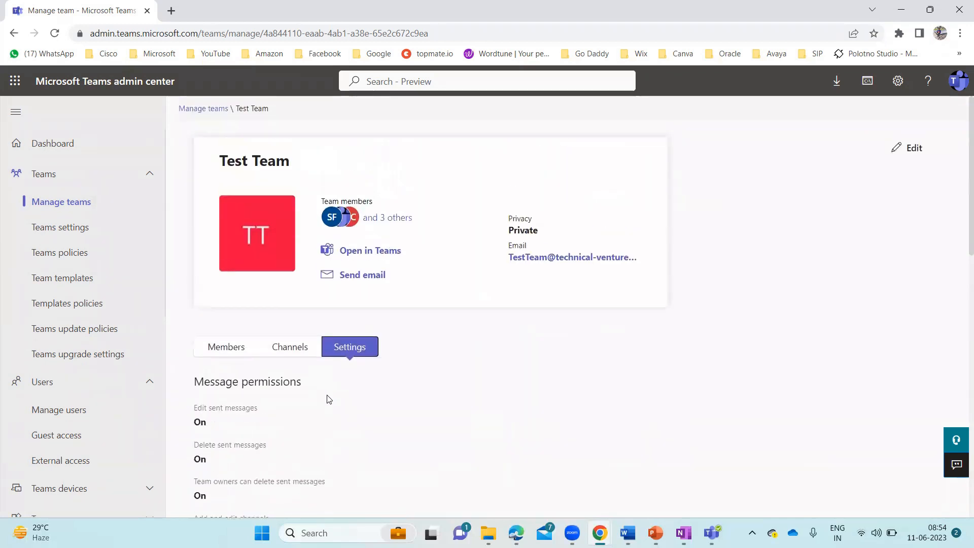
# Open Test Team's Shared Channel and widen the Username column to show full addresses
pyautogui.click(287, 355)
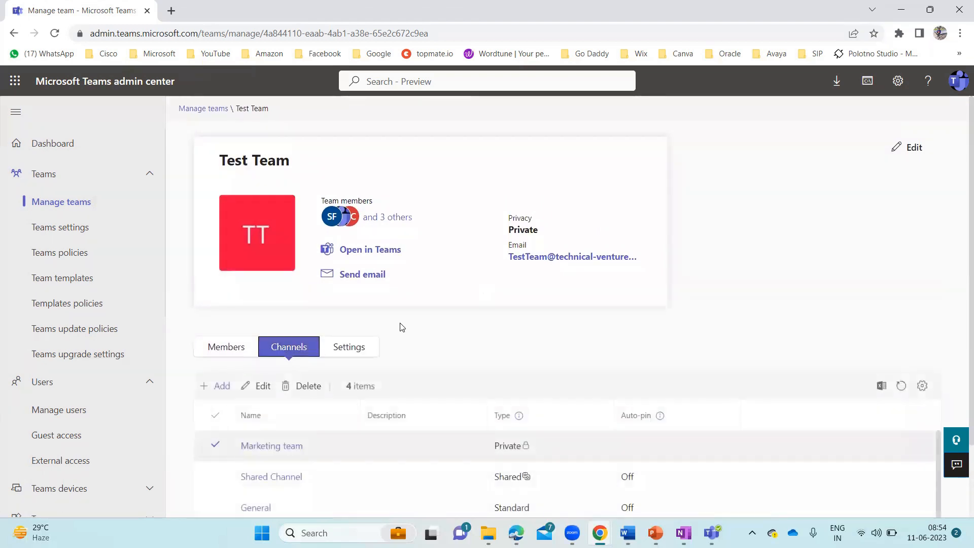
pyautogui.scroll(-2, 400, 326)
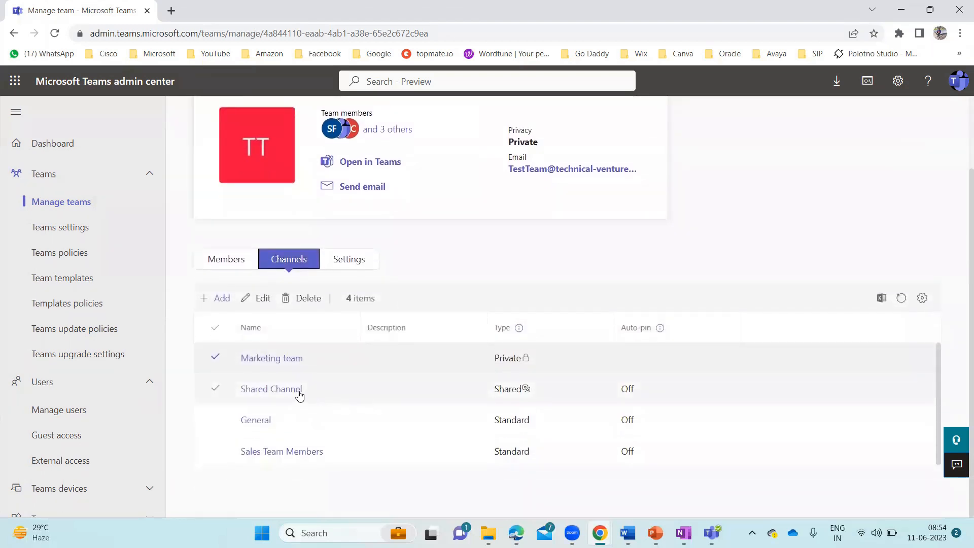
pyautogui.click(286, 390)
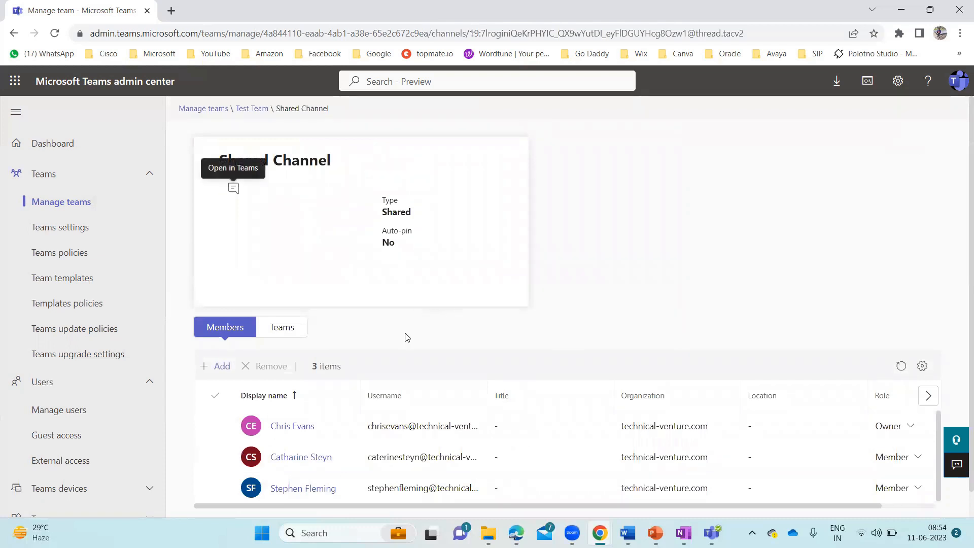
pyautogui.scroll(-1, 404, 335)
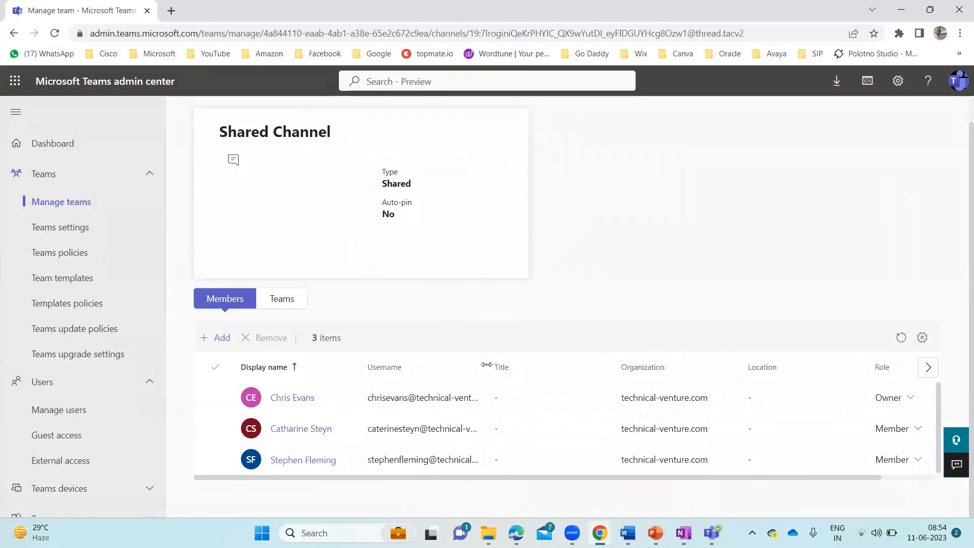
pyautogui.moveTo(486, 364); pyautogui.dragTo(578, 365)
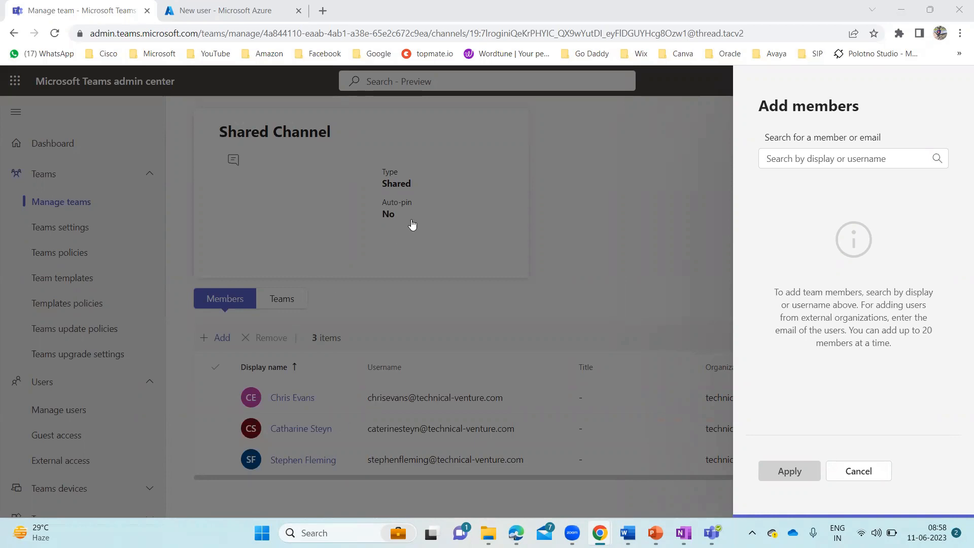
# Enter the external guest's Gmail address in Add members and apply it to Shared Channel
pyautogui.click(846, 161)
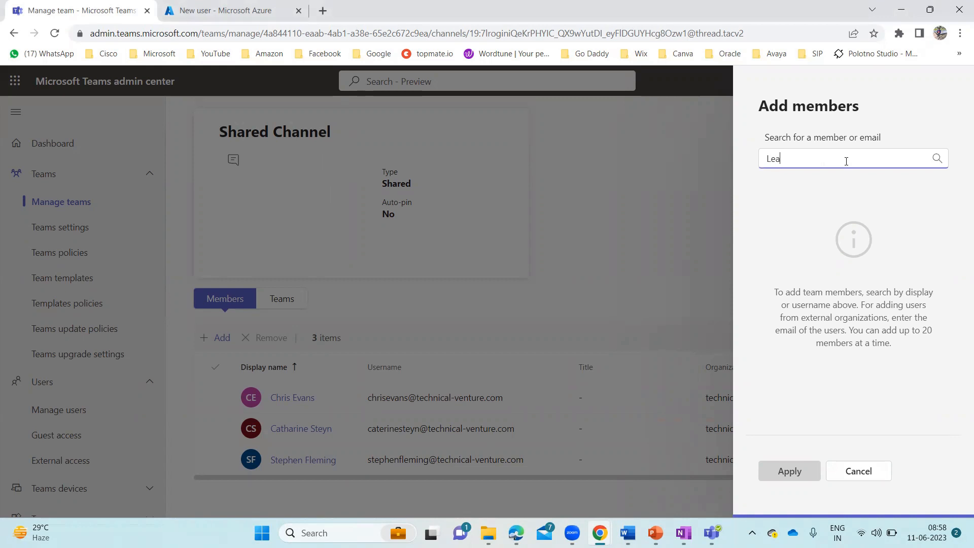
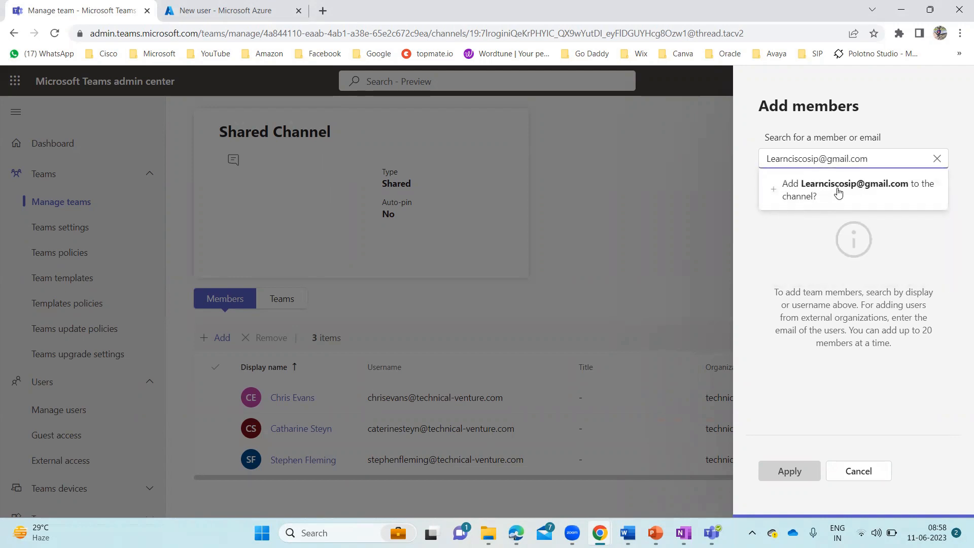
pyautogui.click(844, 196)
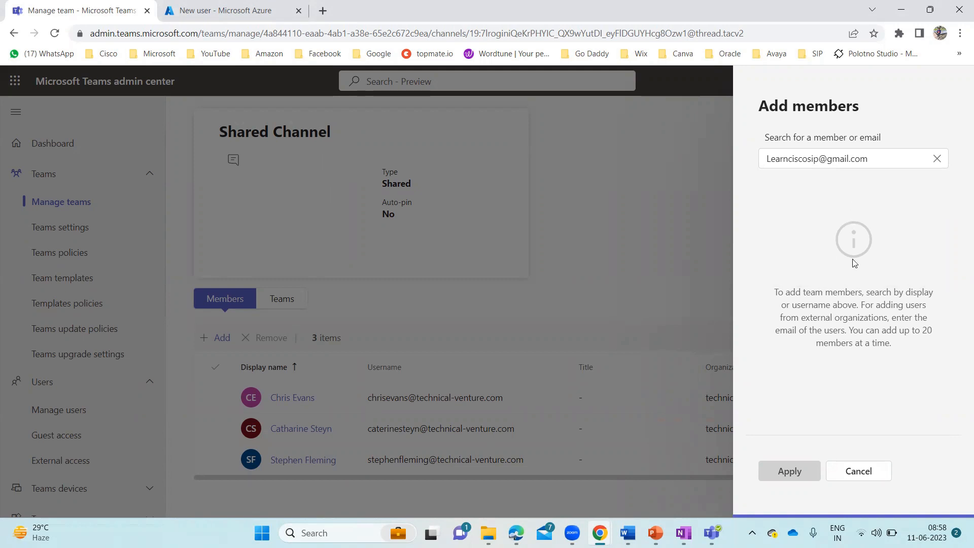
pyautogui.click(885, 161)
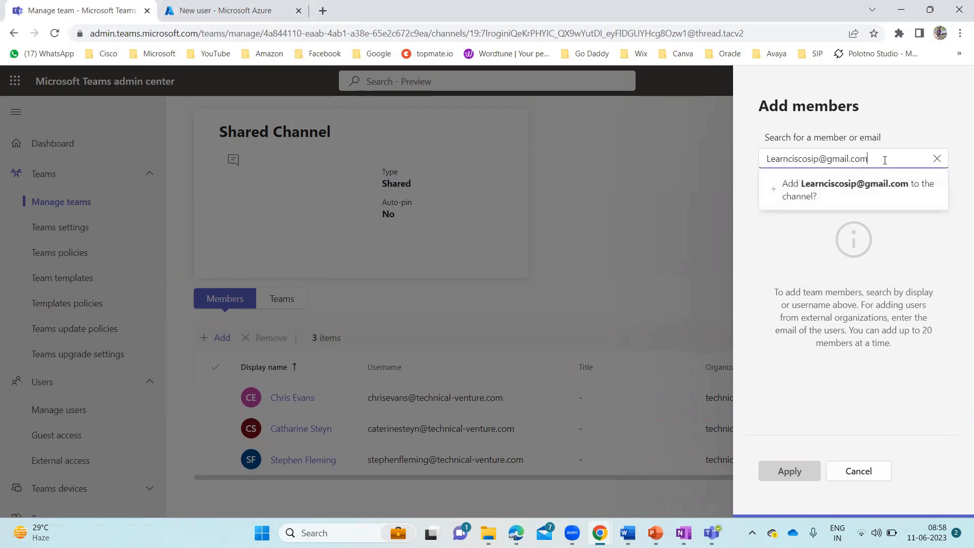
pyautogui.click(830, 186)
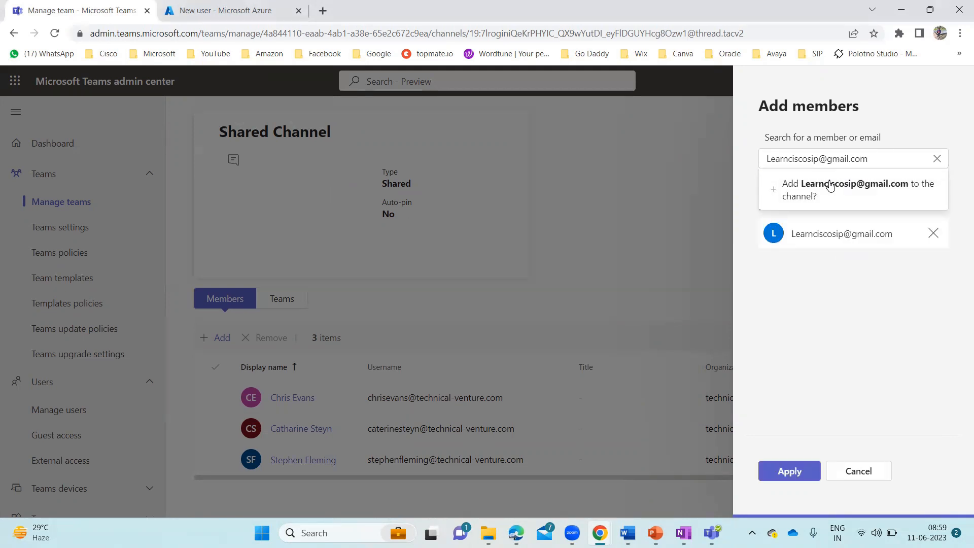
pyautogui.click(795, 472)
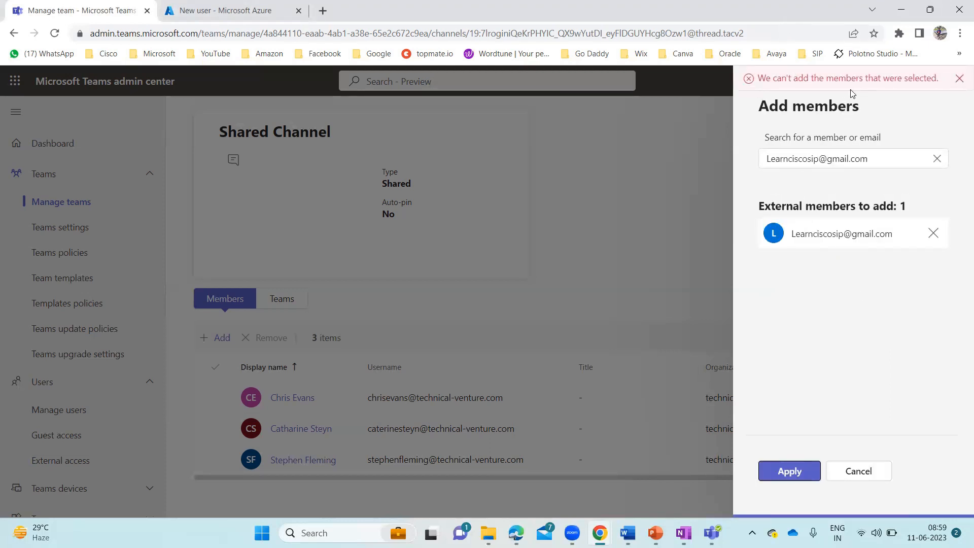
# Dismiss the can't-add error, remove the entry, clear the search and close the Azure tab
pyautogui.click(960, 79)
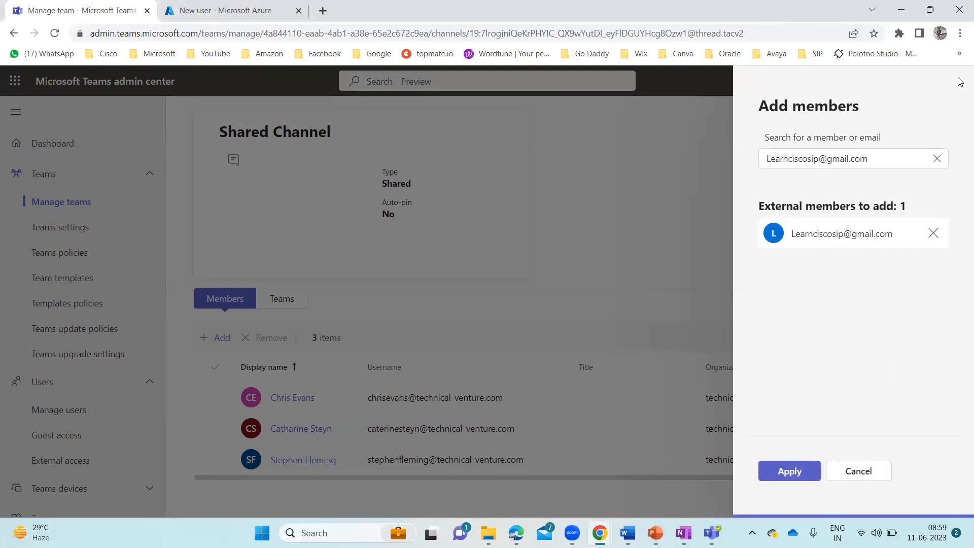
pyautogui.click(934, 234)
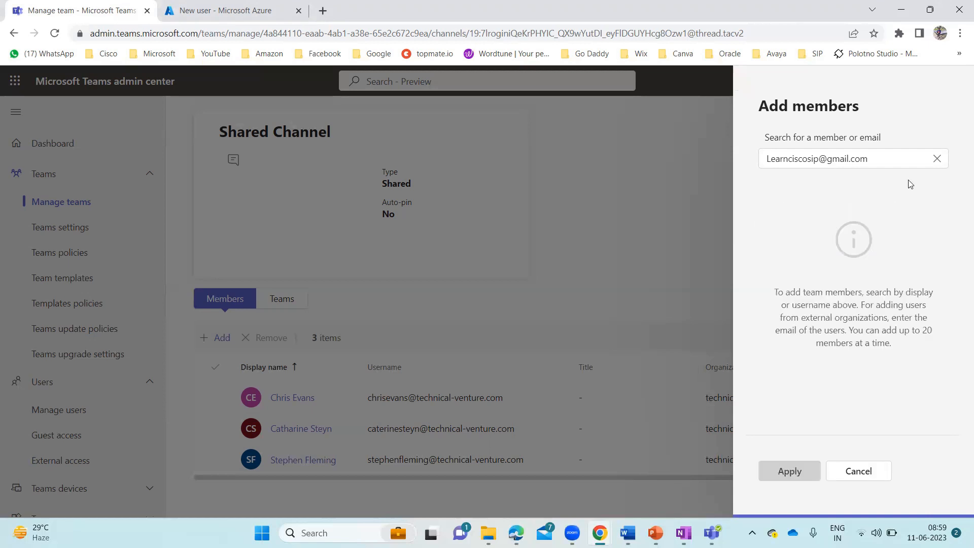
pyautogui.click(937, 159)
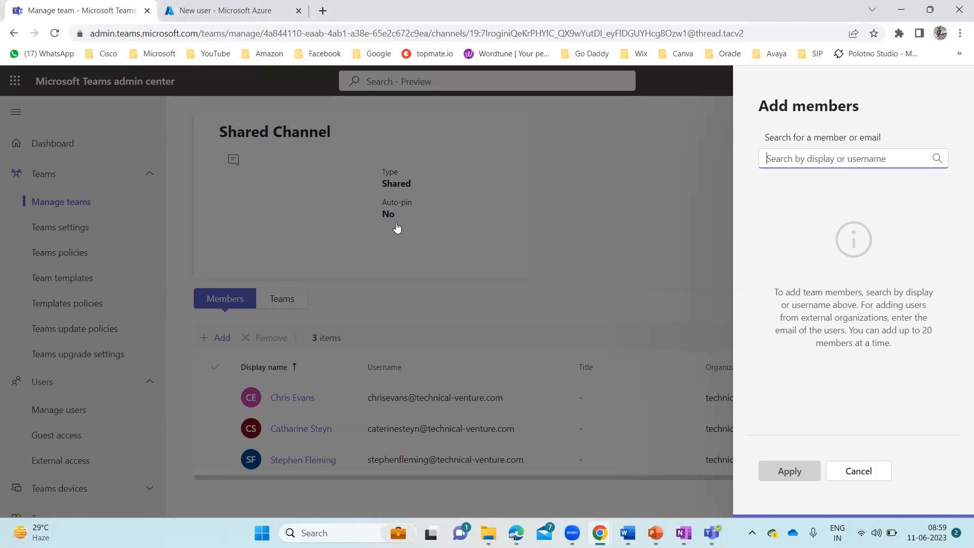
pyautogui.click(210, 17)
pyautogui.hotkey('ctrl', 'w')
# In a new tab go to admin.microsoft.com, open Guest users and start adding a guest user
pyautogui.click(171, 11)
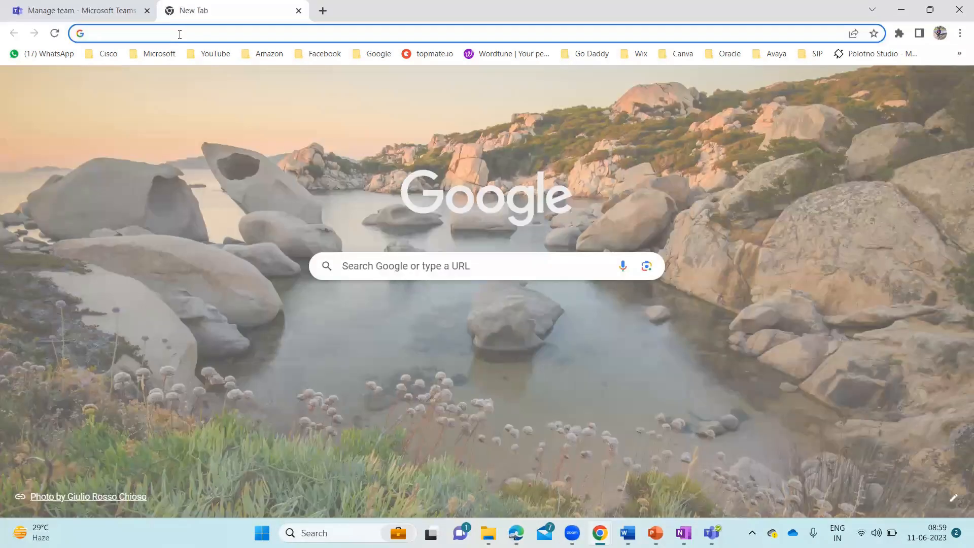
pyautogui.write('admi')
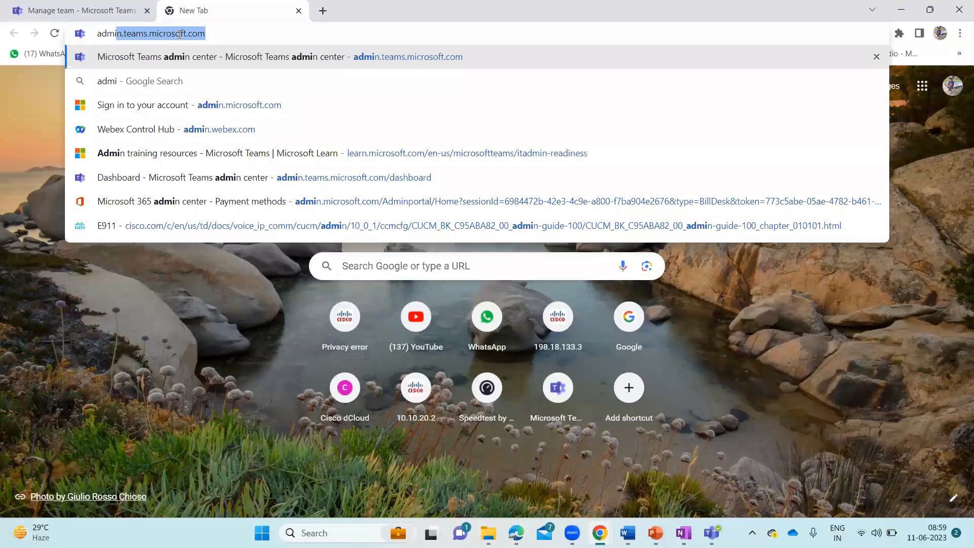
pyautogui.write('n.microsoft.com')
pyautogui.press('Return')
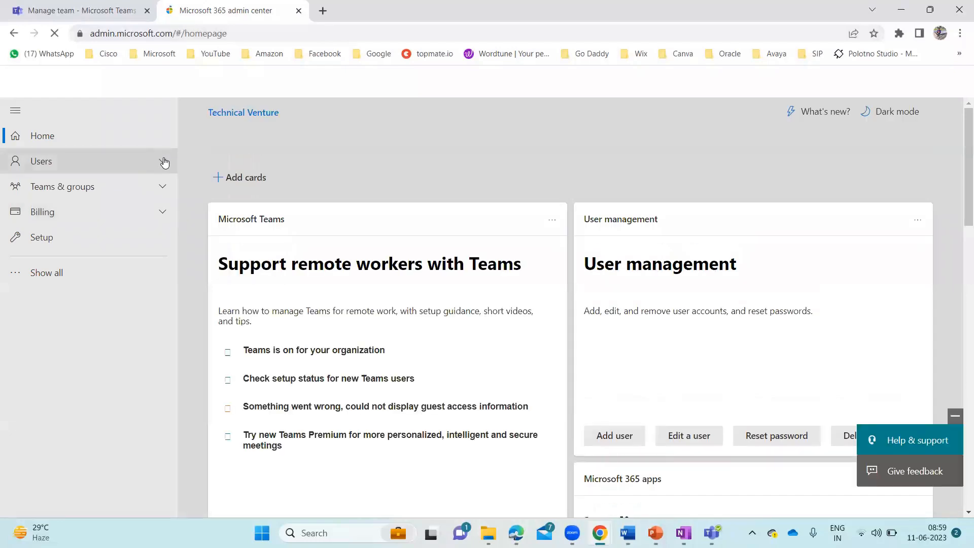
pyautogui.click(164, 162)
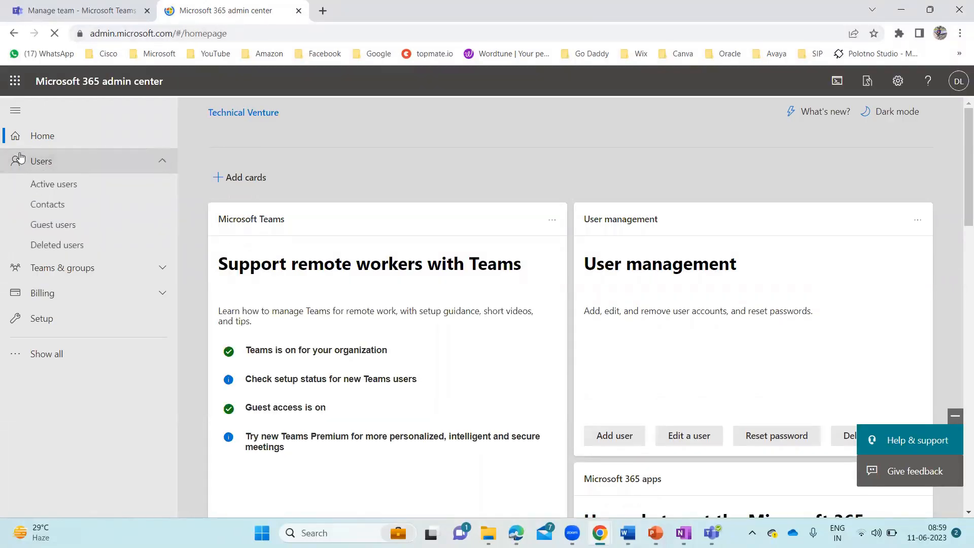
pyautogui.click(77, 225)
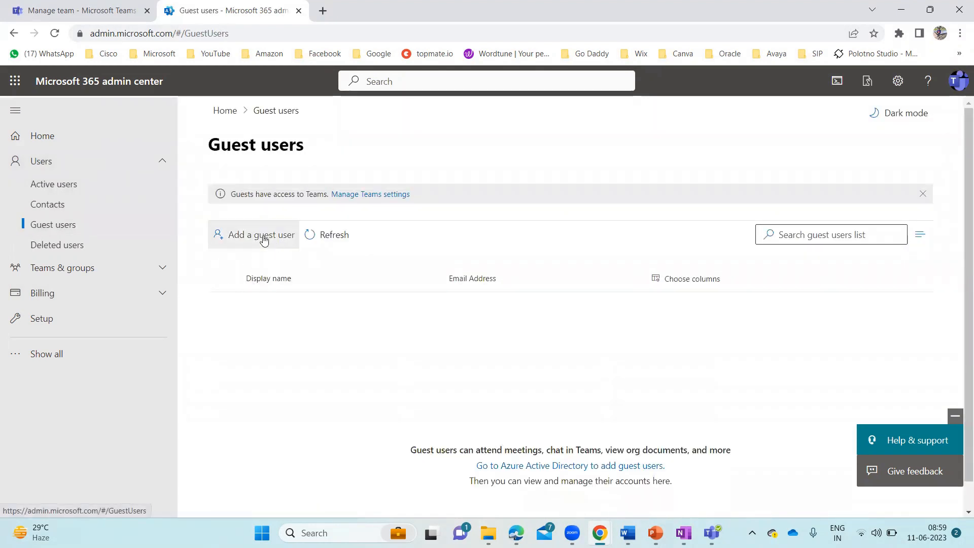
pyautogui.click(262, 238)
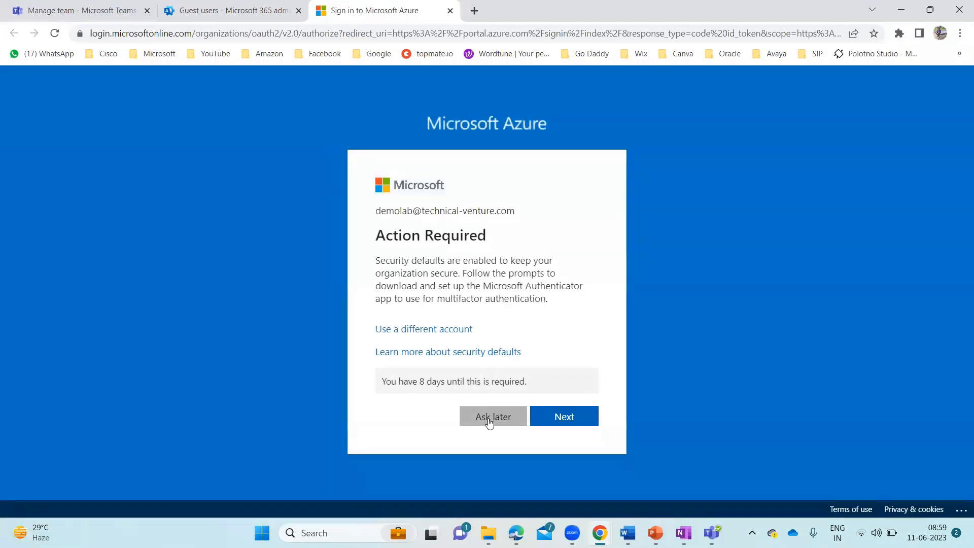
# Skip the security setup and choose the Invite user template on Azure's New user page
pyautogui.click(489, 420)
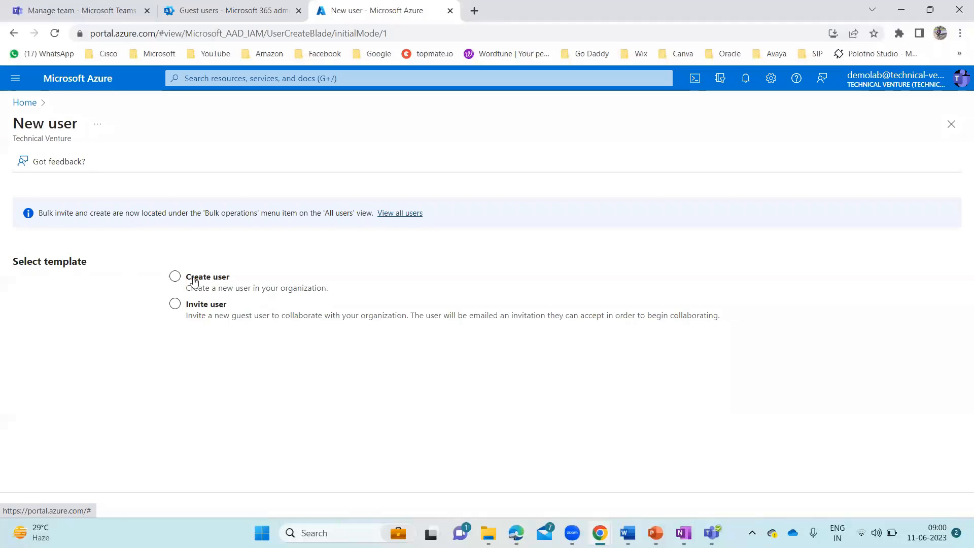
pyautogui.click(171, 283)
pyautogui.click(223, 306)
pyautogui.click(187, 287)
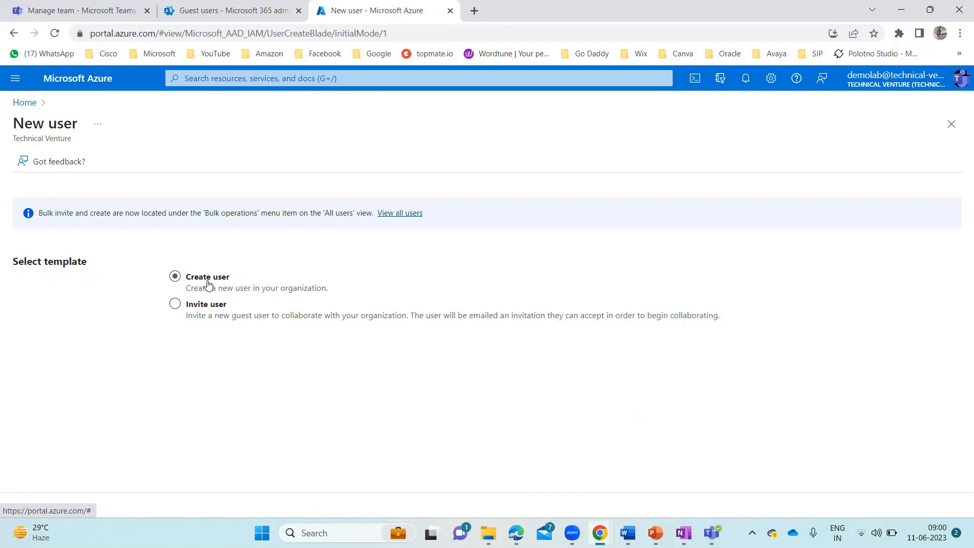
pyautogui.click(226, 317)
# Select Invite user and enter the guest's display name and Gmail address
pyautogui.click(213, 310)
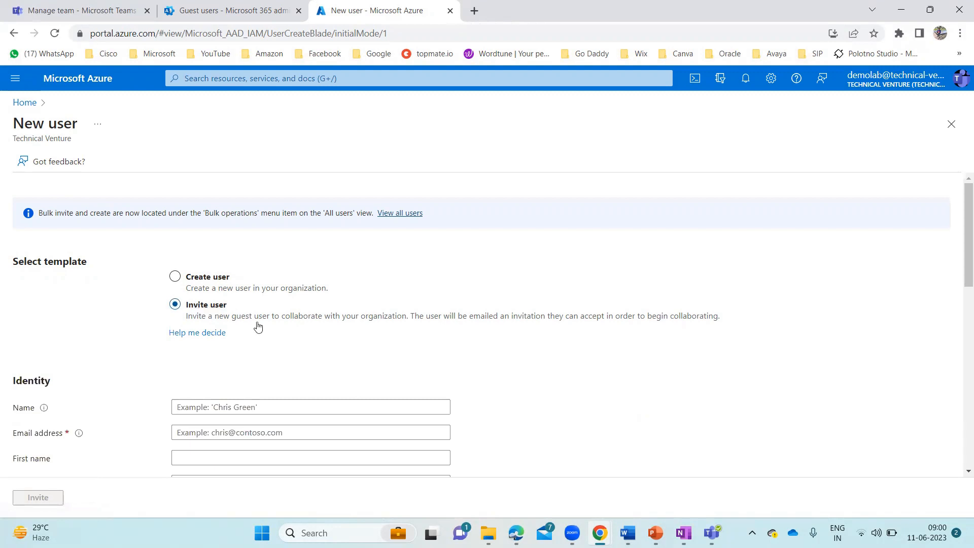
pyautogui.click(236, 406)
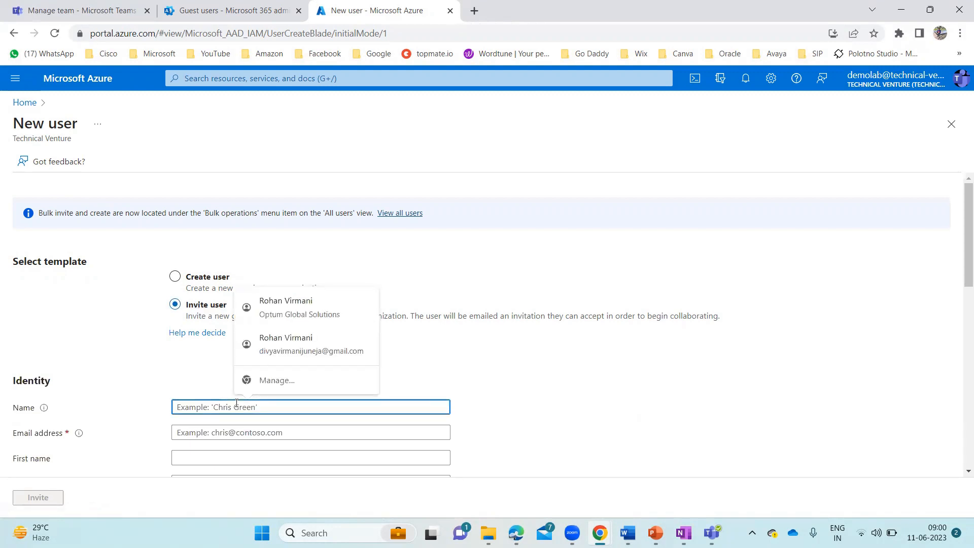
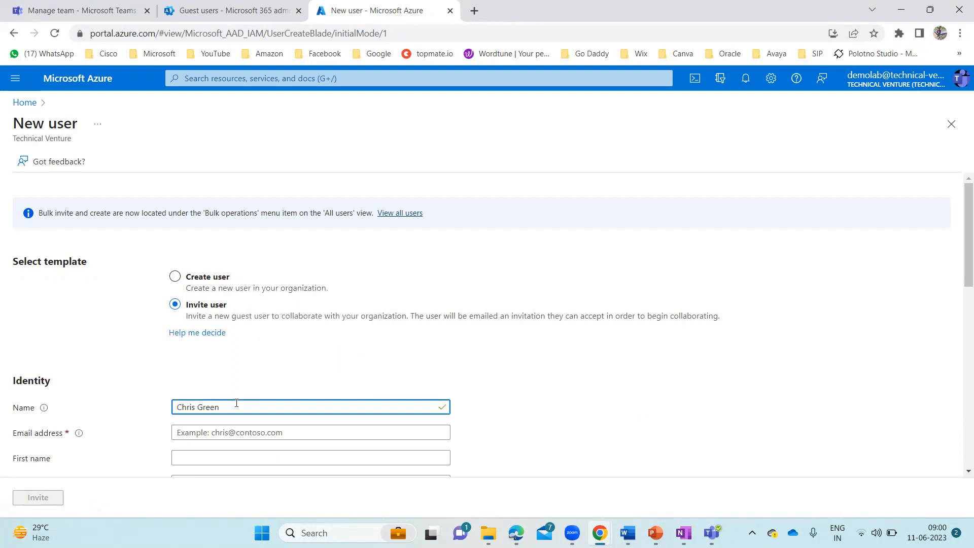
pyautogui.scroll(-3, 237, 403)
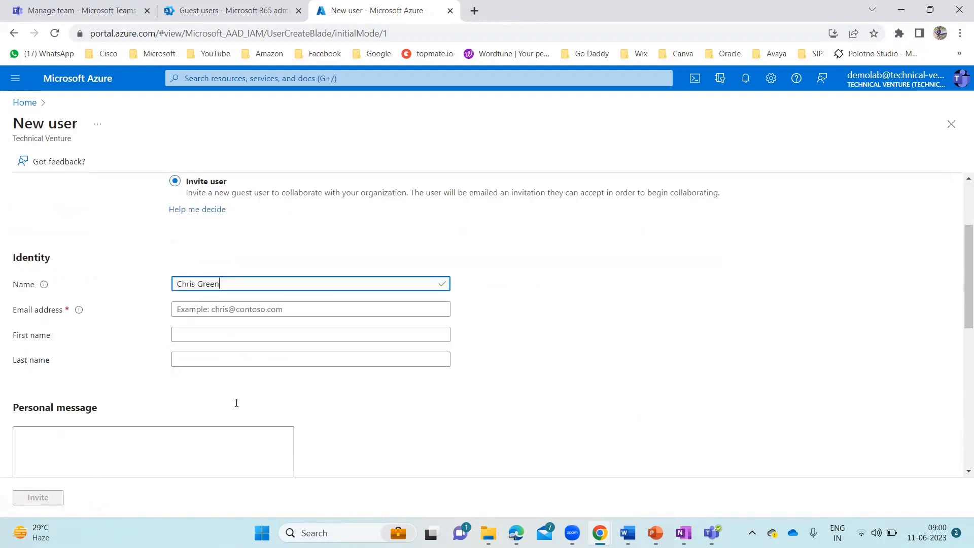
pyautogui.click(234, 302)
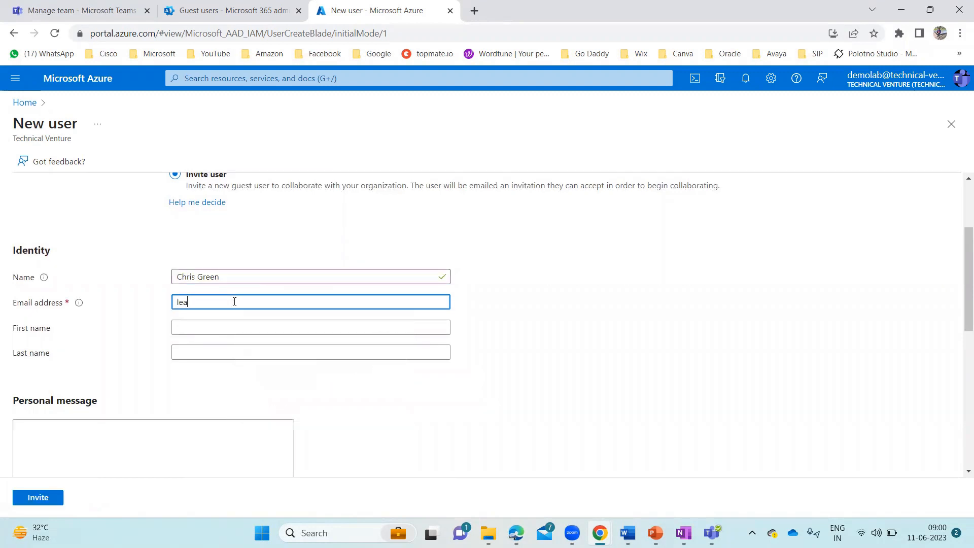
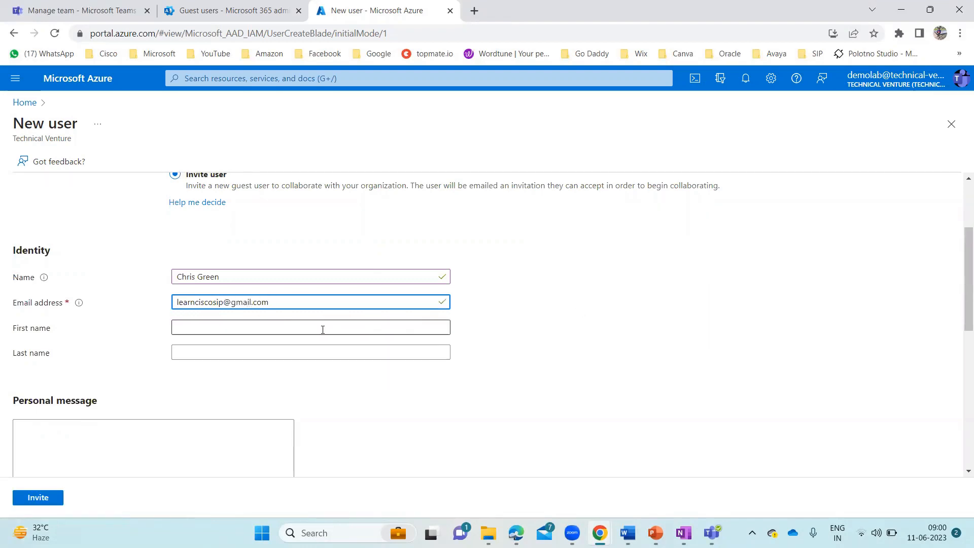
# Fill in the guest's first and last name and send the invitation
pyautogui.click(232, 326)
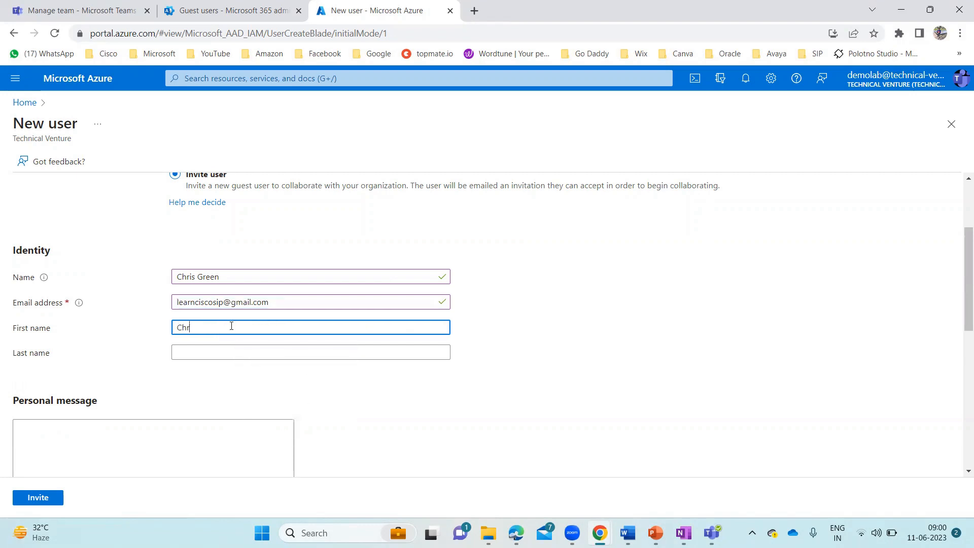
pyautogui.press('Tab')
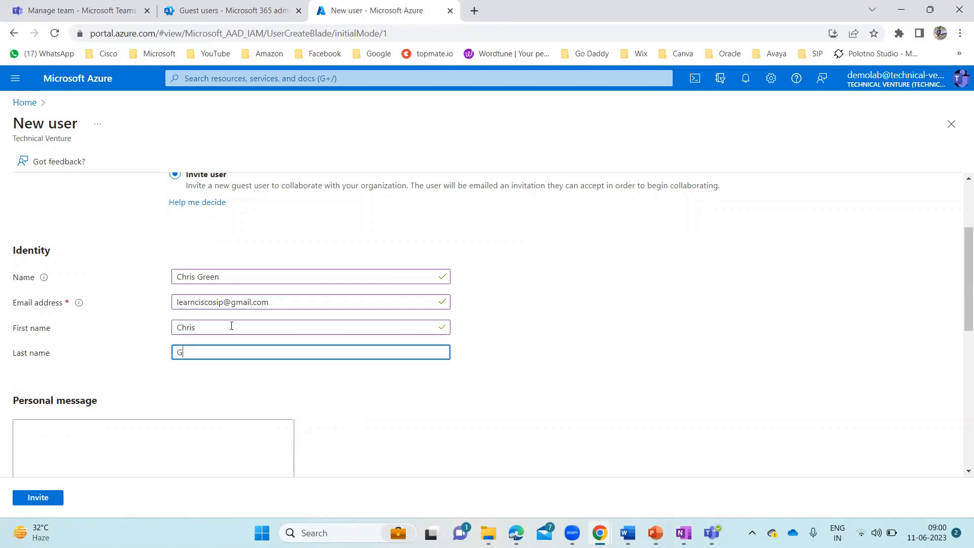
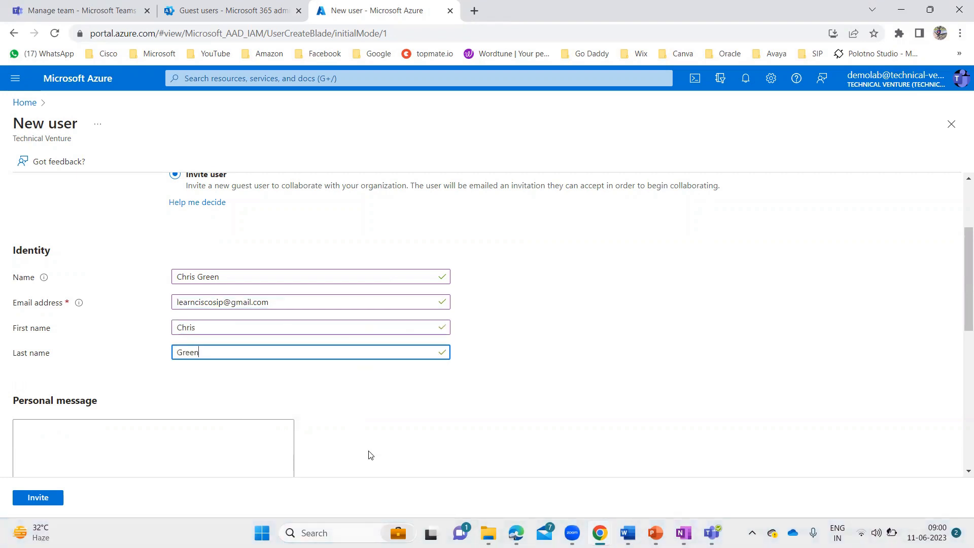
pyautogui.scroll(-6, 305, 385)
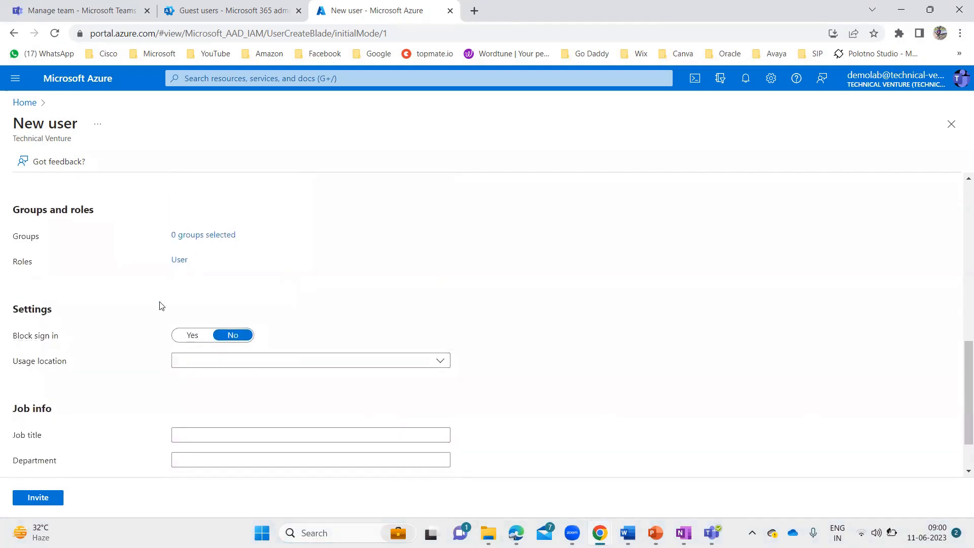
pyautogui.hotkey('ctrl', '-')
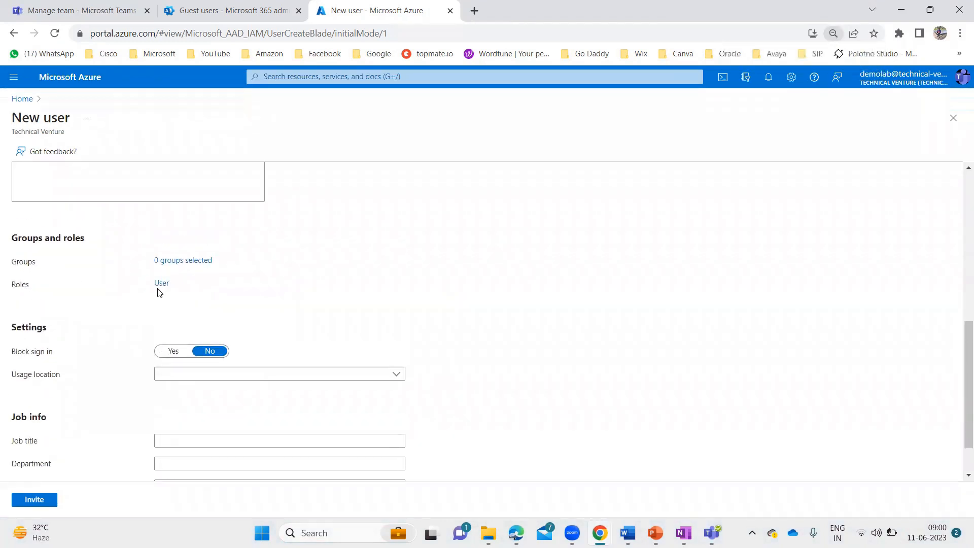
pyautogui.scroll(3, 157, 293)
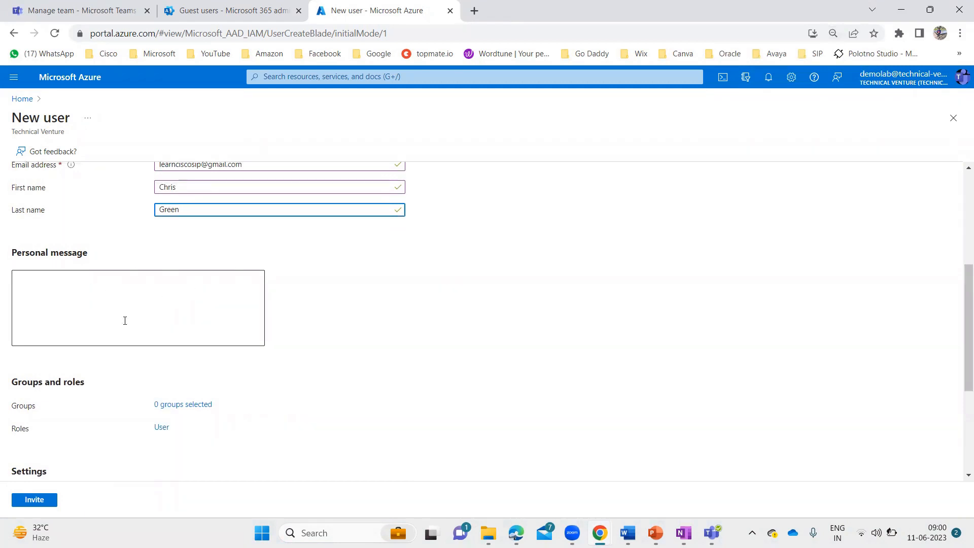
pyautogui.scroll(-3, 301, 359)
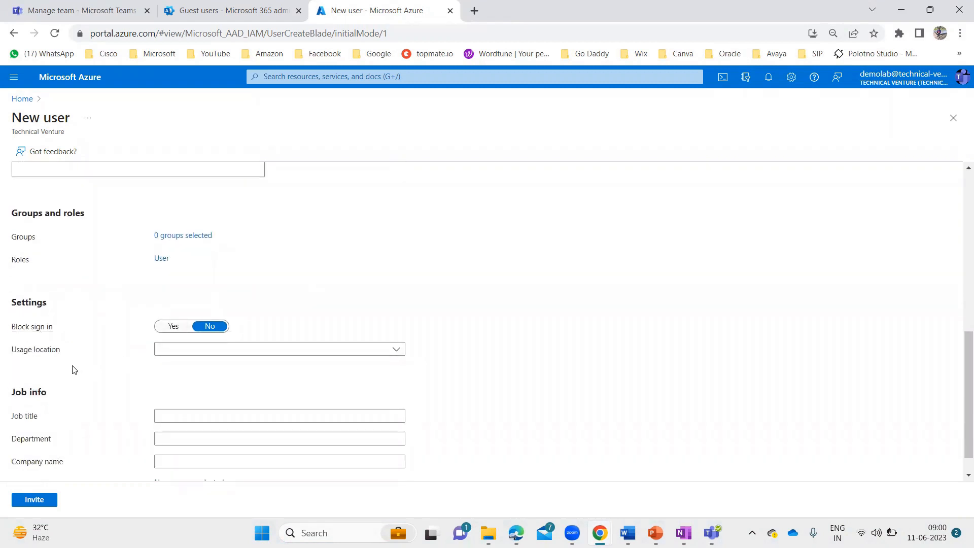
pyautogui.scroll(-1, 94, 432)
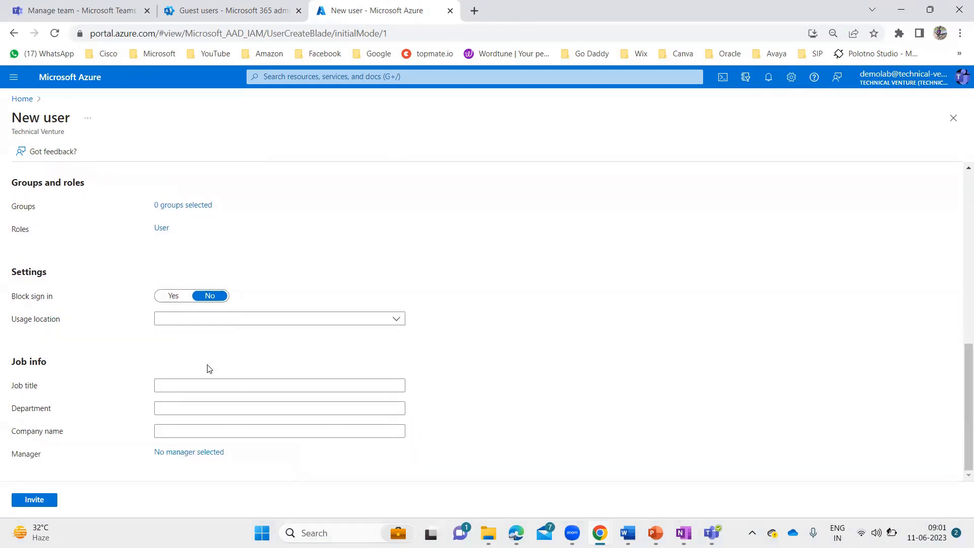
pyautogui.click(33, 501)
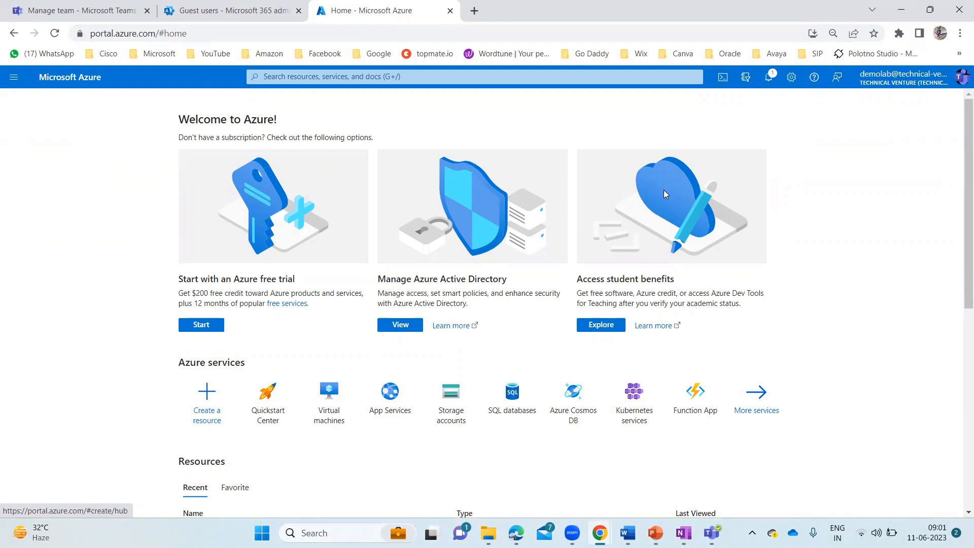
# Refresh the Guest users list to confirm the new guest, then return to the Teams tab
pyautogui.click(281, 19)
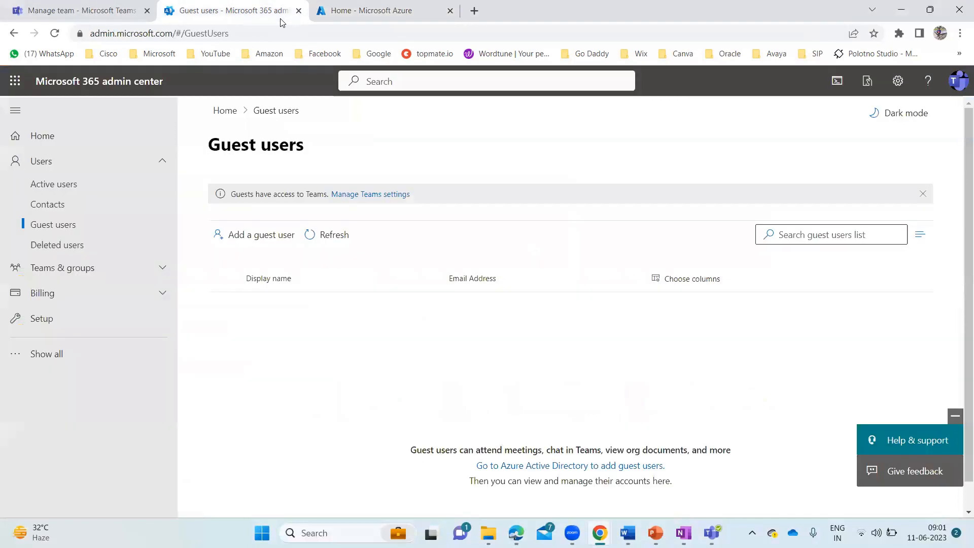
pyautogui.click(322, 237)
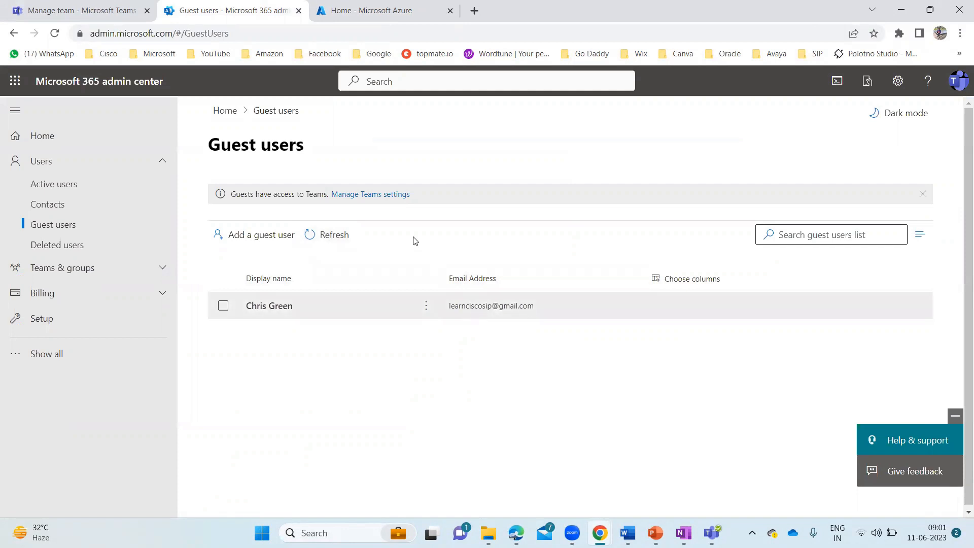
pyautogui.click(108, 4)
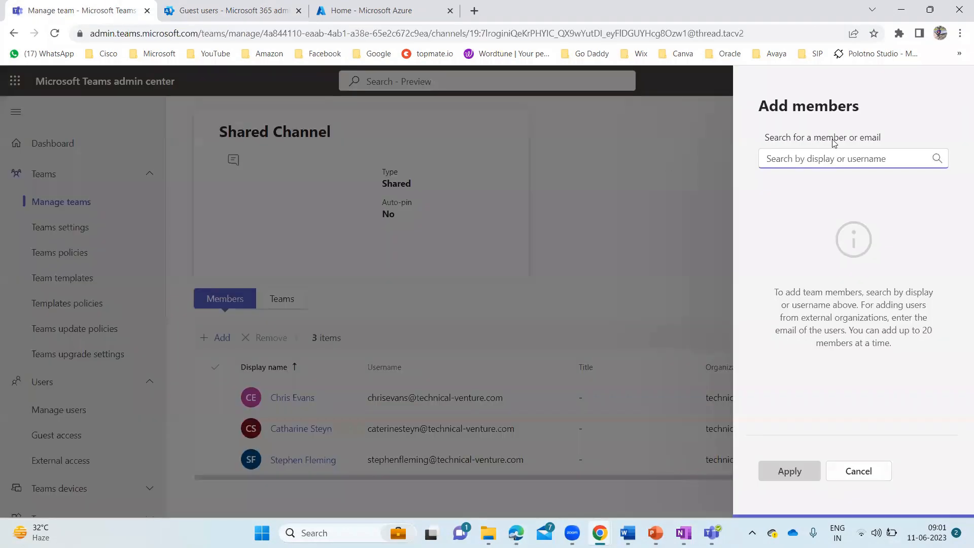
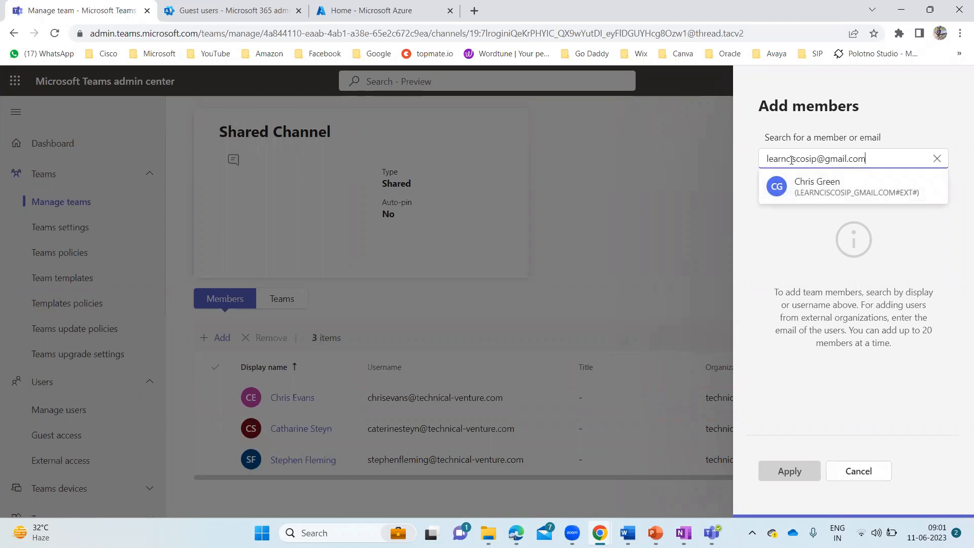
# Search the guest's Gmail address, queue and apply them to Shared Channel, then recheck the guest users list
pyautogui.click(832, 191)
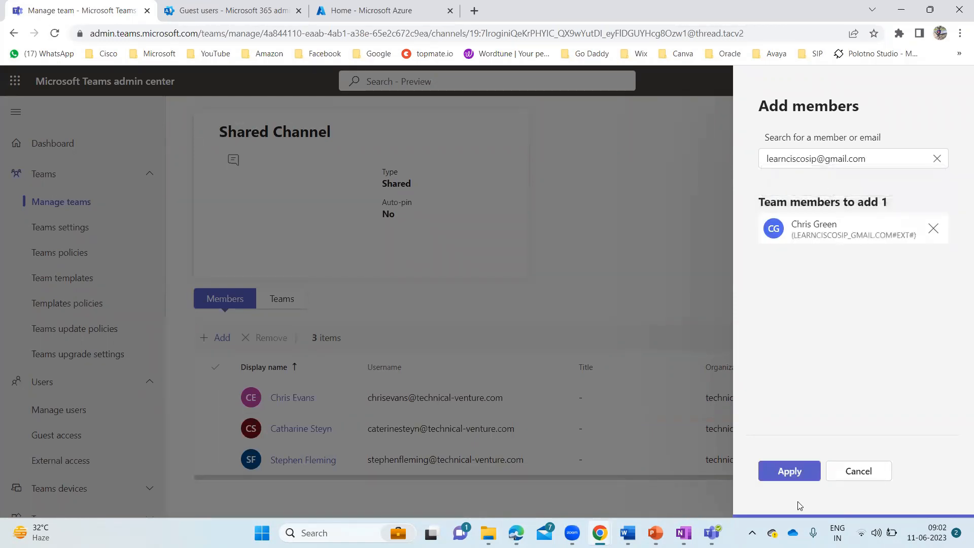
pyautogui.click(794, 473)
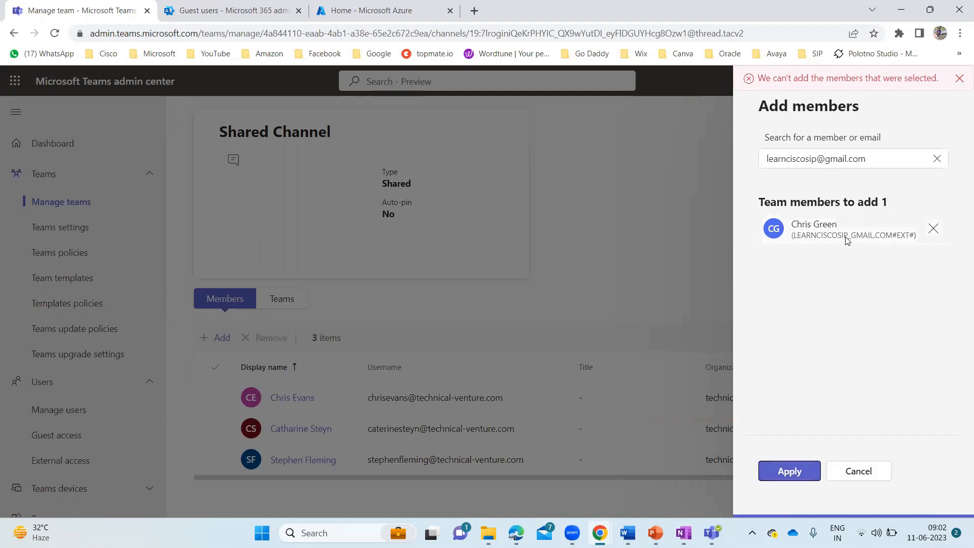
pyautogui.click(254, 19)
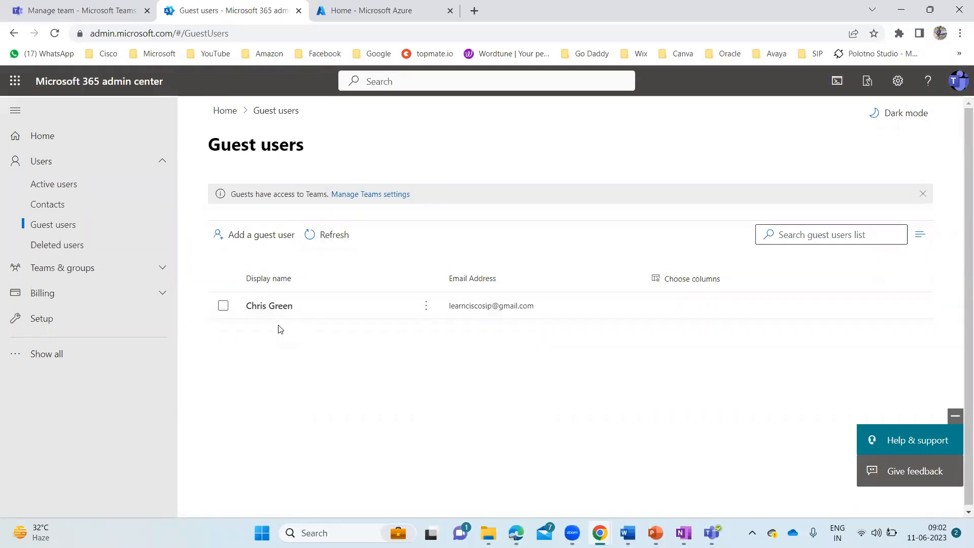
pyautogui.click(122, 7)
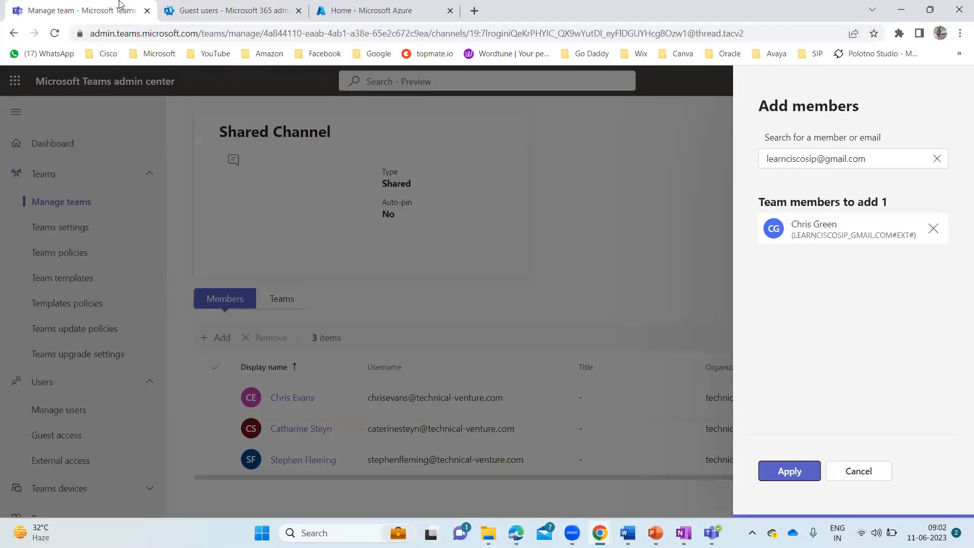
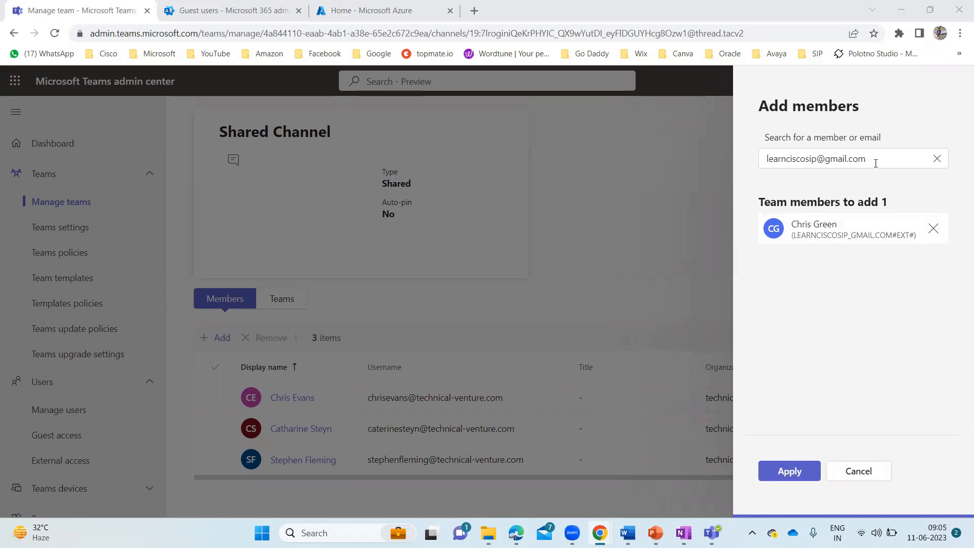
# Retry adding the guest to Shared Channel by their e-mail address, then dismiss the can't-add-members error
pyautogui.click(933, 228)
pyautogui.click(937, 159)
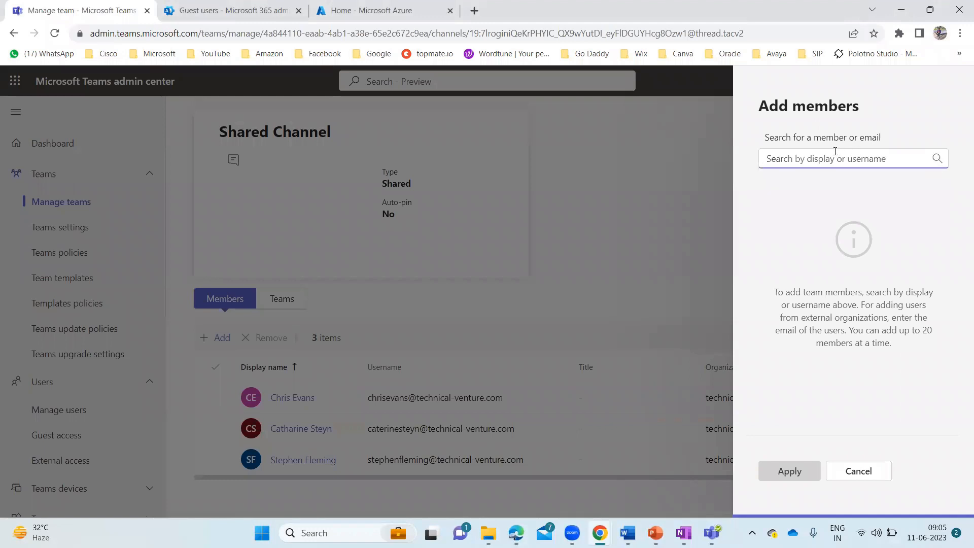
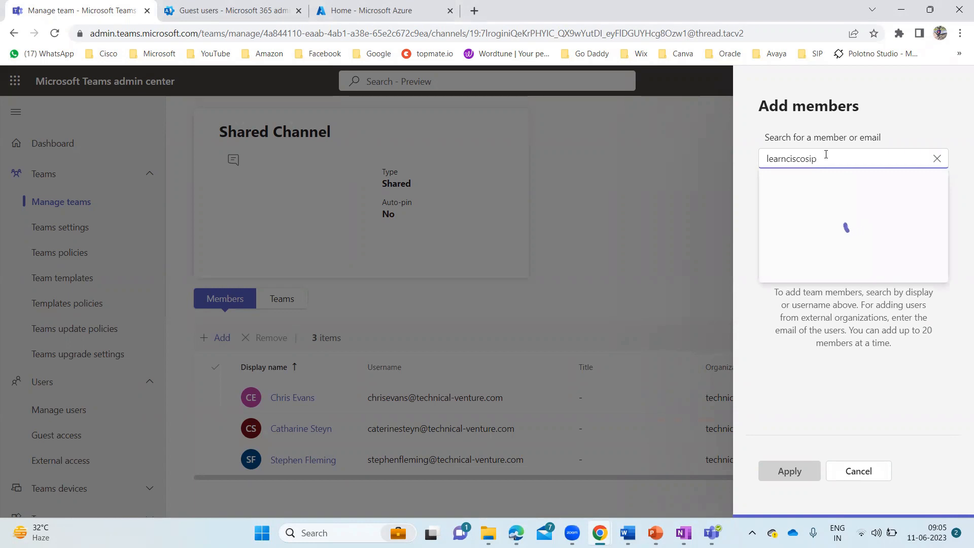
pyautogui.click(846, 196)
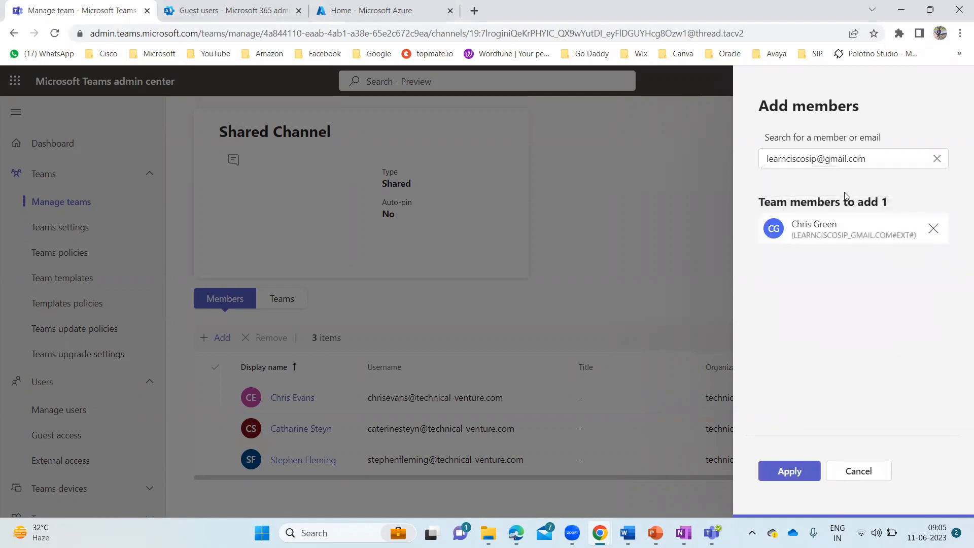
pyautogui.click(796, 470)
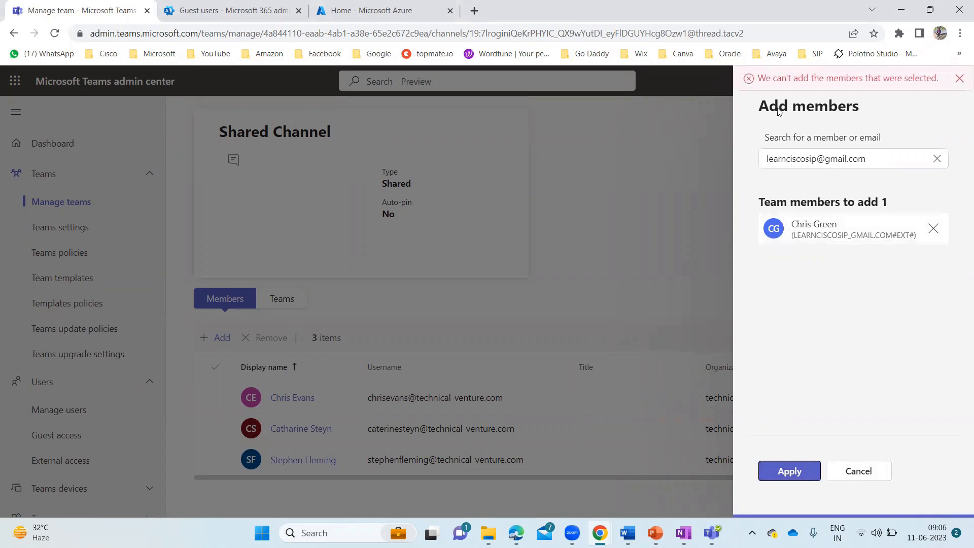
pyautogui.click(959, 79)
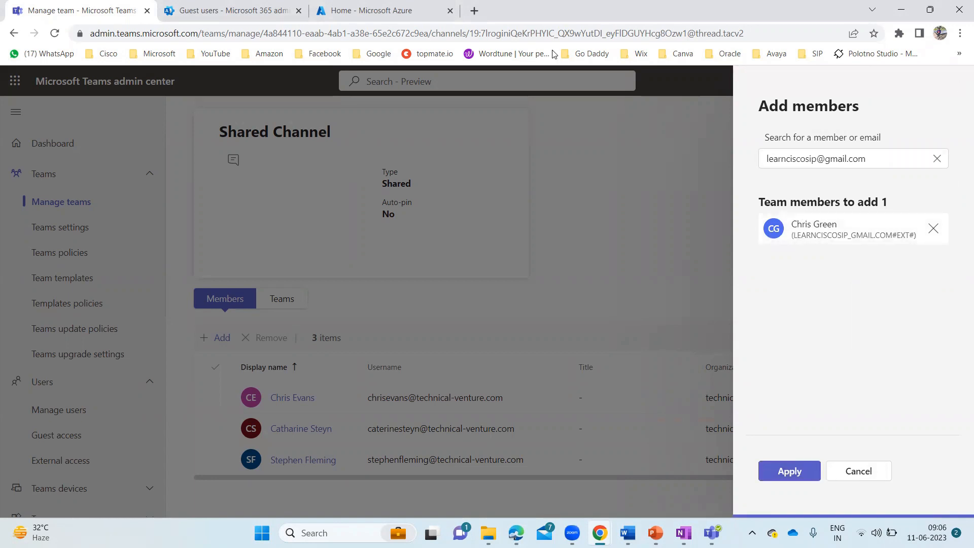
# Reload the Microsoft 365 Guest users list, then go back to the Teams admin channel page
pyautogui.click(252, 18)
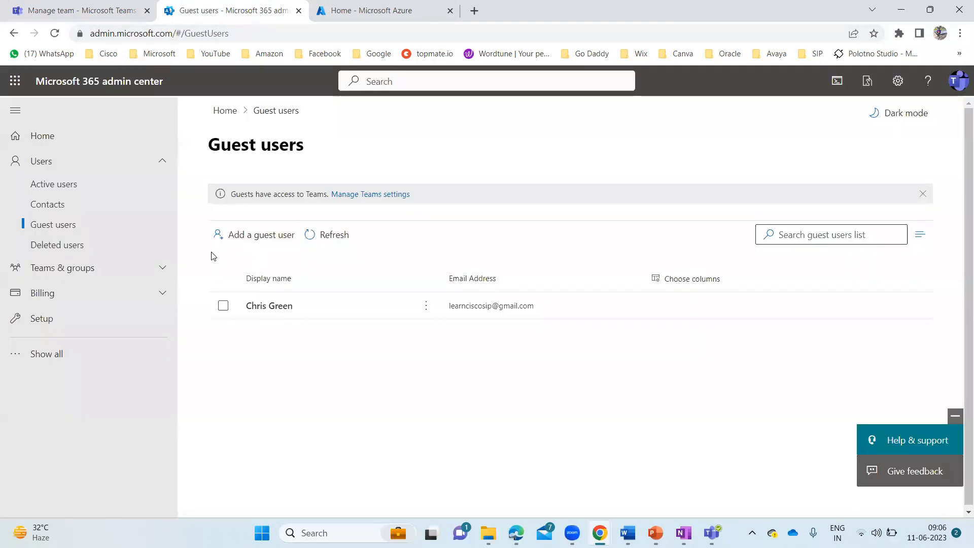
pyautogui.click(54, 33)
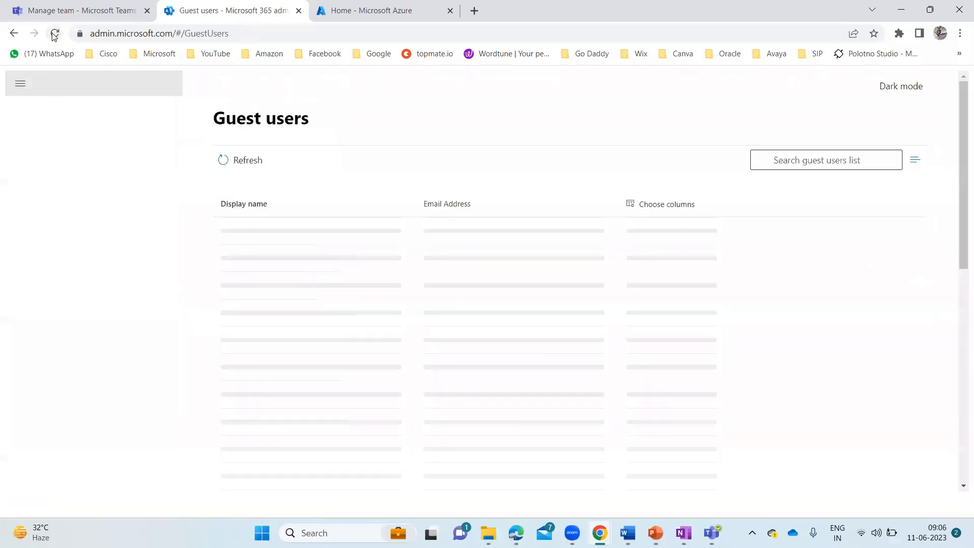
pyautogui.click(76, 12)
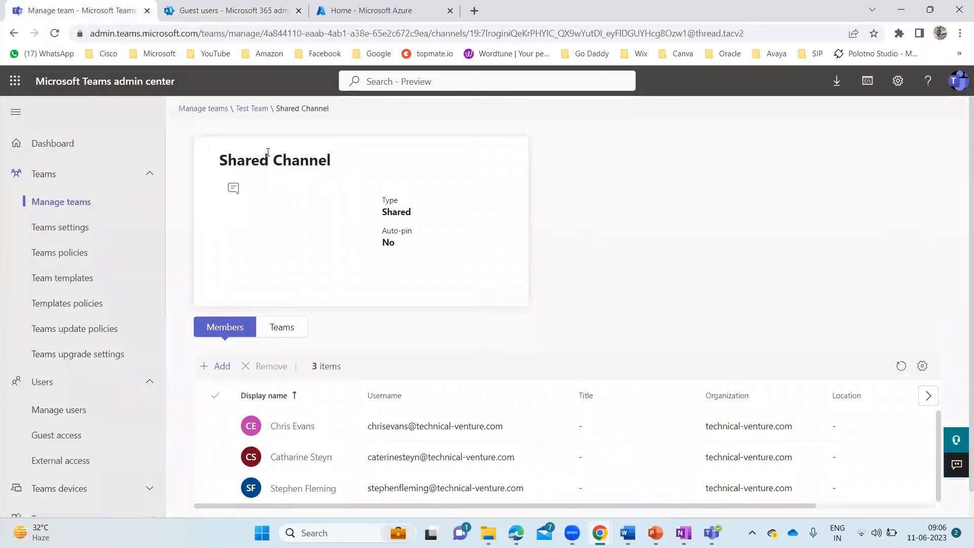
# Add the guest user to Test Team's members, where they now show the Guest role
pyautogui.click(252, 109)
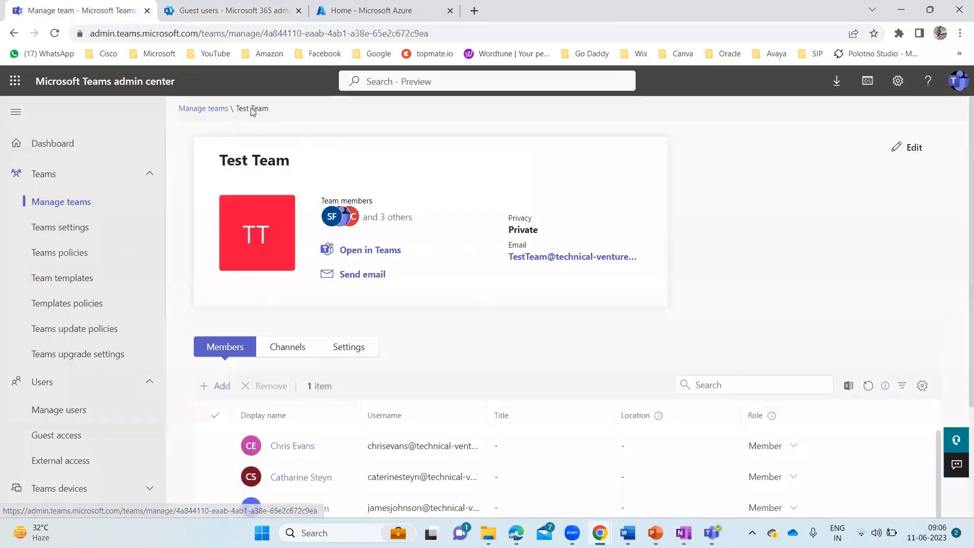
pyautogui.scroll(-3, 491, 379)
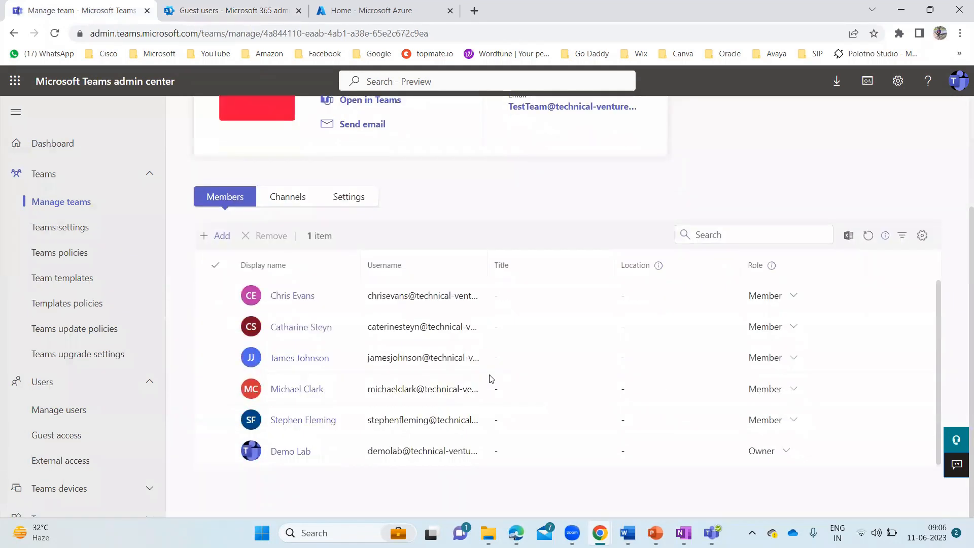
pyautogui.click(216, 236)
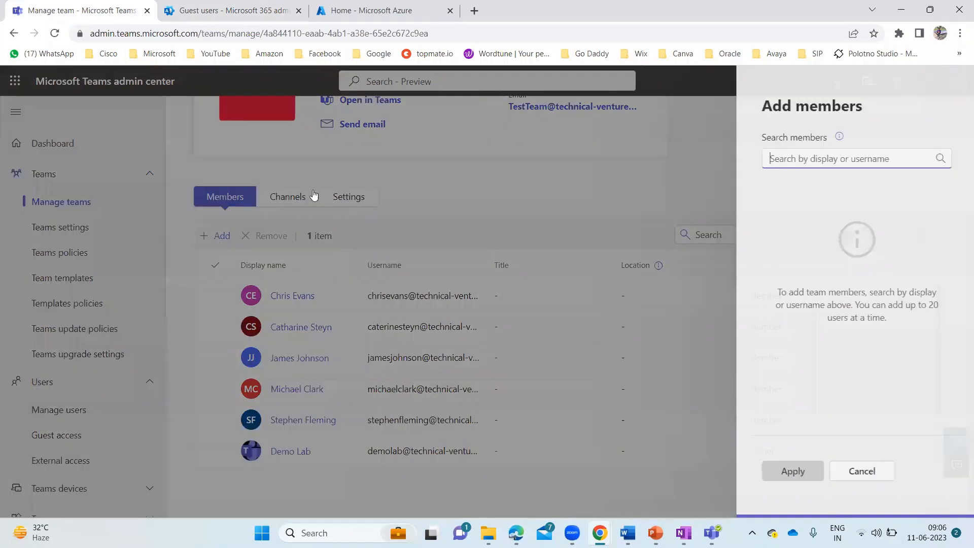
pyautogui.write('learncisco')
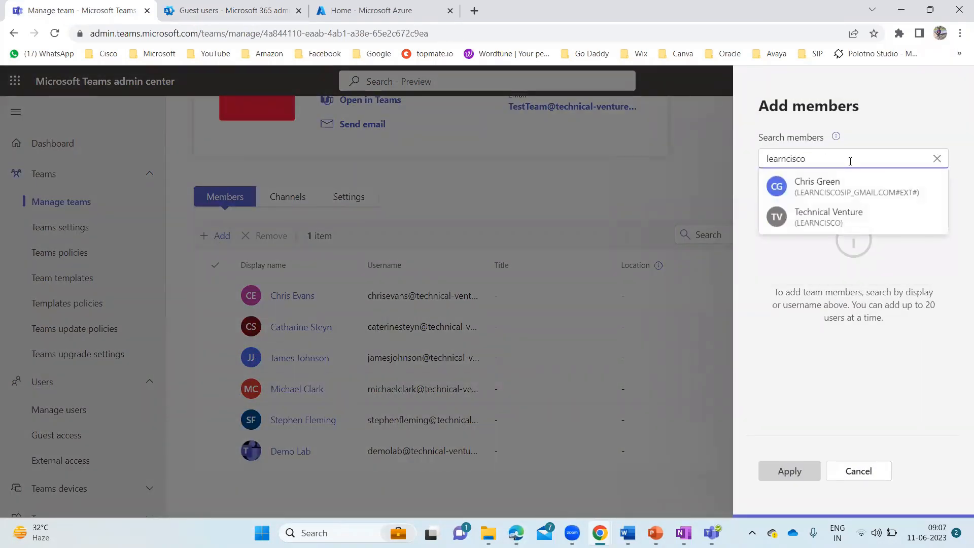
pyautogui.click(833, 191)
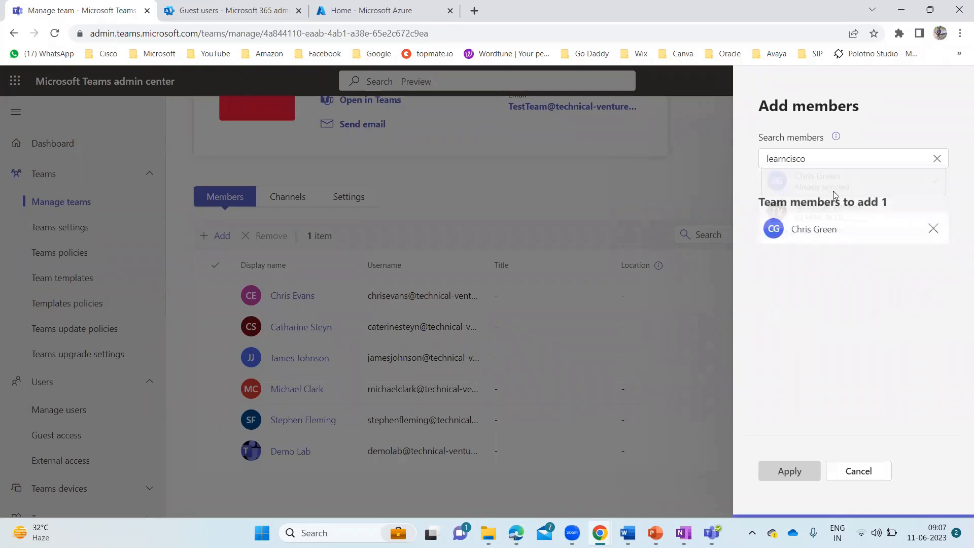
pyautogui.click(790, 472)
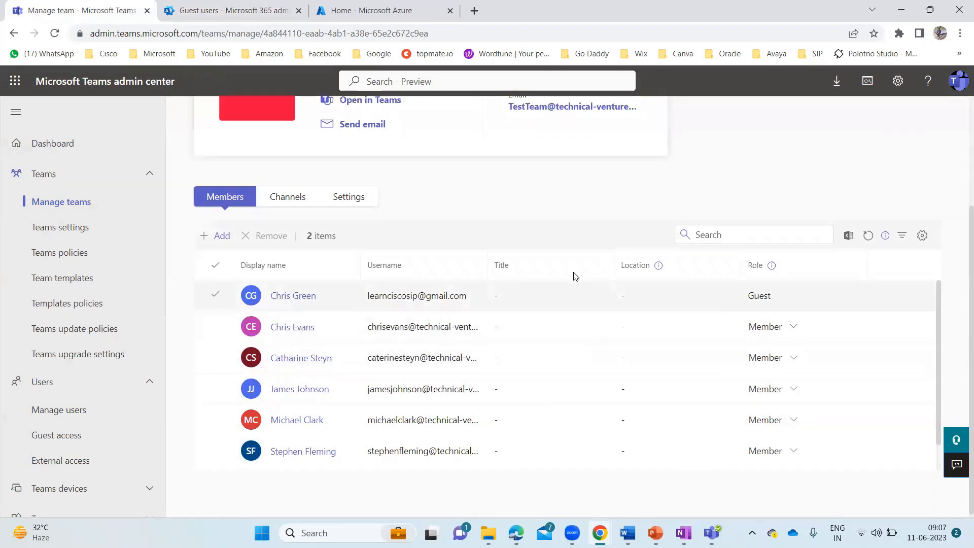
pyautogui.scroll(3, 304, 267)
pyautogui.click(287, 348)
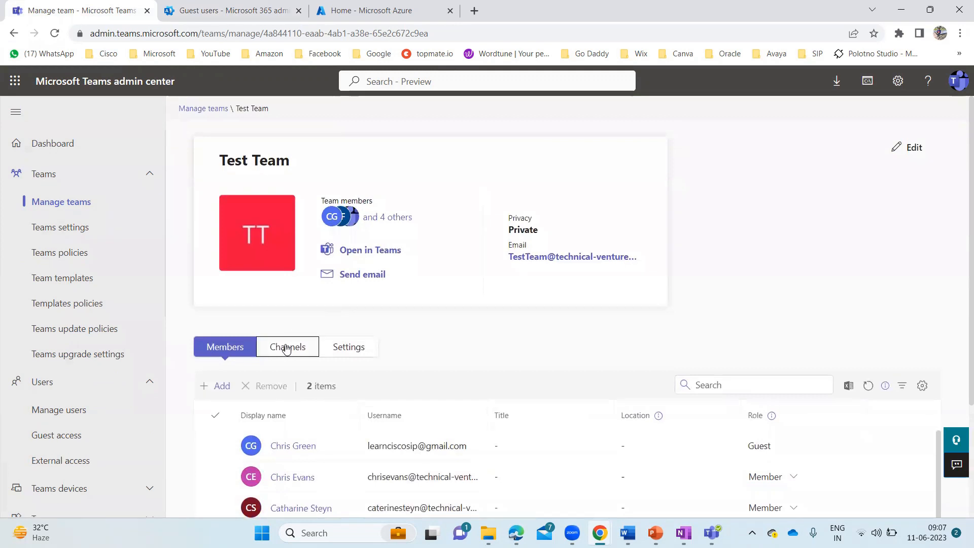
pyautogui.scroll(-2, 286, 348)
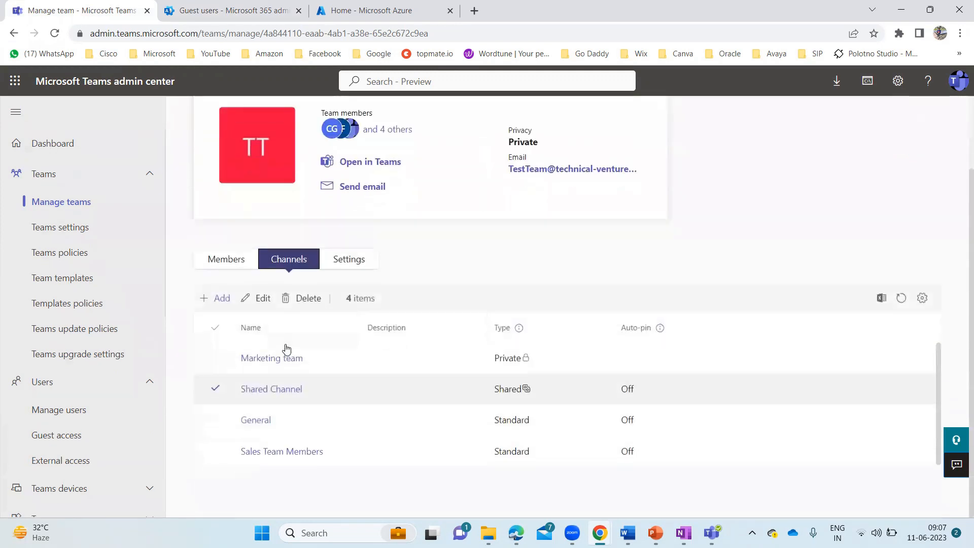
pyautogui.click(265, 390)
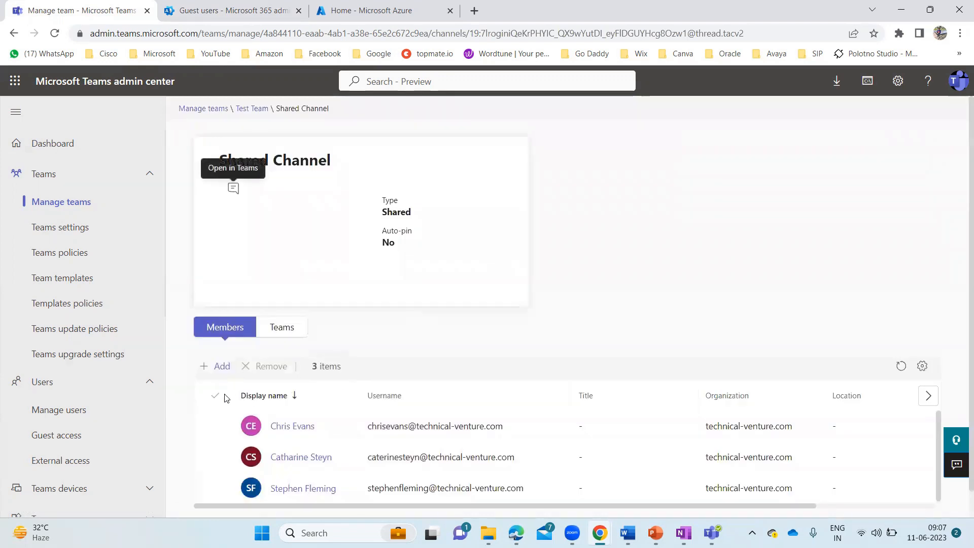
pyautogui.click(218, 366)
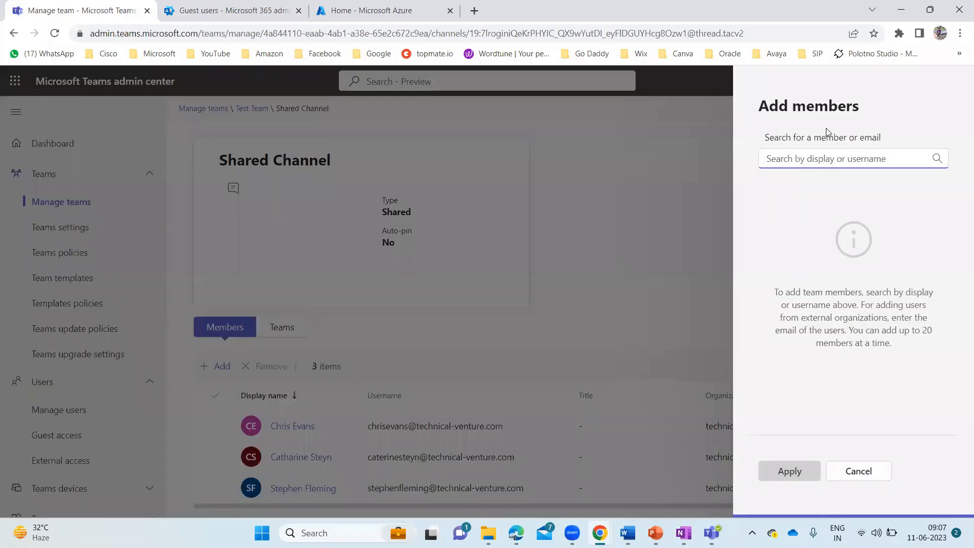
pyautogui.write('learn')
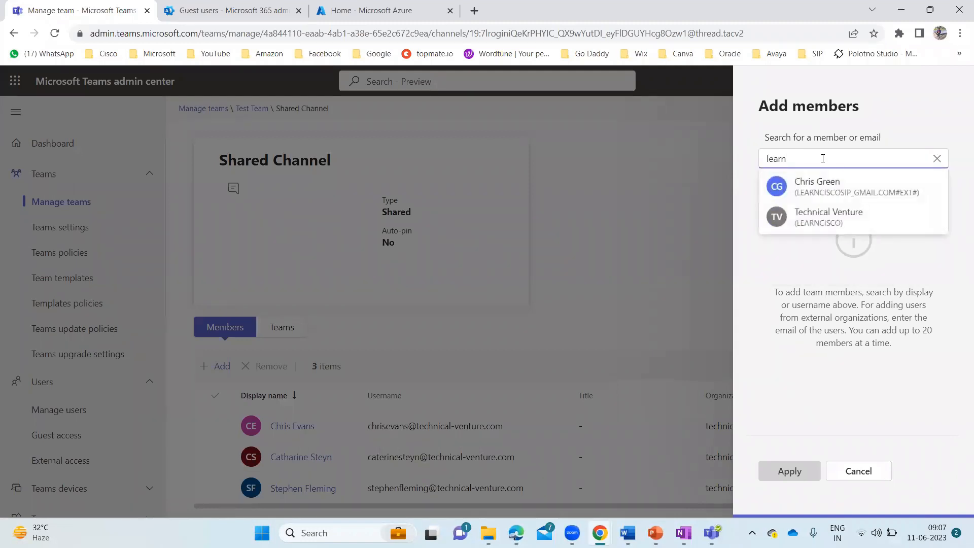
pyautogui.click(833, 191)
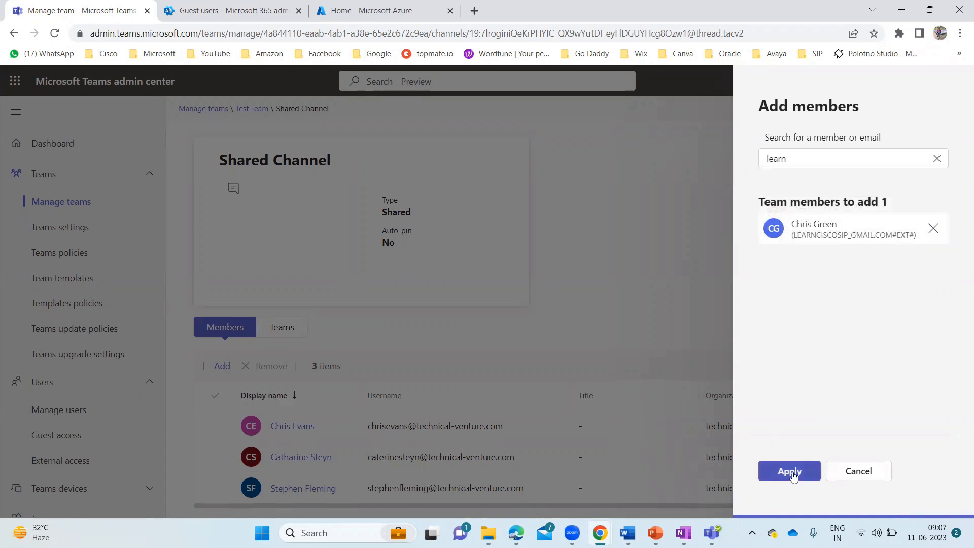
pyautogui.click(793, 471)
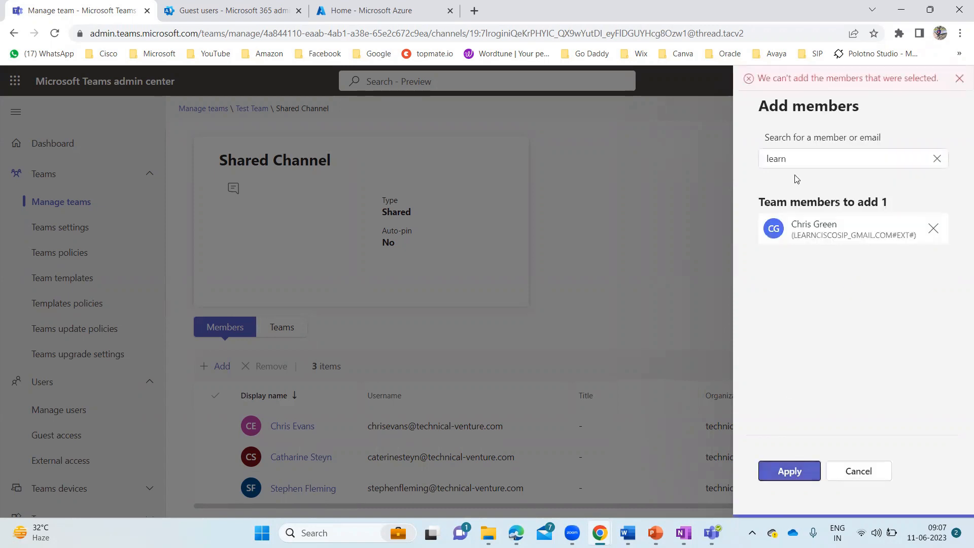
pyautogui.click(960, 80)
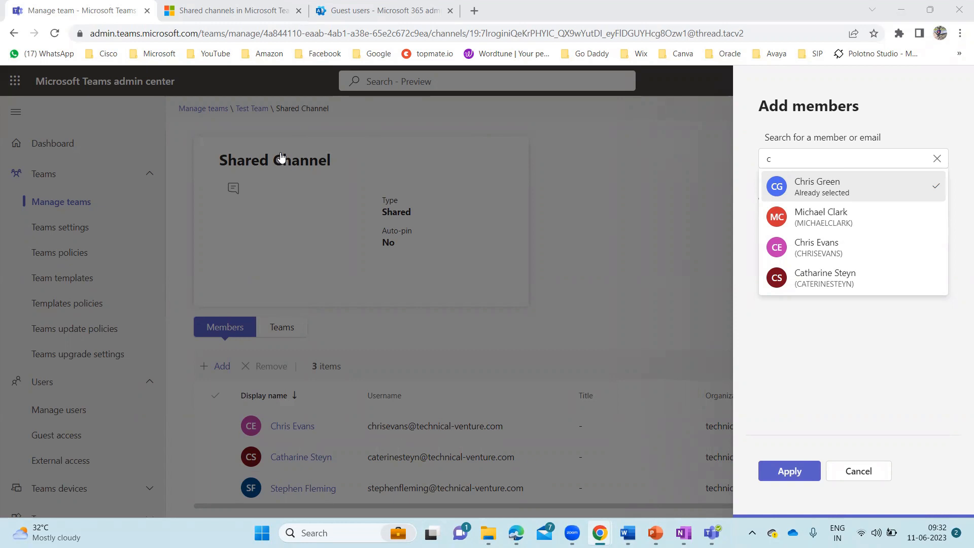
pyautogui.click(865, 186)
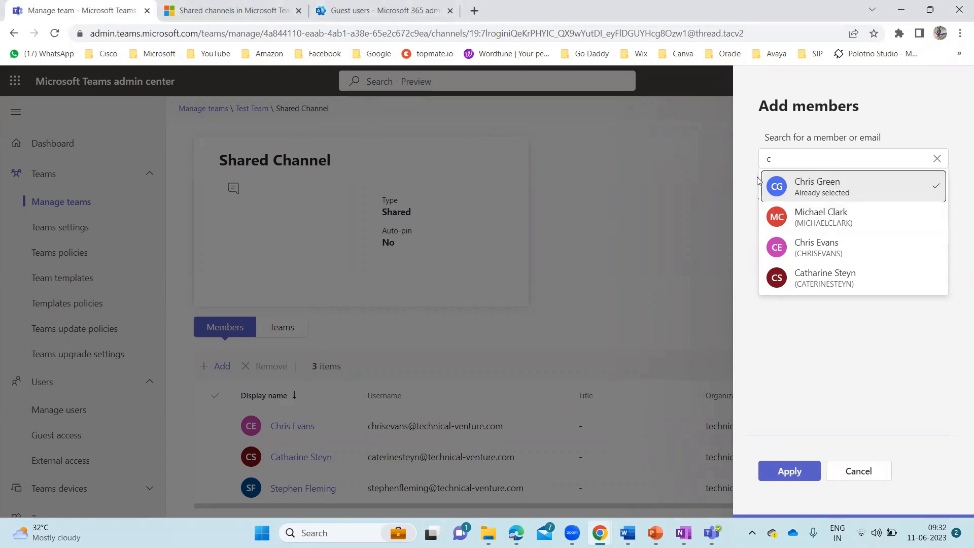
pyautogui.click(830, 385)
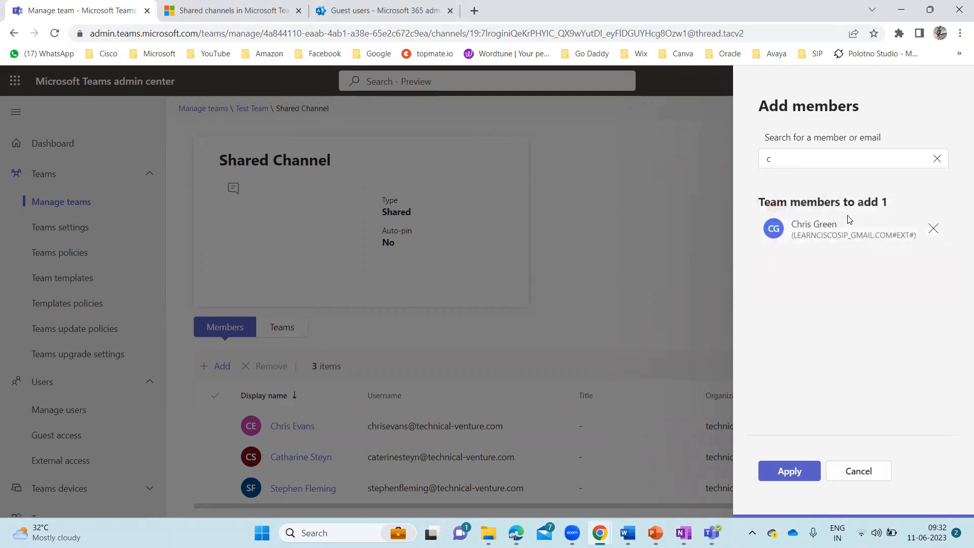
pyautogui.click(934, 229)
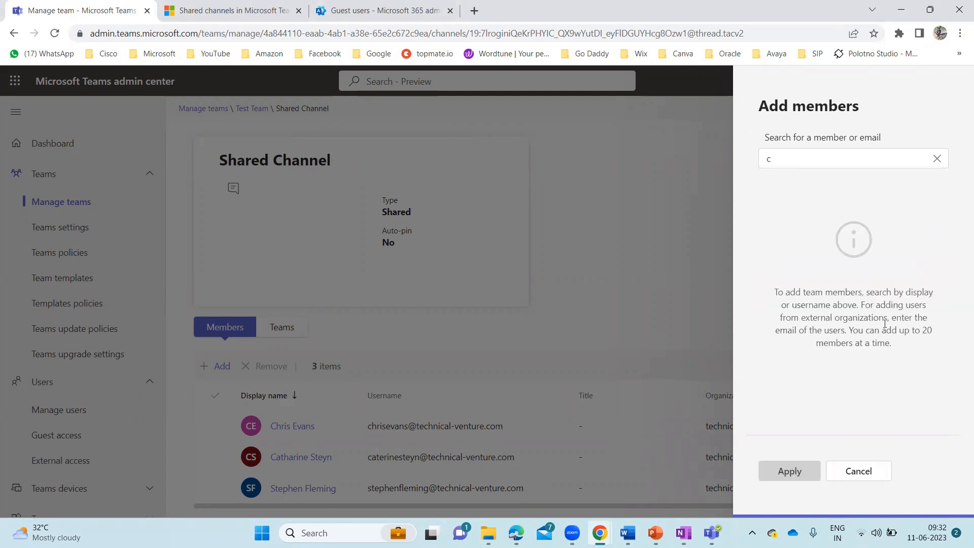
pyautogui.click(859, 469)
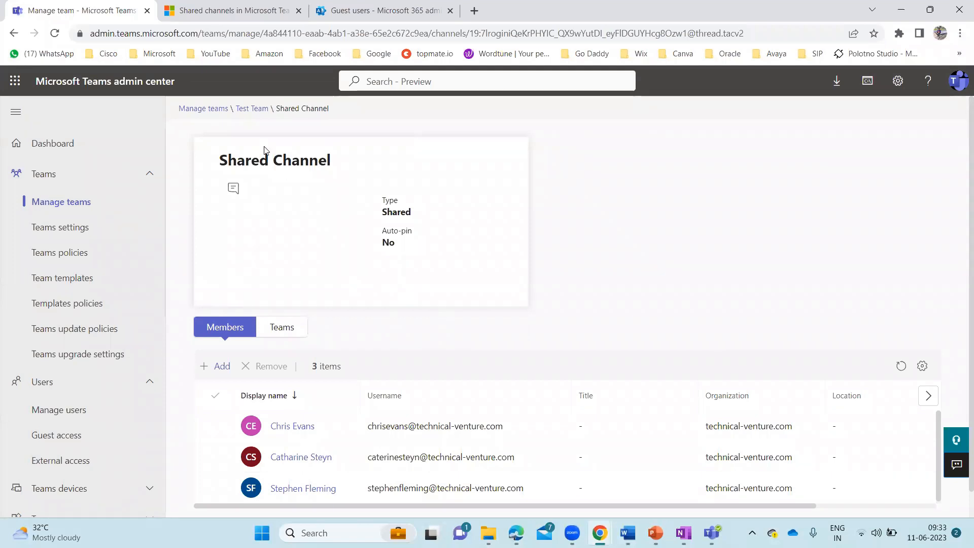
# Open Test Team's private Marketing team channel from its Channels list
pyautogui.click(251, 108)
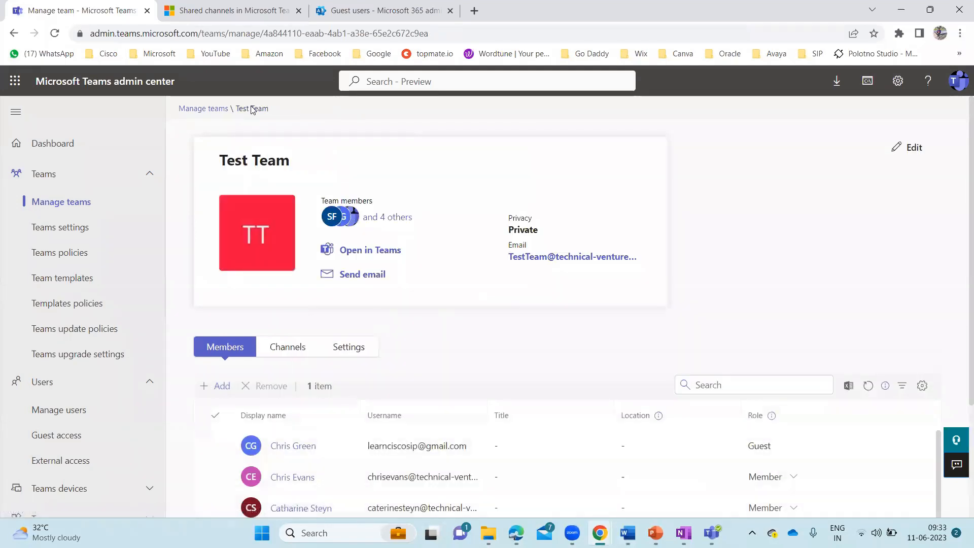
pyautogui.scroll(-2, 375, 304)
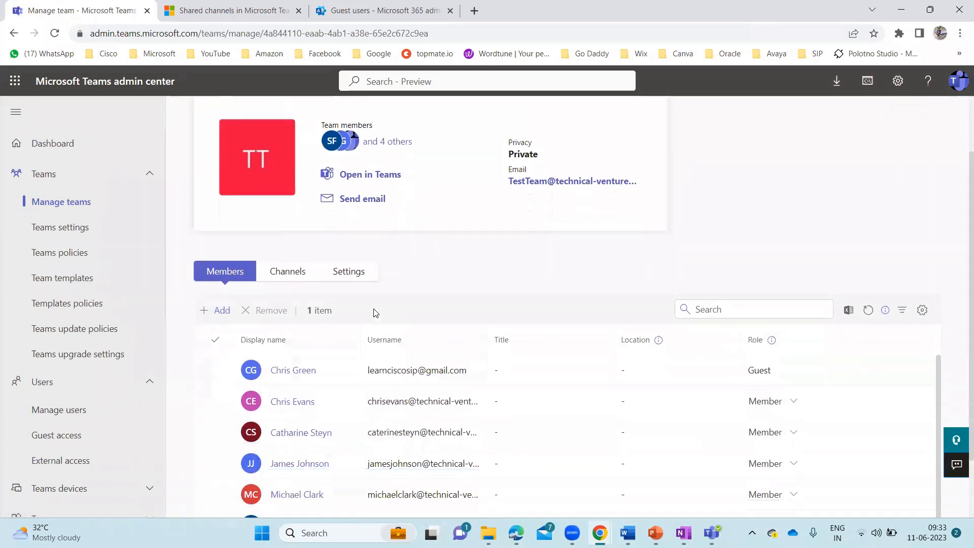
pyautogui.scroll(-1, 374, 313)
pyautogui.click(291, 222)
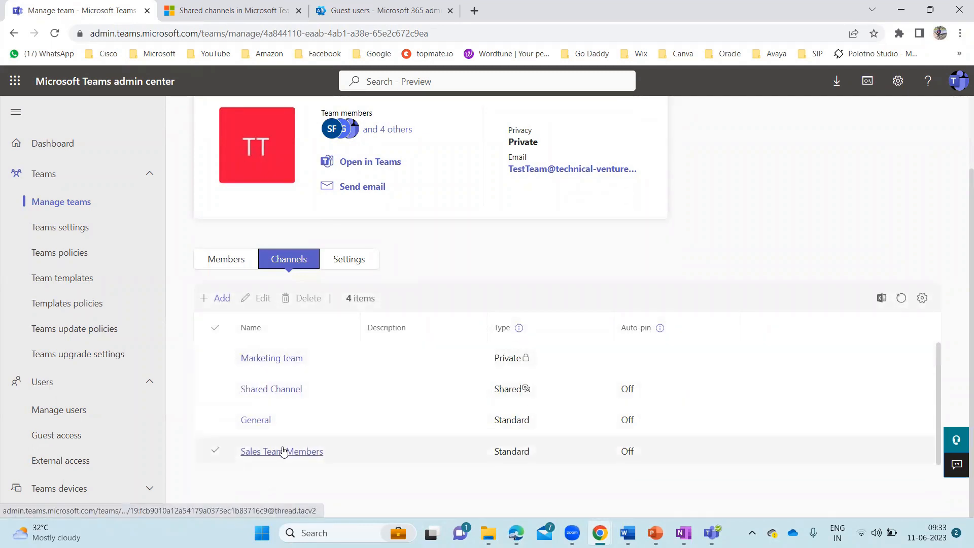
pyautogui.click(273, 359)
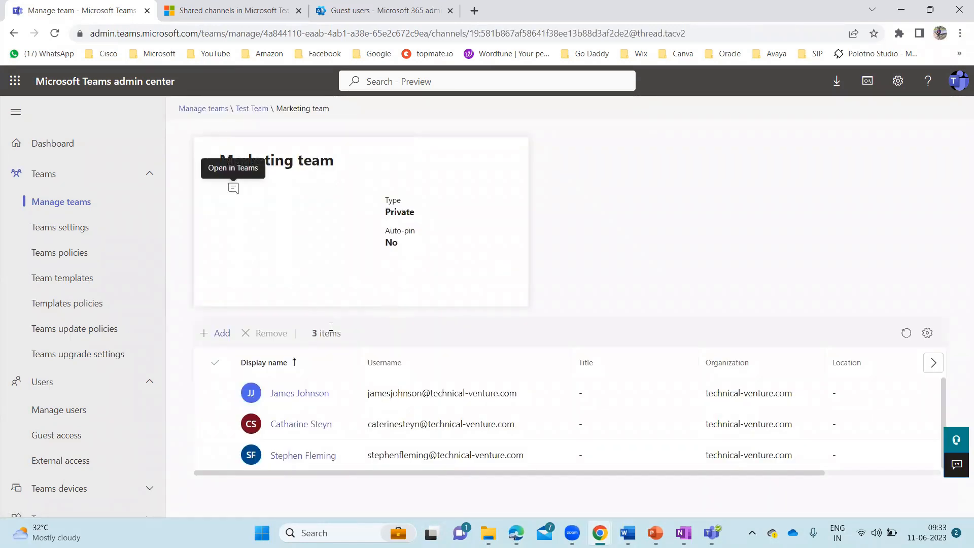
# Add the guest user, found by name, to Marketing team, bringing it to 4 members
pyautogui.click(217, 334)
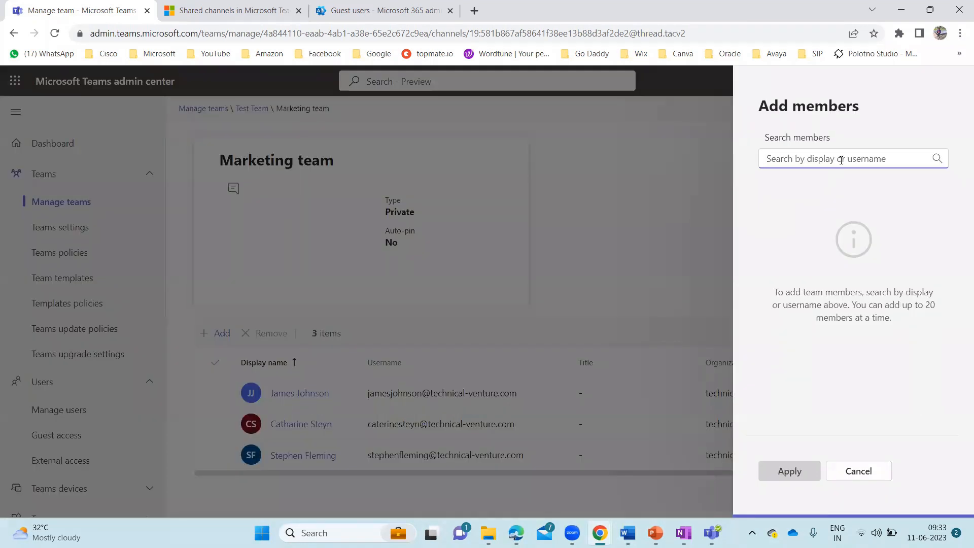
pyautogui.write('chri')
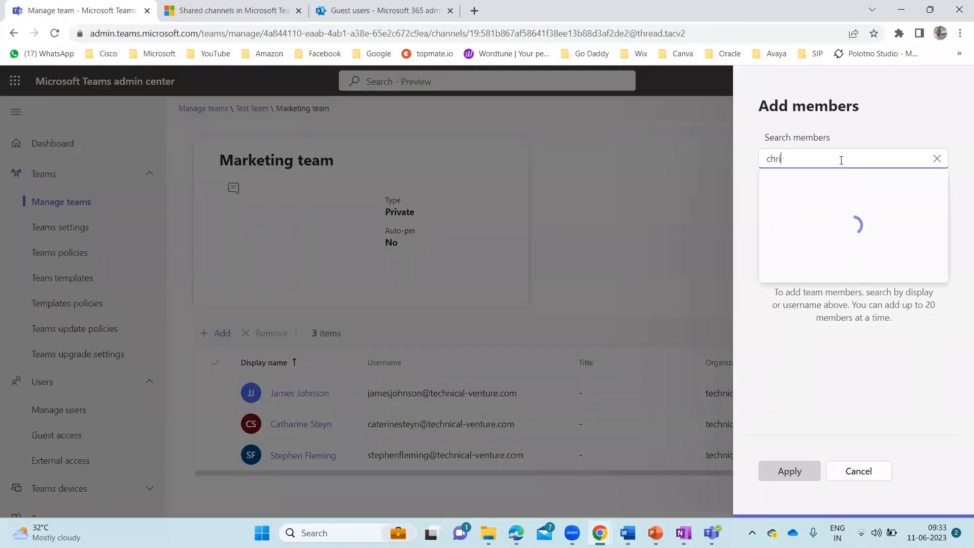
pyautogui.write('s g')
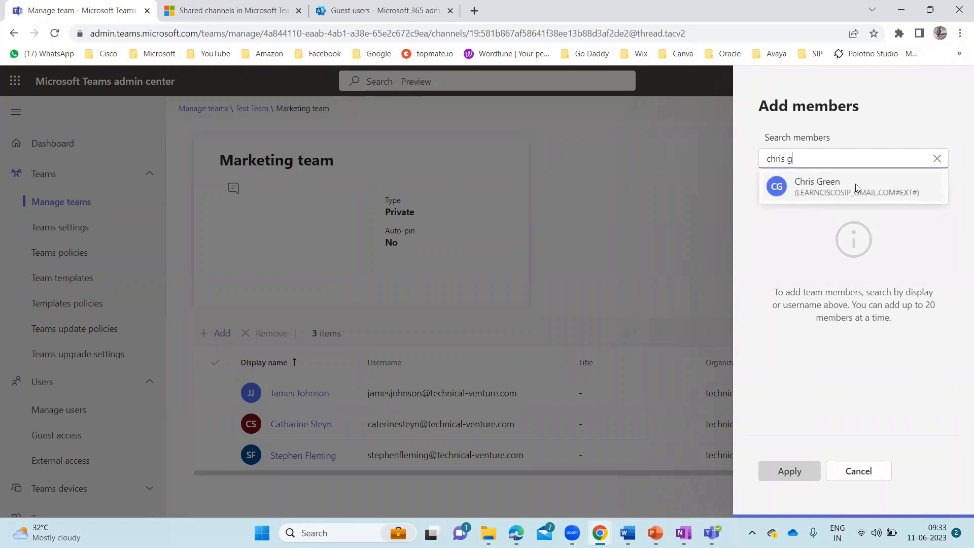
pyautogui.click(848, 189)
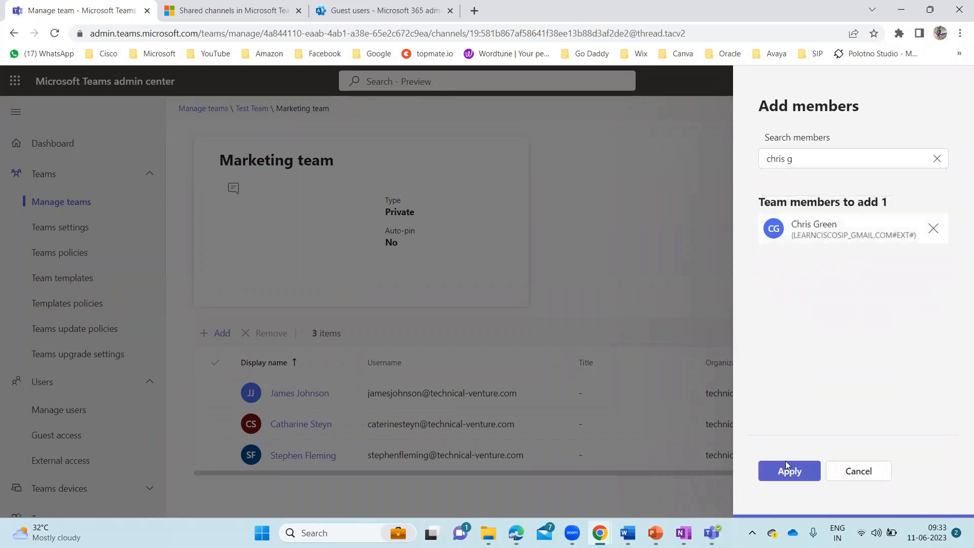
pyautogui.click(791, 472)
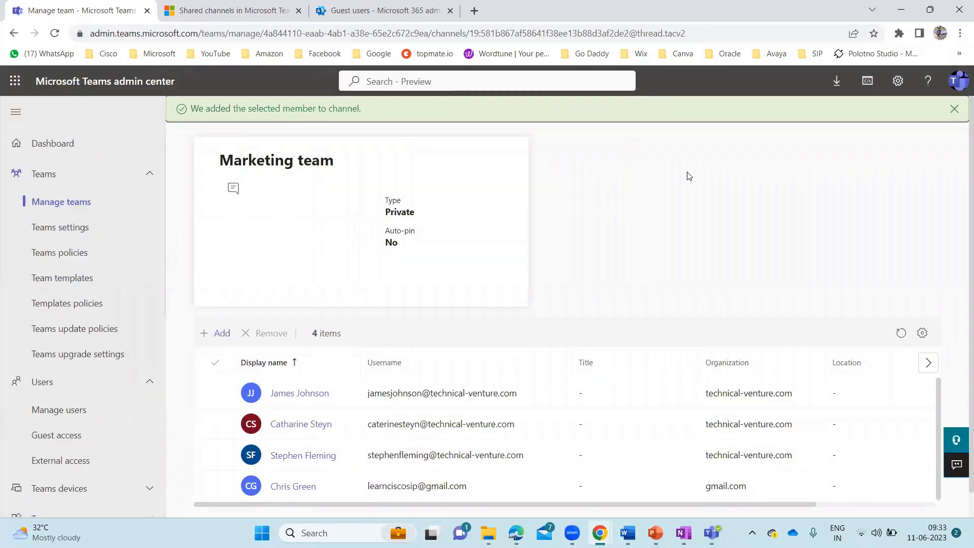
pyautogui.click(954, 110)
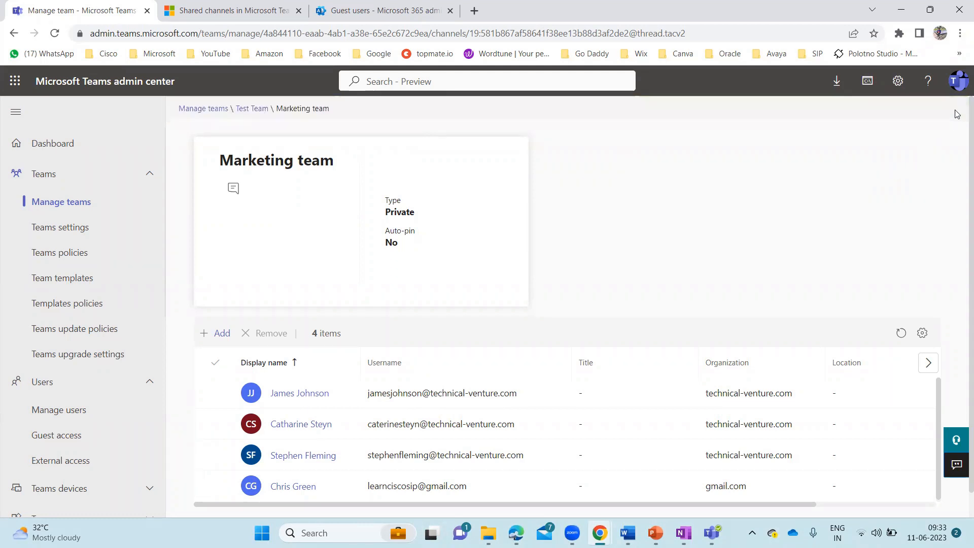
pyautogui.scroll(-1, 527, 307)
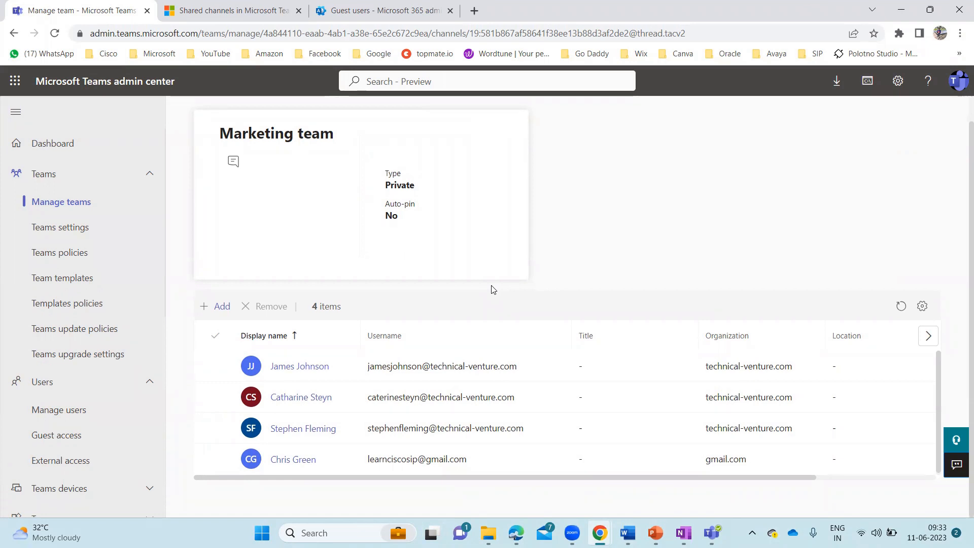
pyautogui.scroll(1, 335, 256)
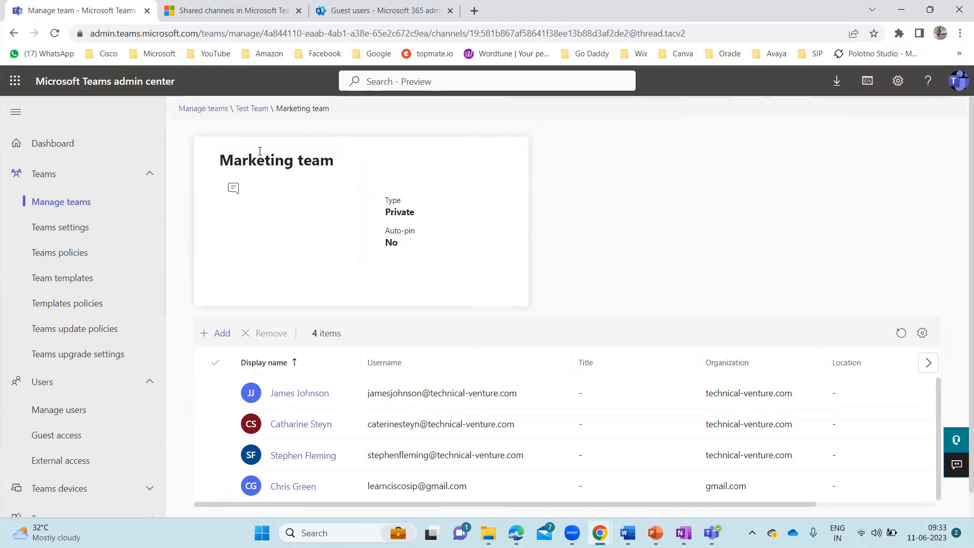
# Check the Sales Team Members channel for the guest, then return to Test Team's members list
pyautogui.click(256, 109)
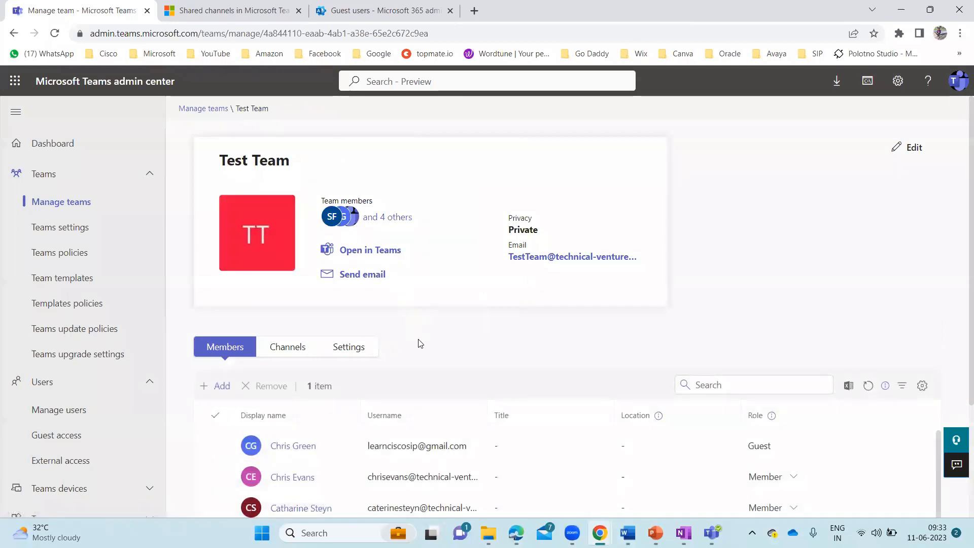
pyautogui.click(293, 349)
pyautogui.scroll(-2, 496, 362)
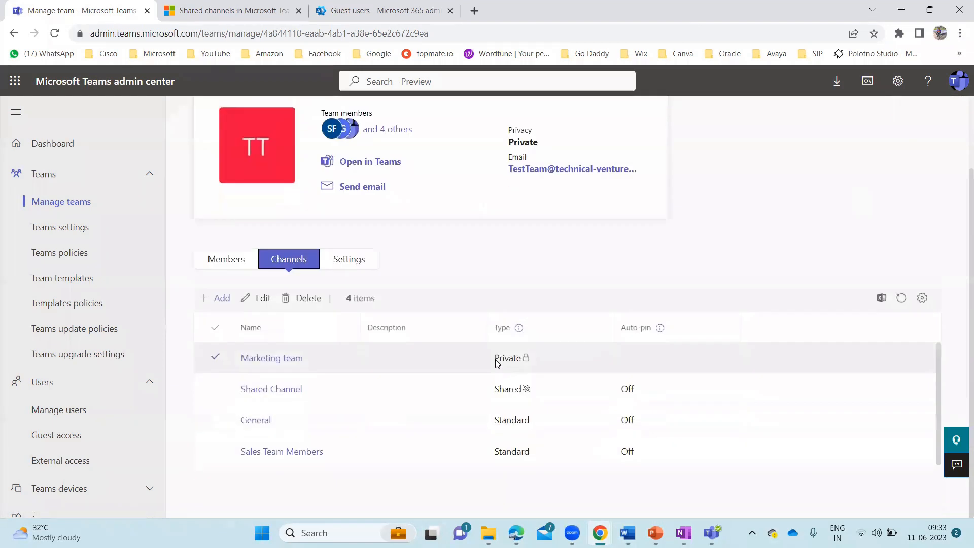
pyautogui.click(285, 455)
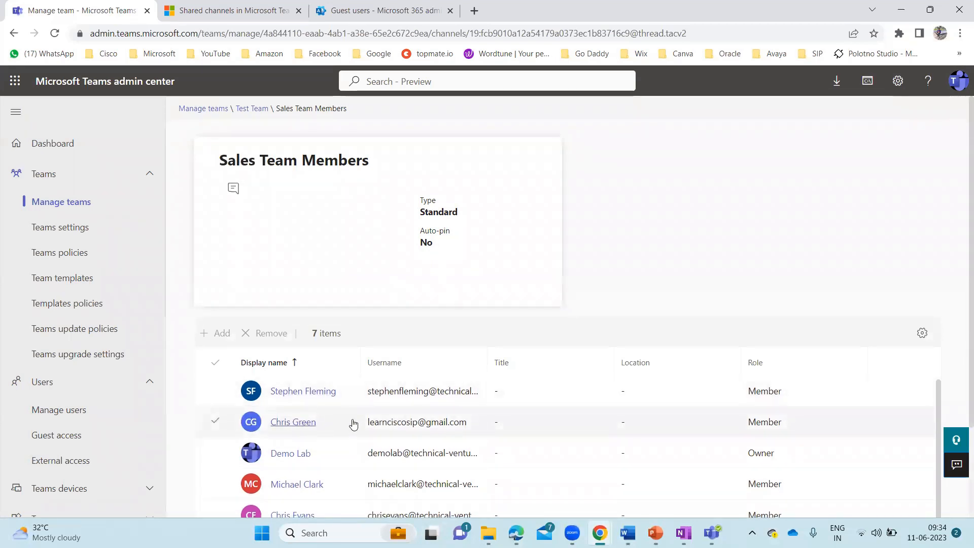
pyautogui.click(254, 109)
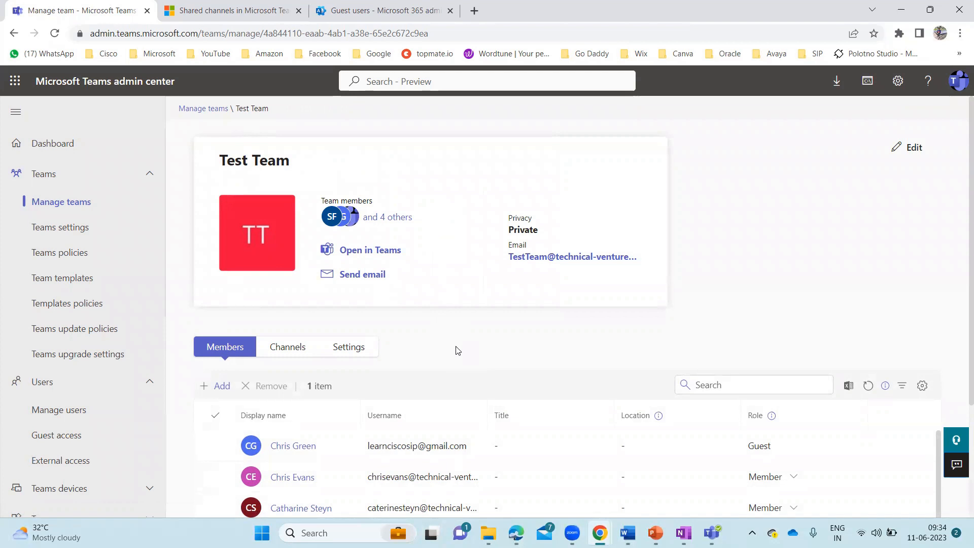
pyautogui.scroll(-3, 458, 350)
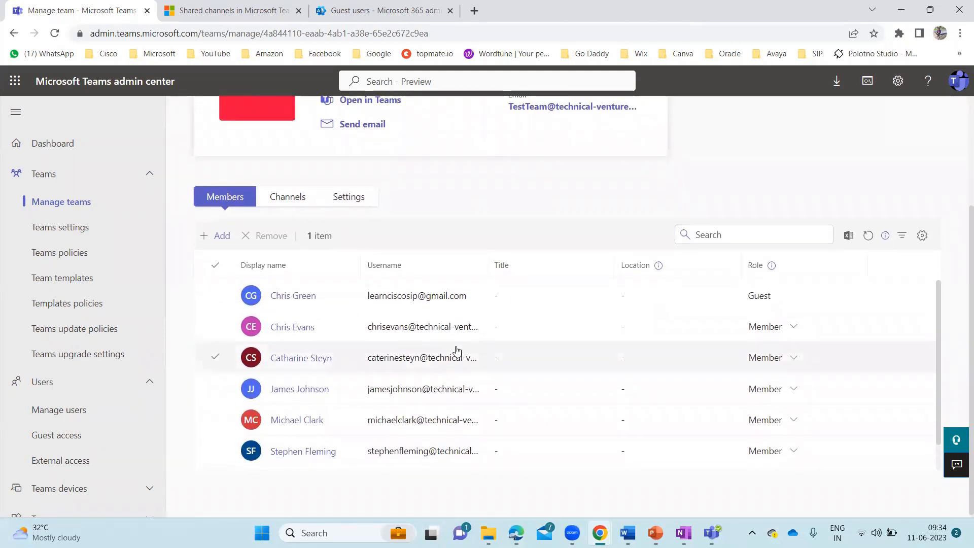
pyautogui.scroll(3, 457, 350)
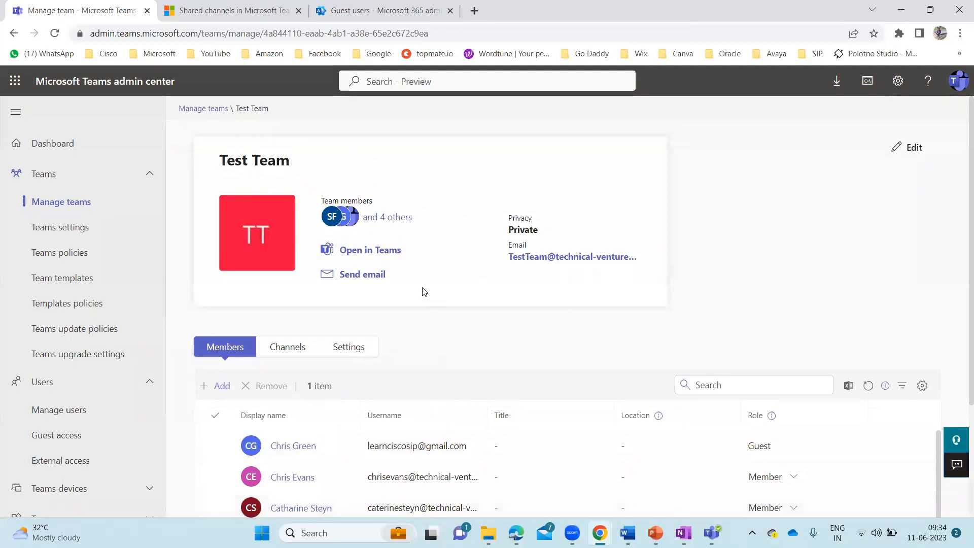